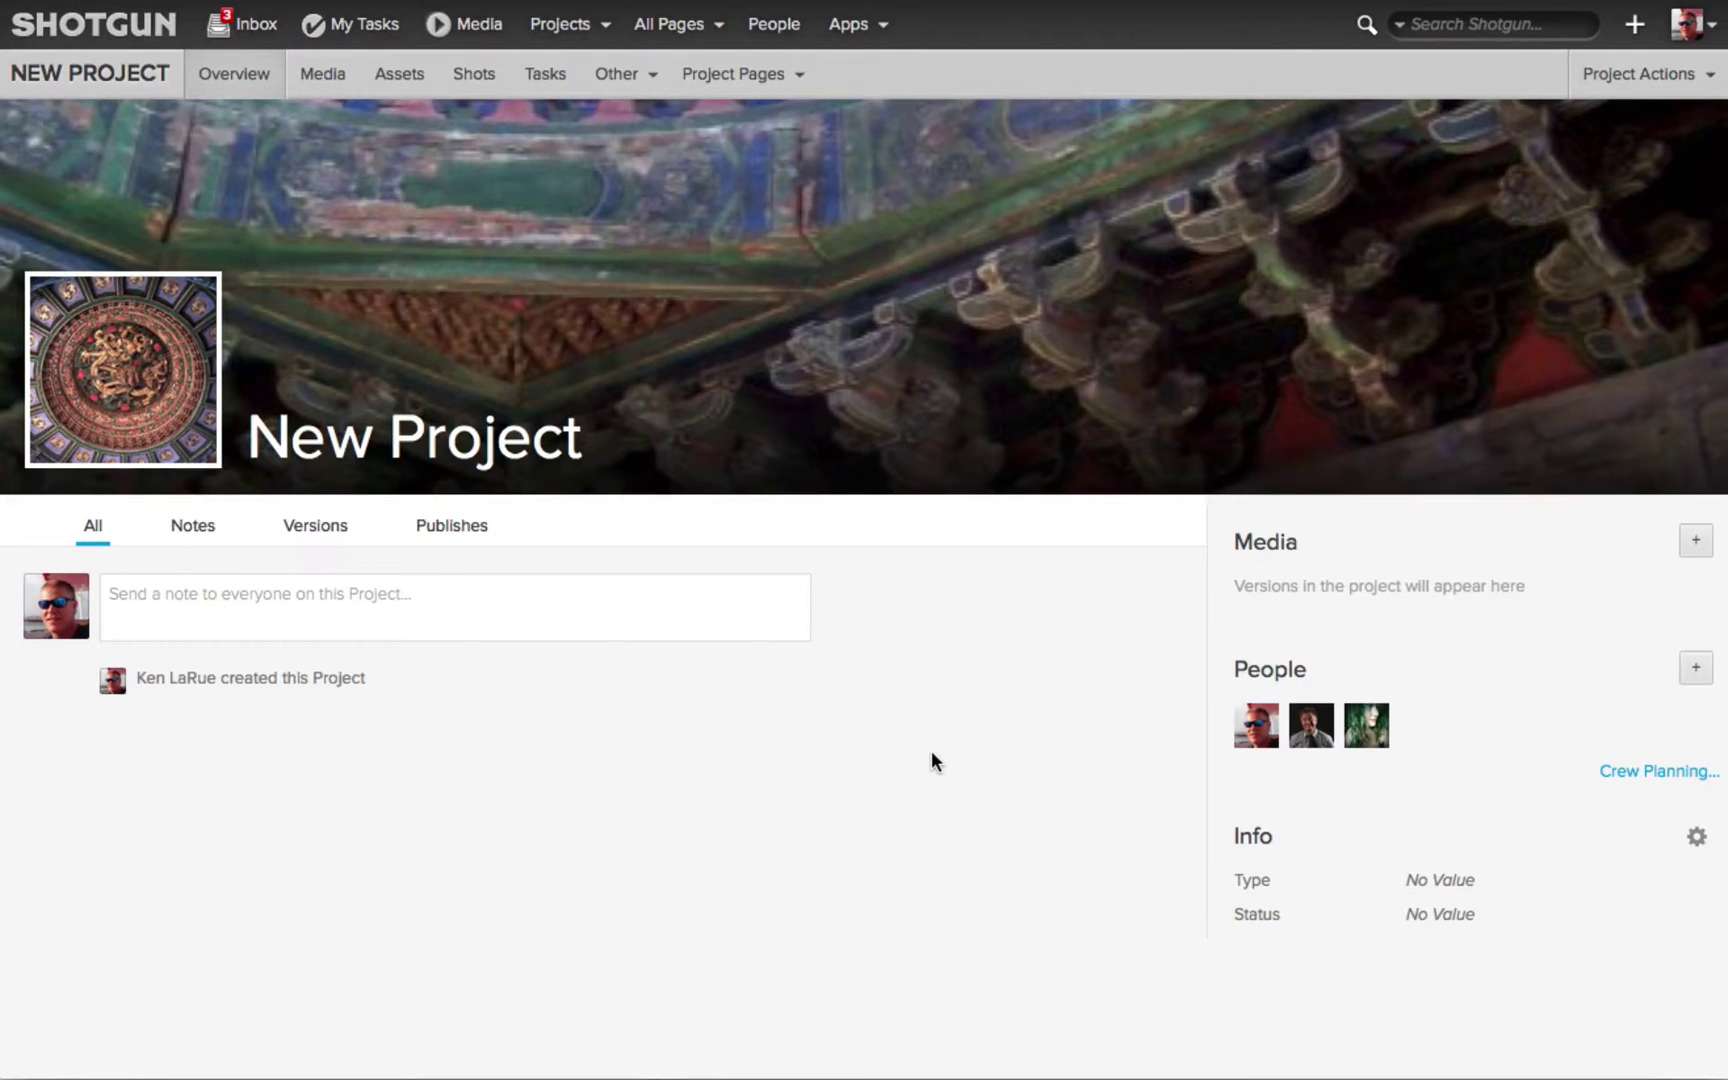
Step: Preview the new Asset and new Version forms from the create menu, closing both unsaved
click(1637, 24)
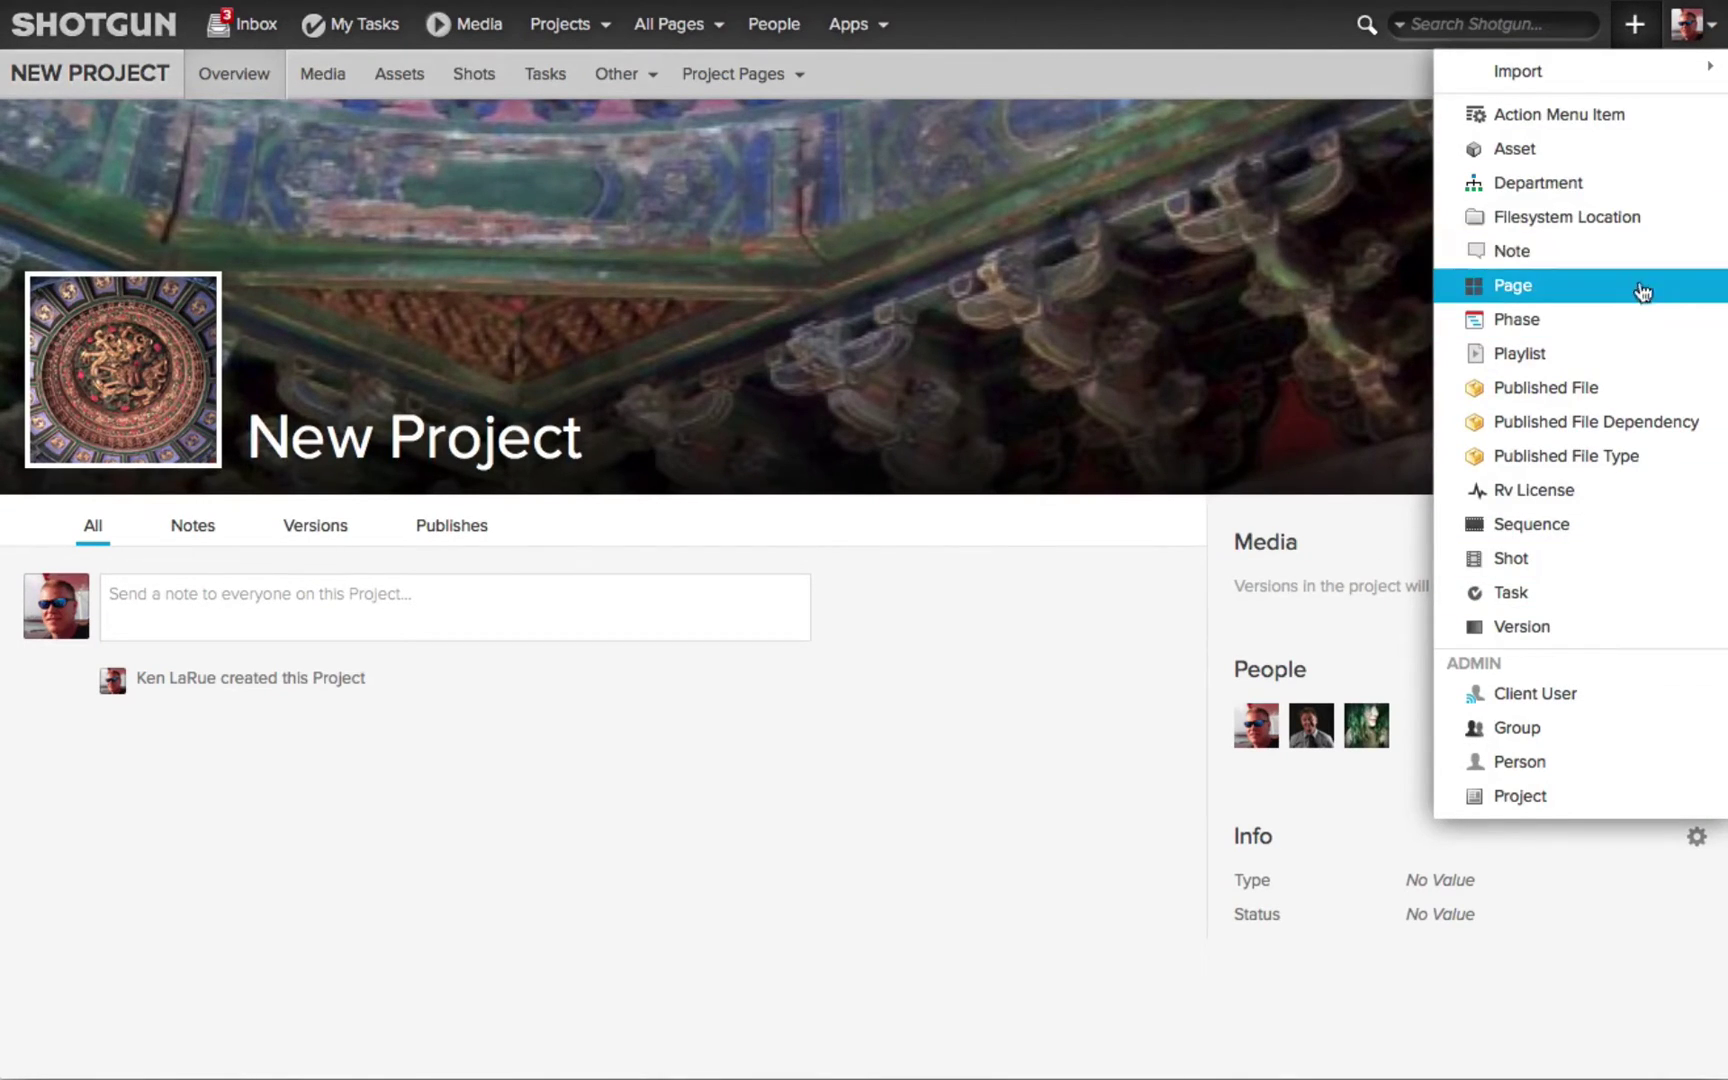
click(1564, 157)
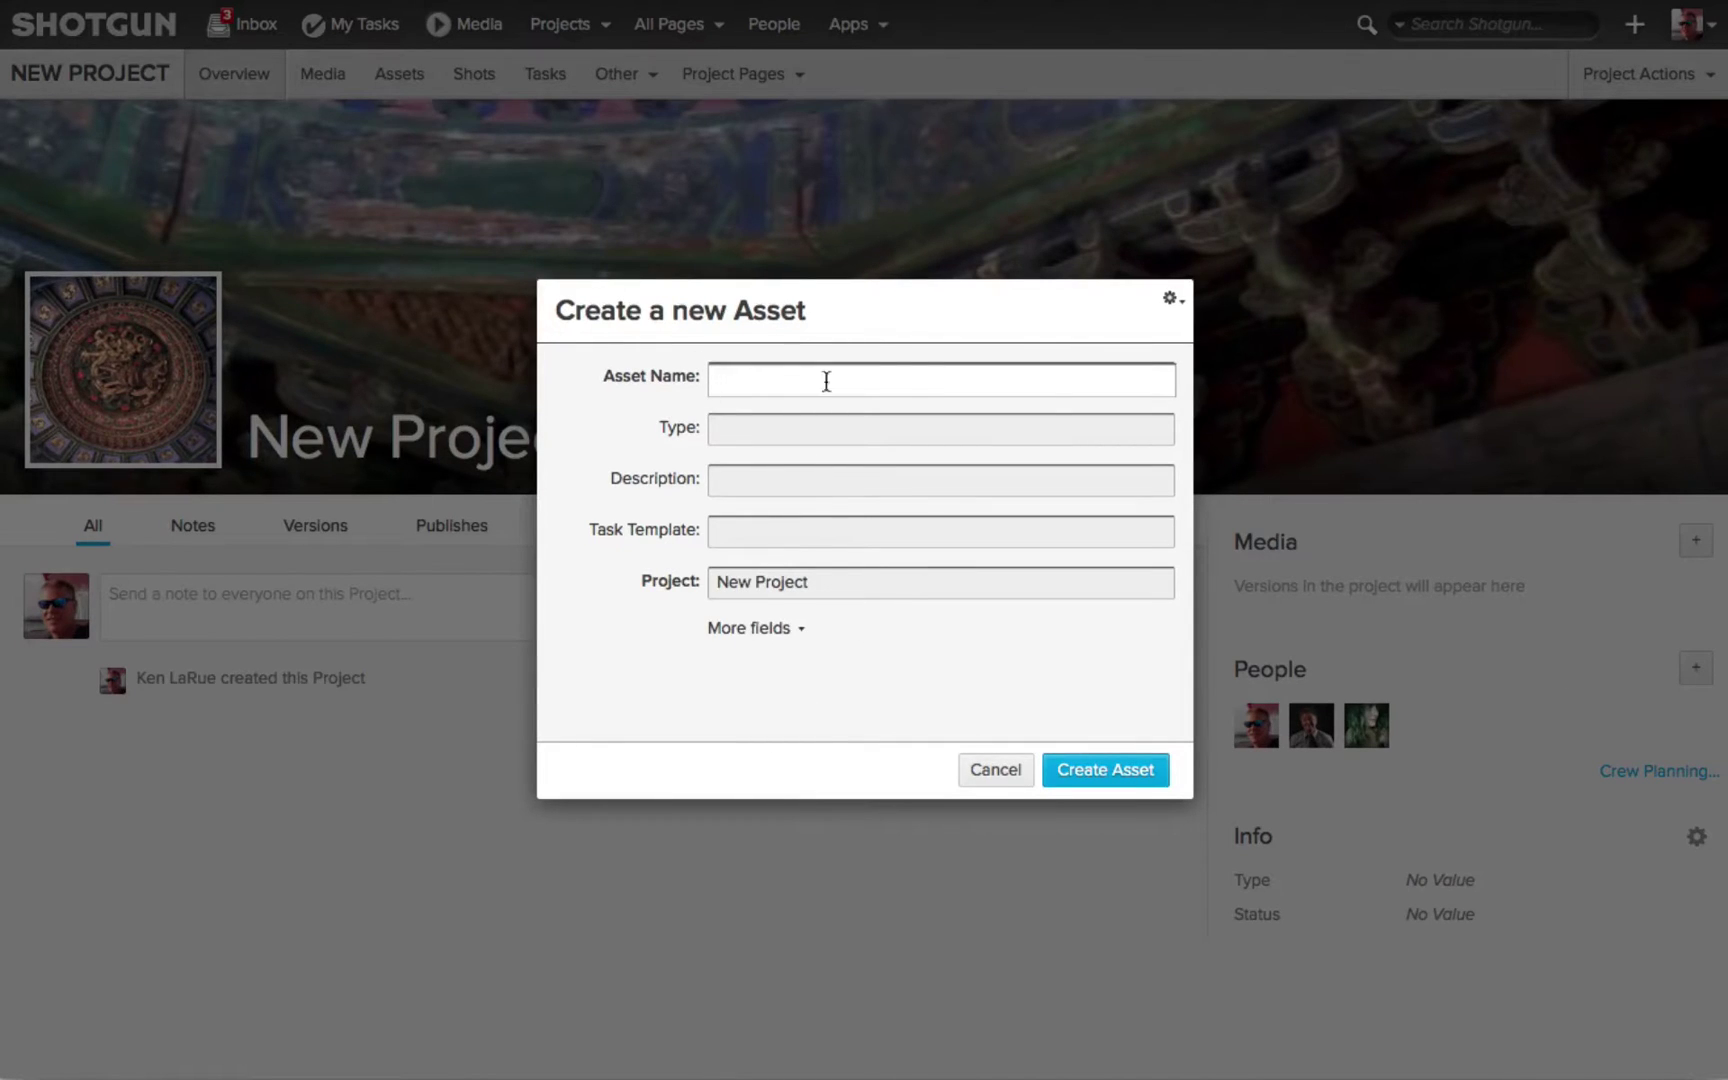
click(995, 770)
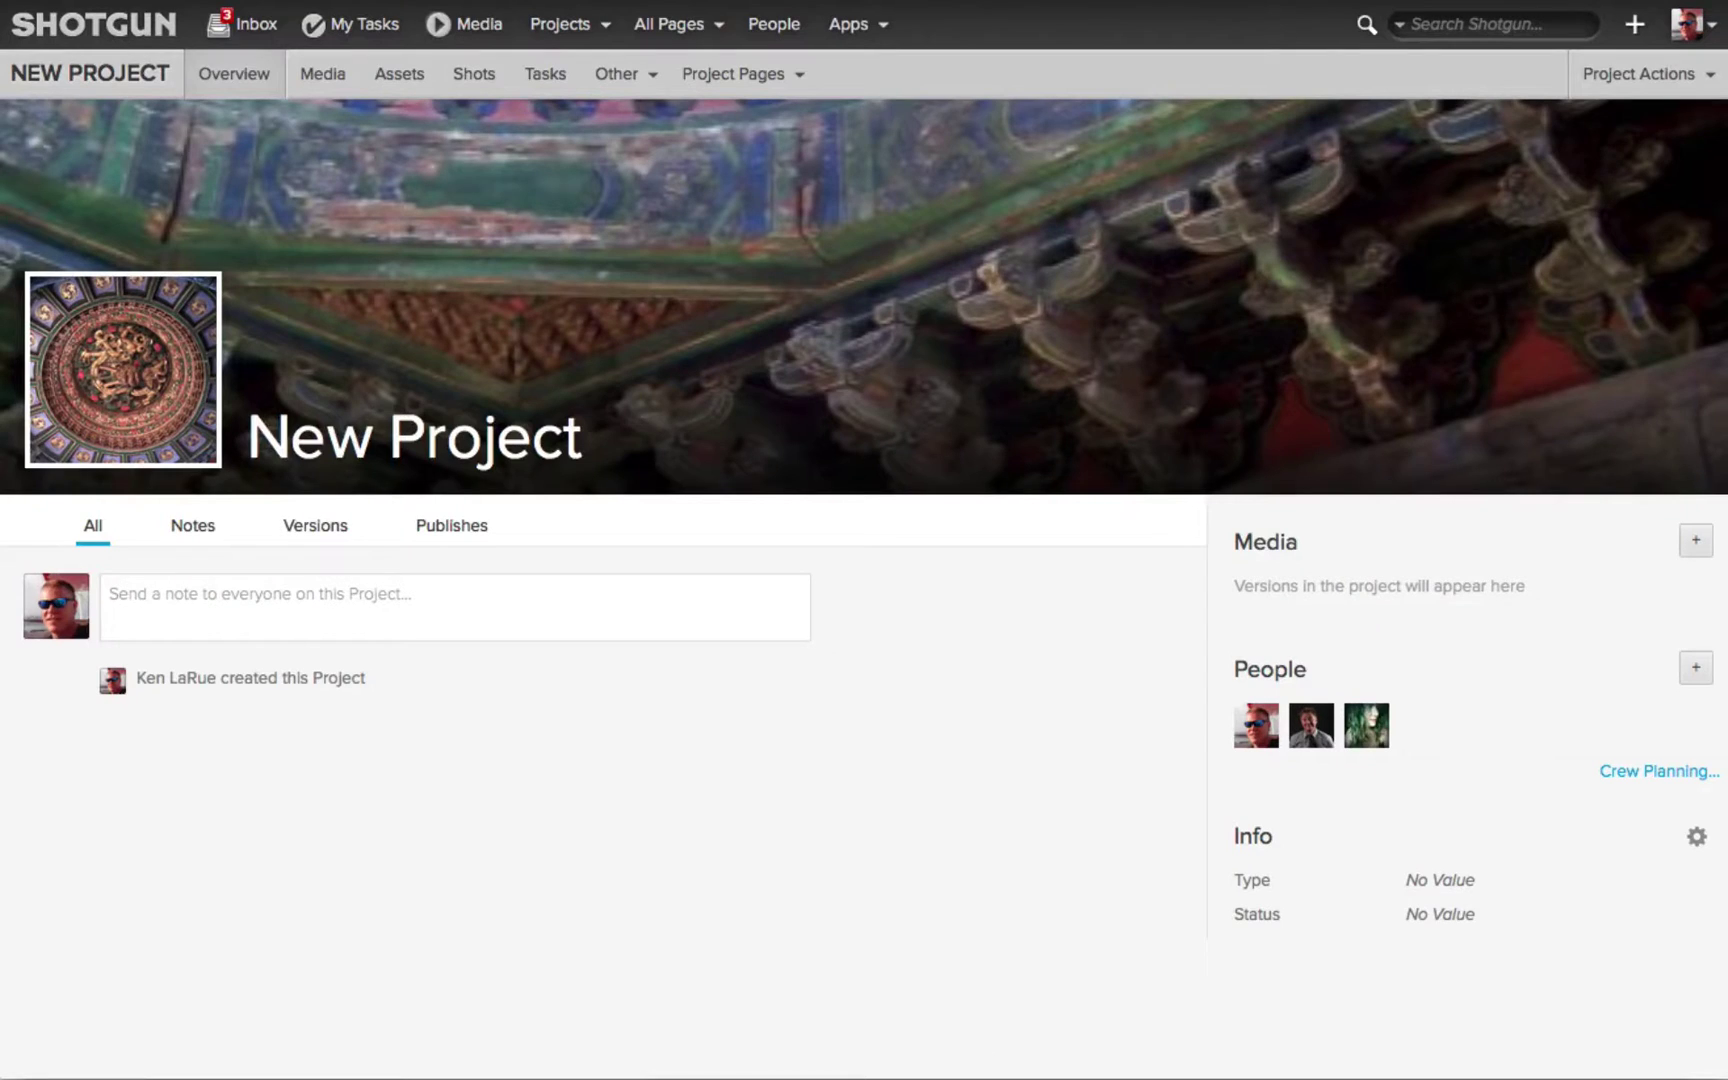
click(1634, 25)
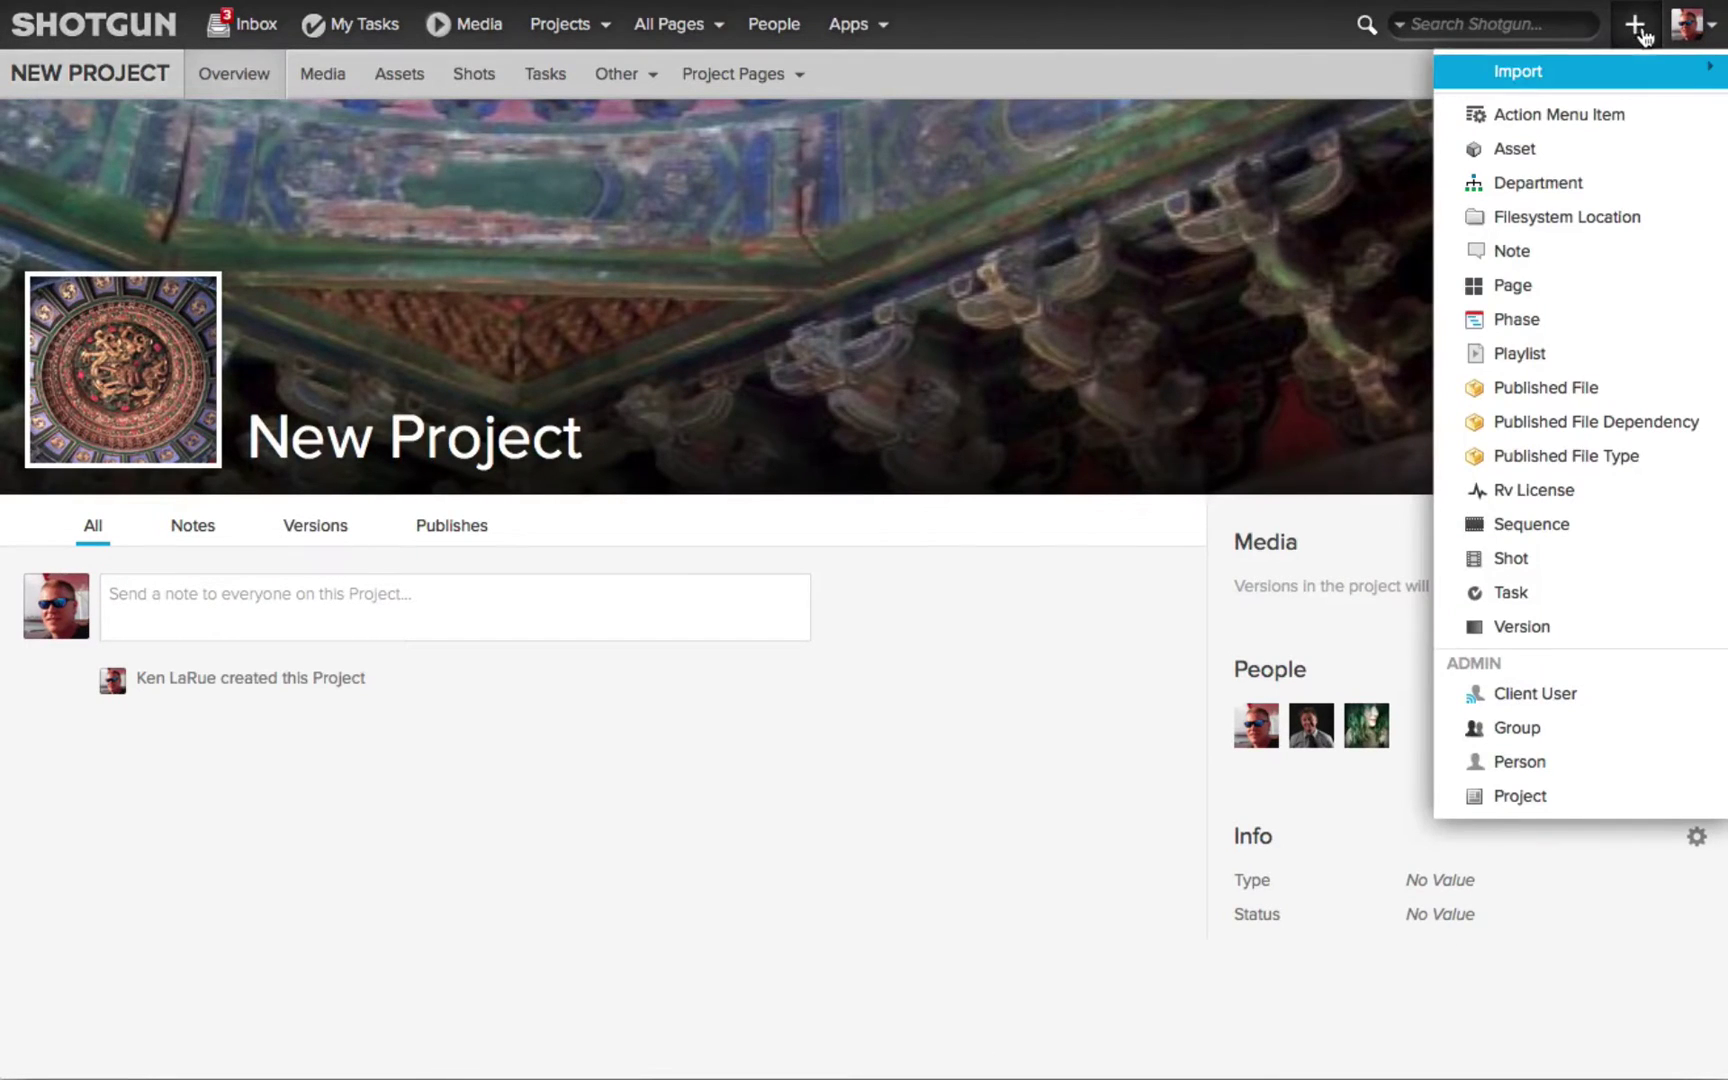
click(1526, 631)
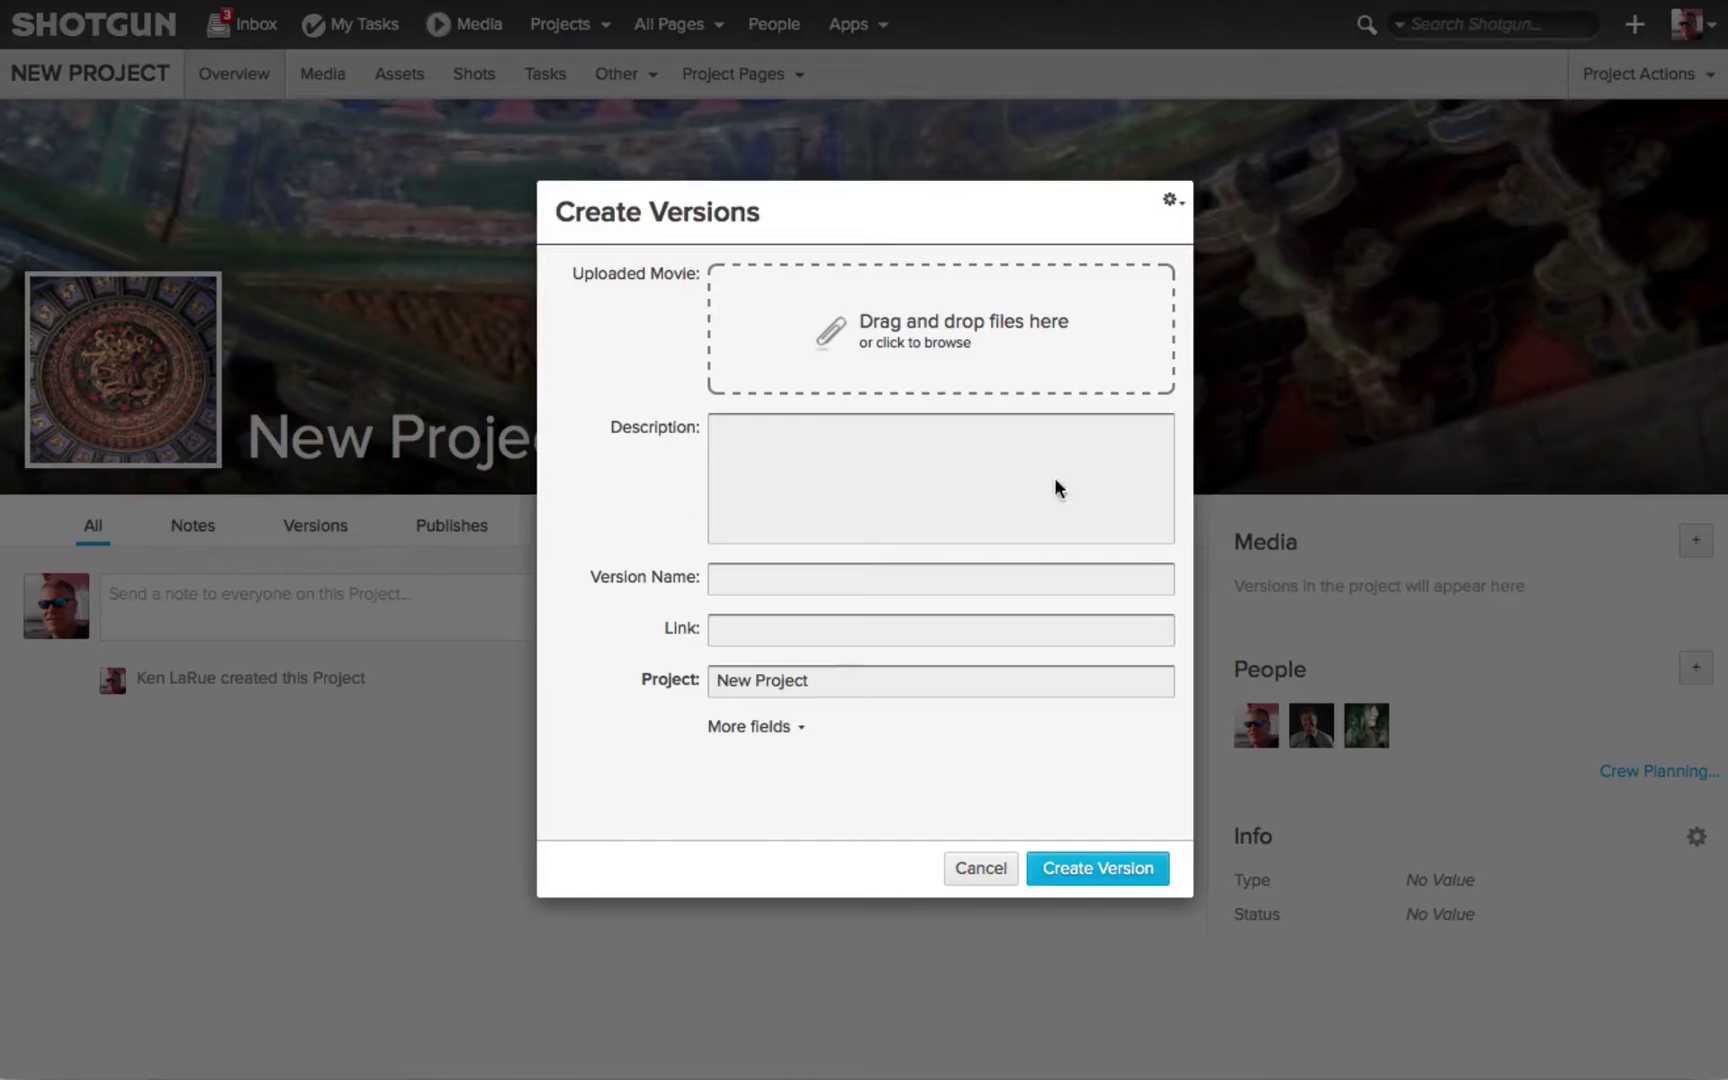
click(977, 877)
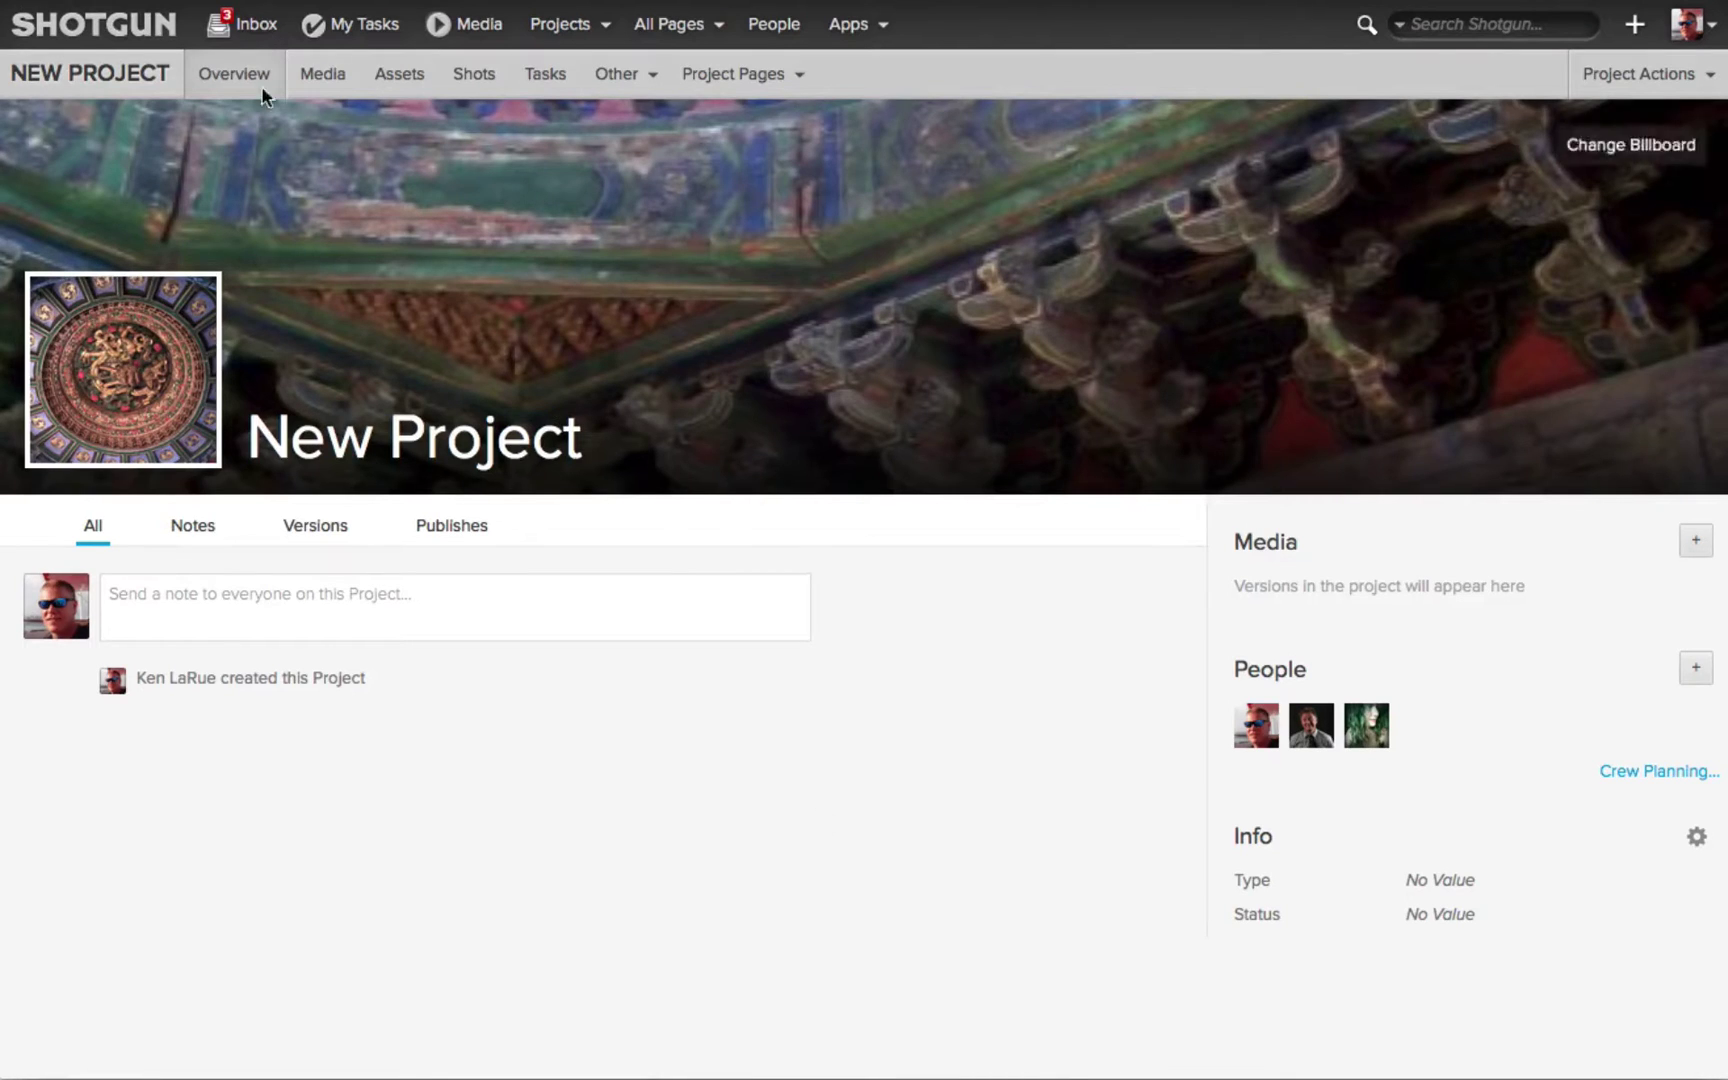
Step: Visit the project's Assets and Tasks pages, then land on the Shots page
click(400, 77)
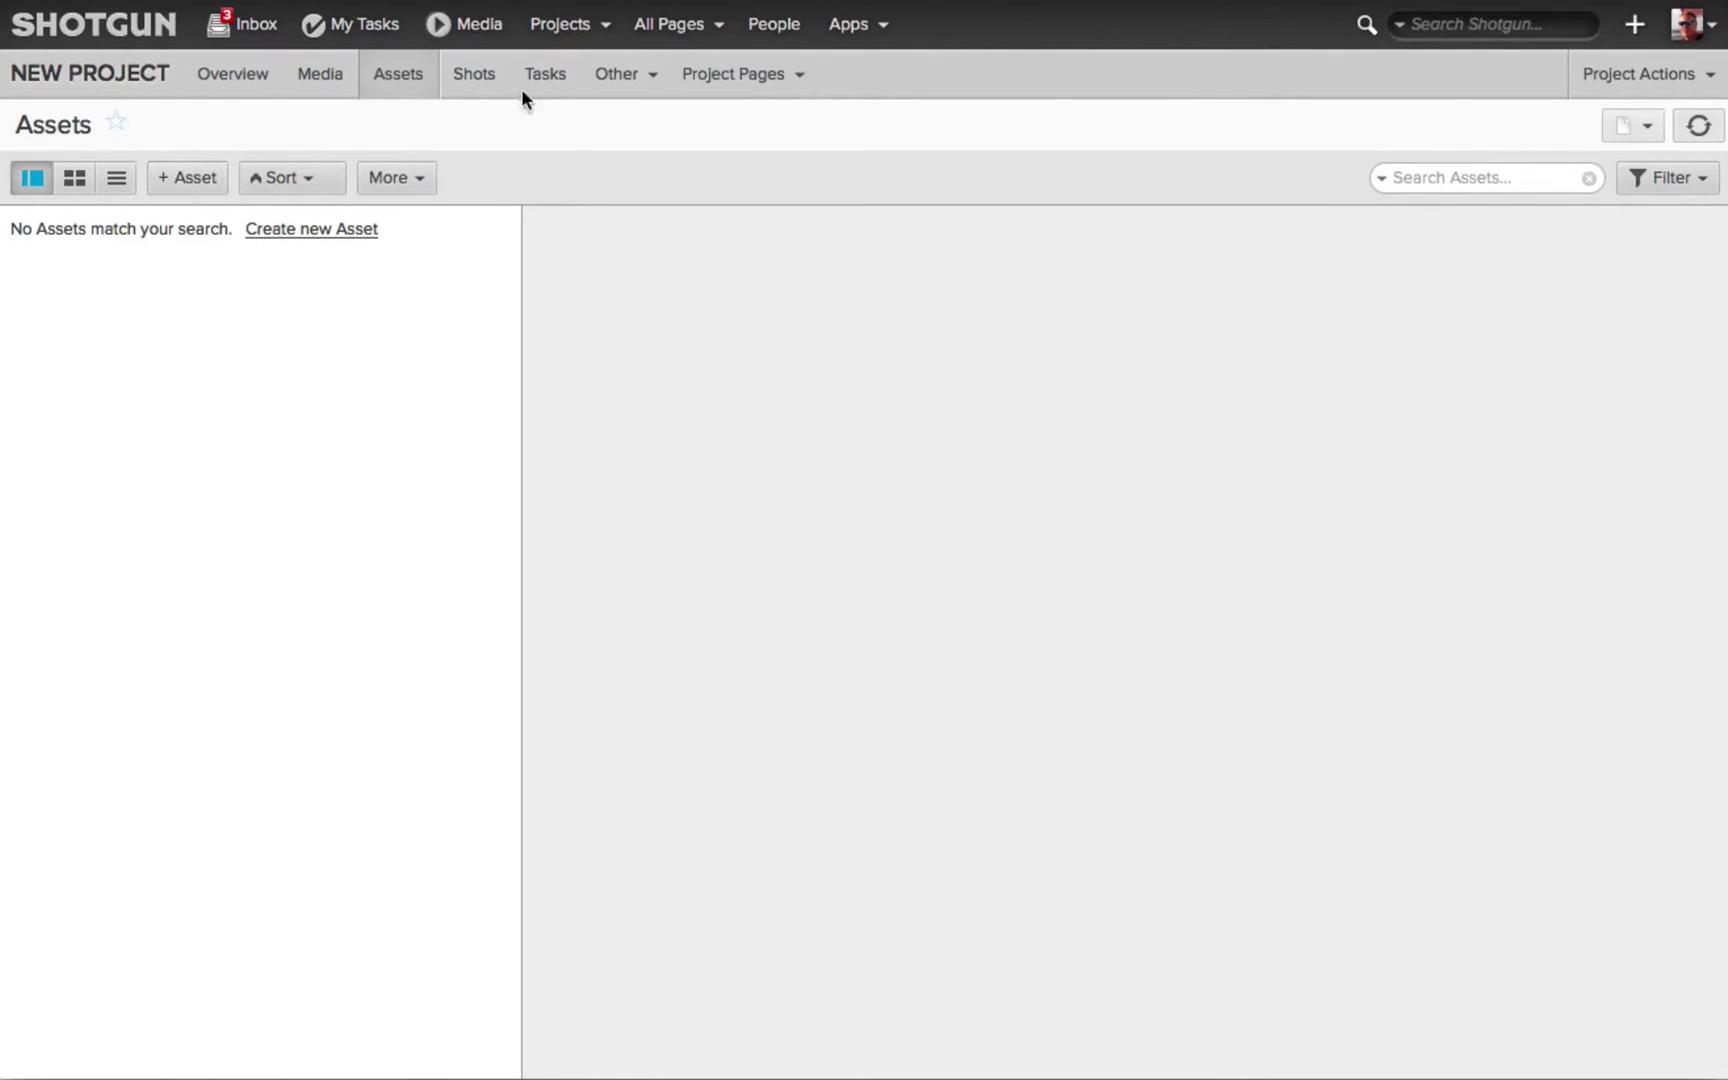
click(547, 79)
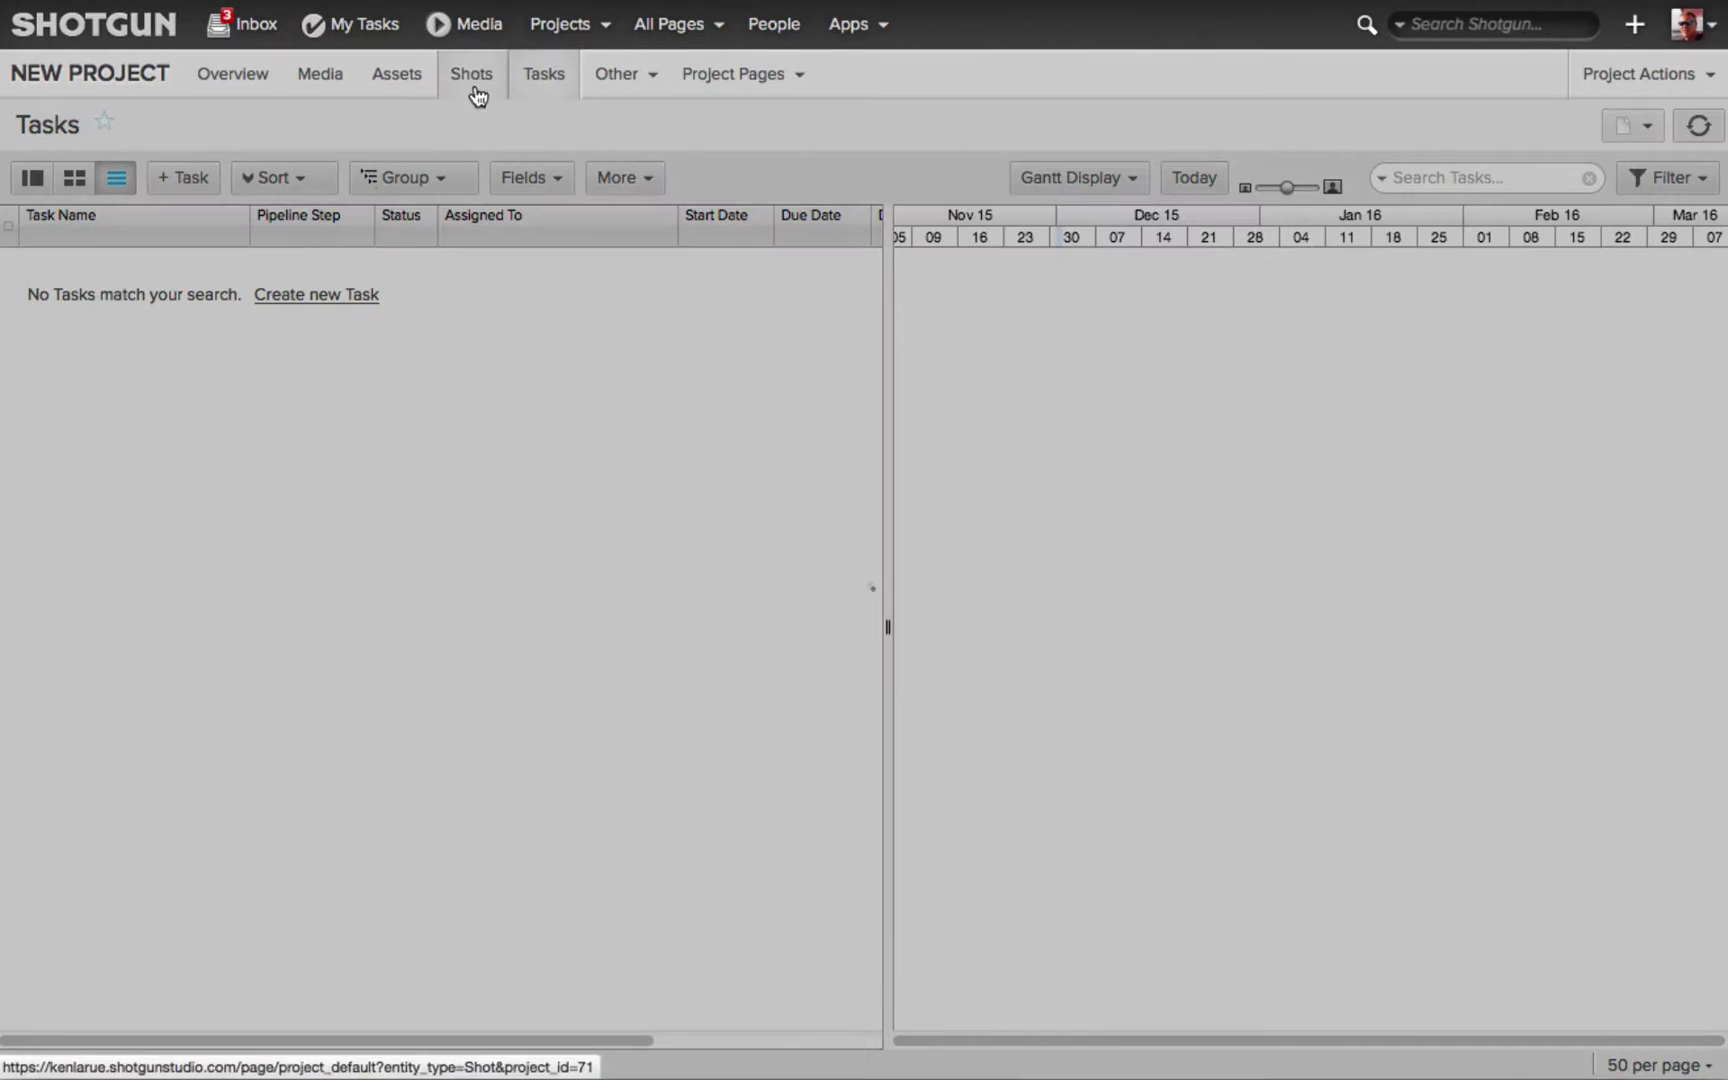
click(473, 84)
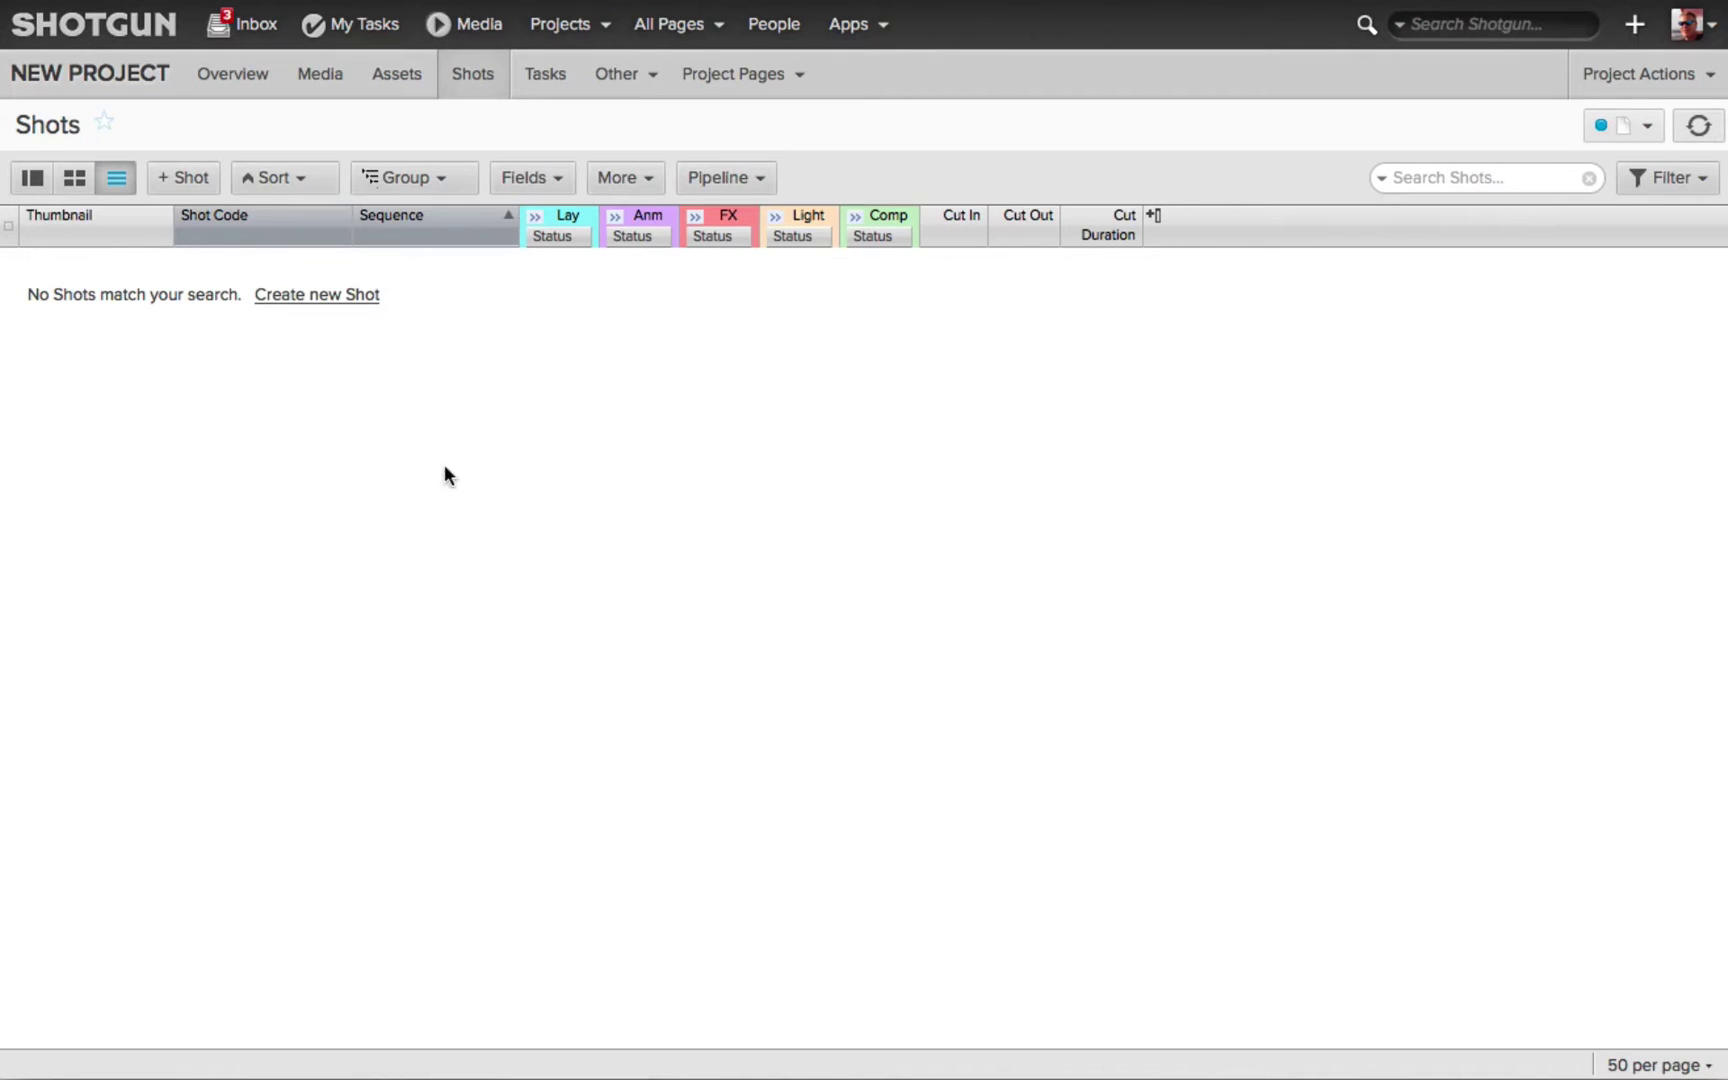
Step: Create a shot with Shot Code 'Shot001' from the Create new Shot form
click(299, 296)
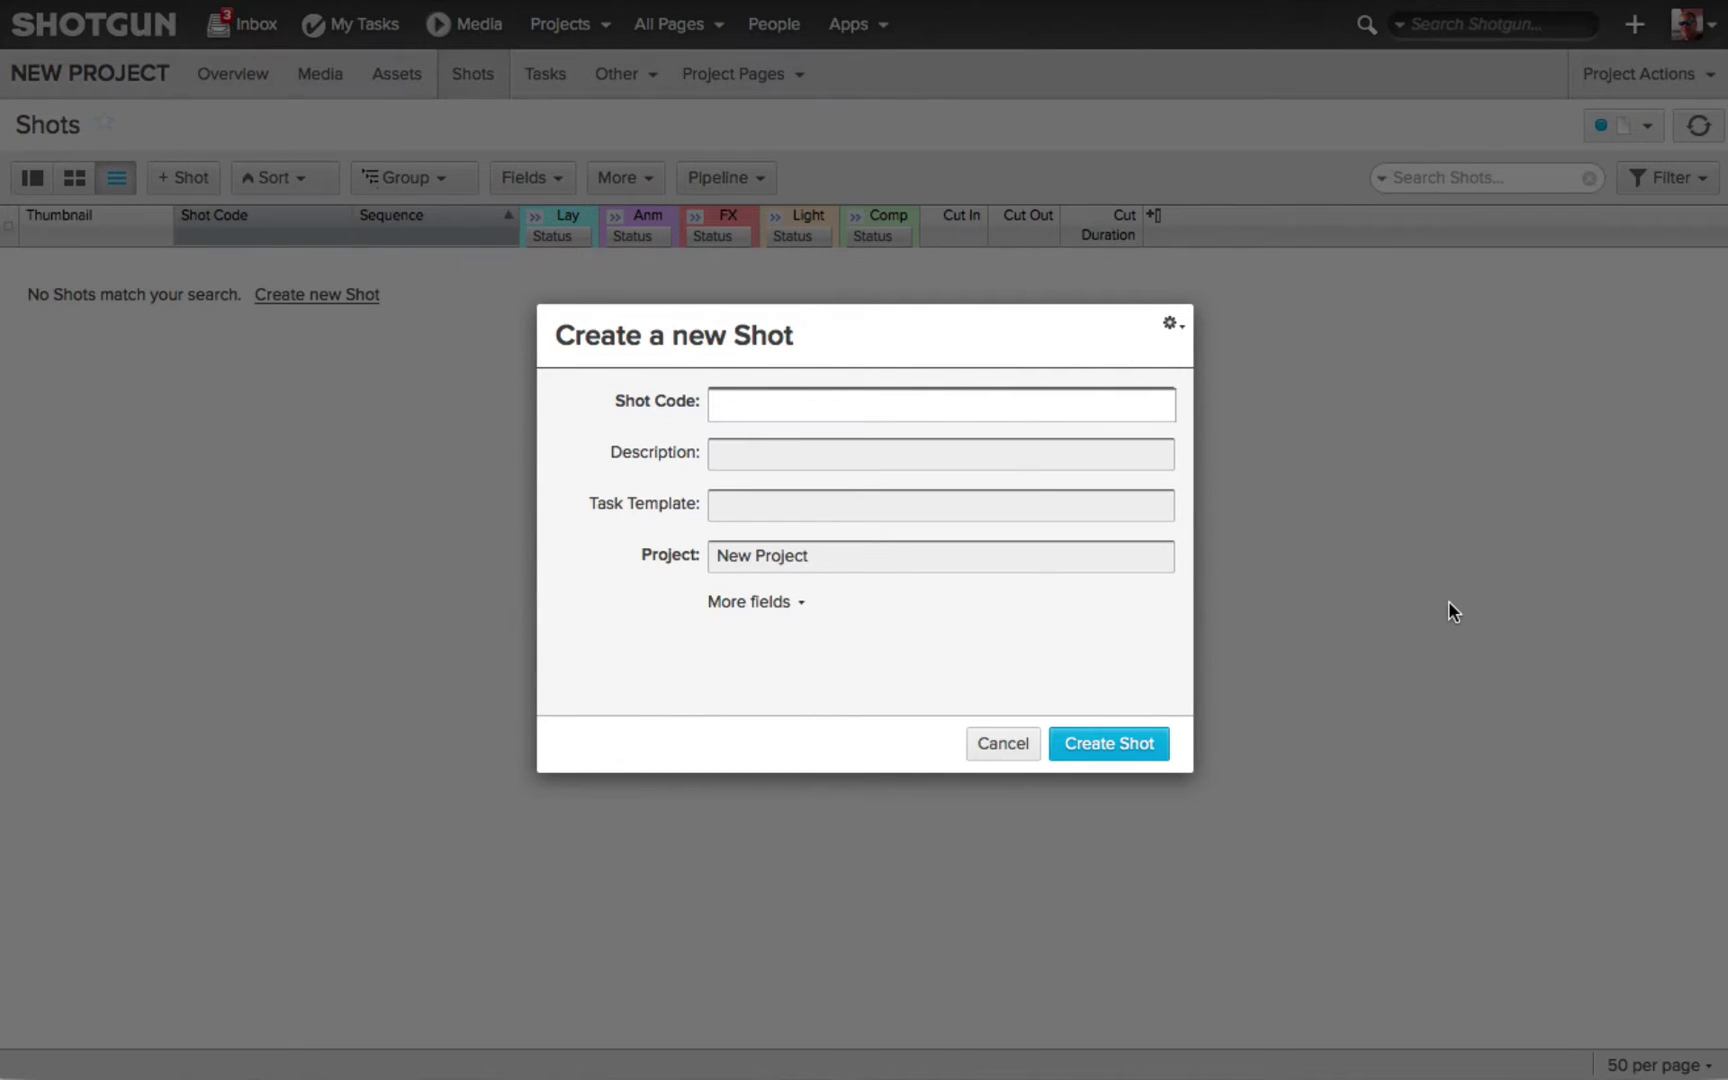
text(Sh)
text(ot001)
click(1107, 747)
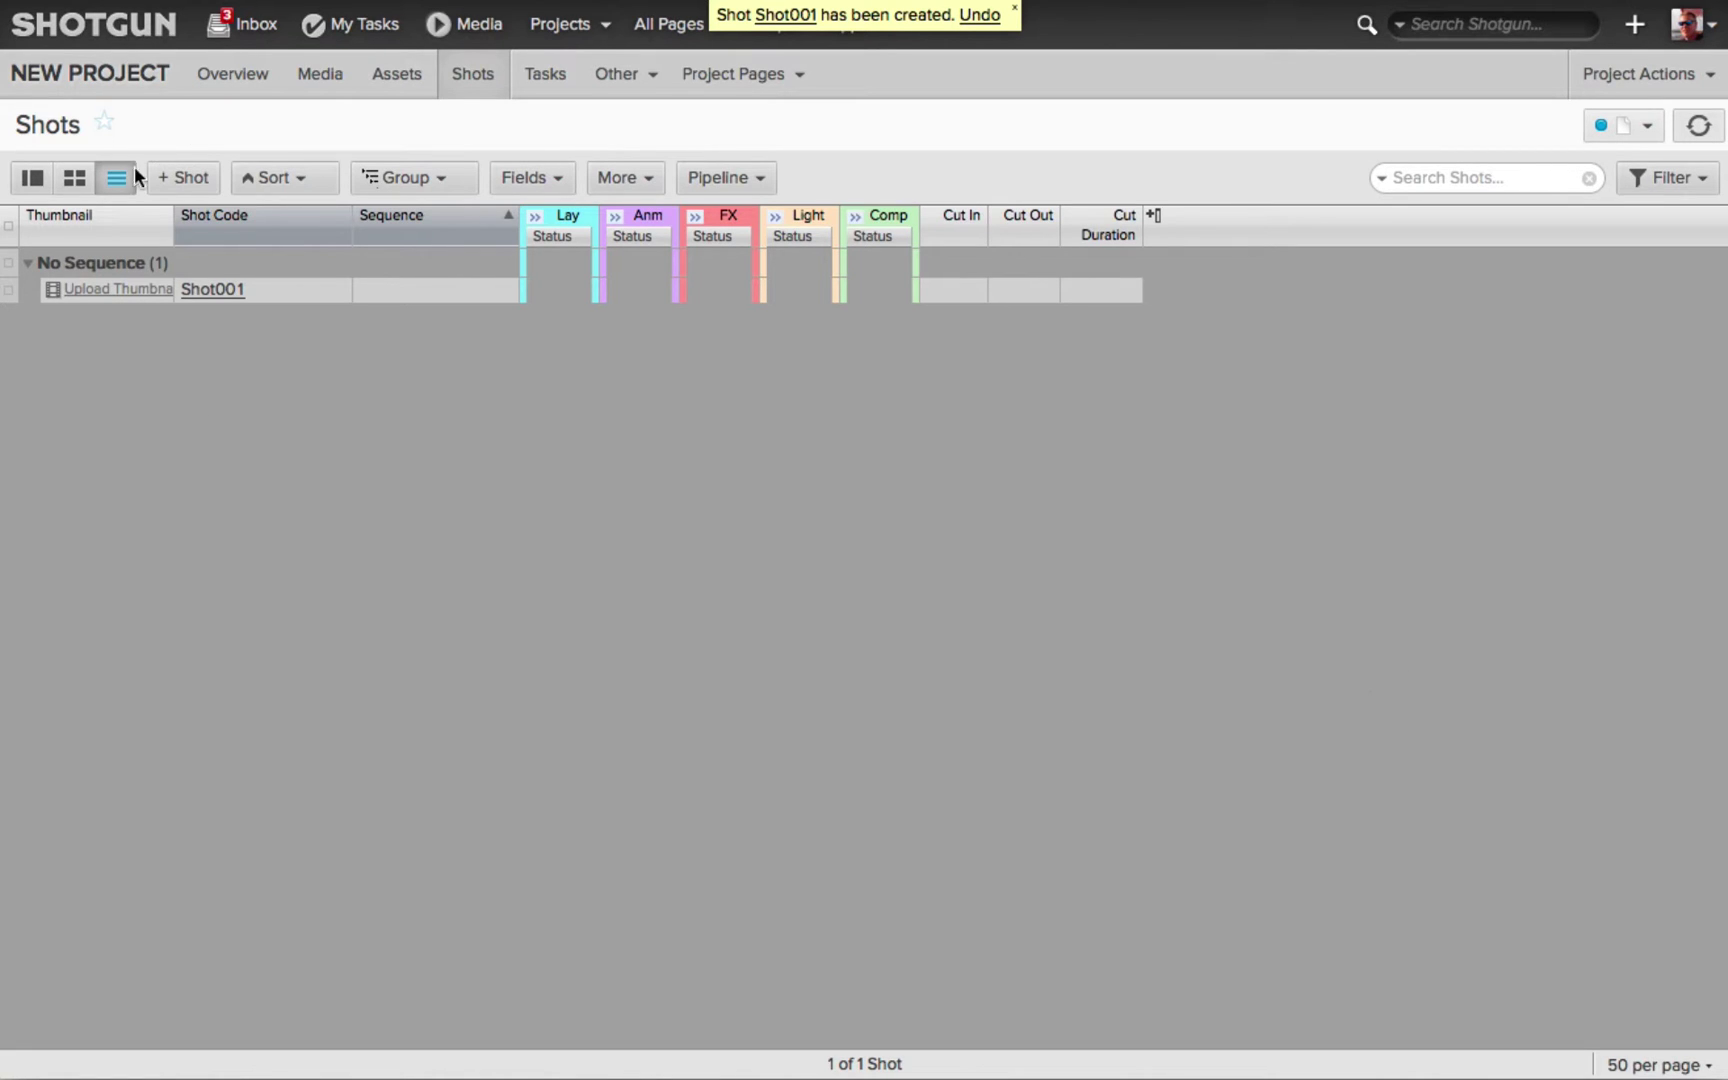
Step: Open a new Shot form and review its Configure layout field properties without changes
click(183, 183)
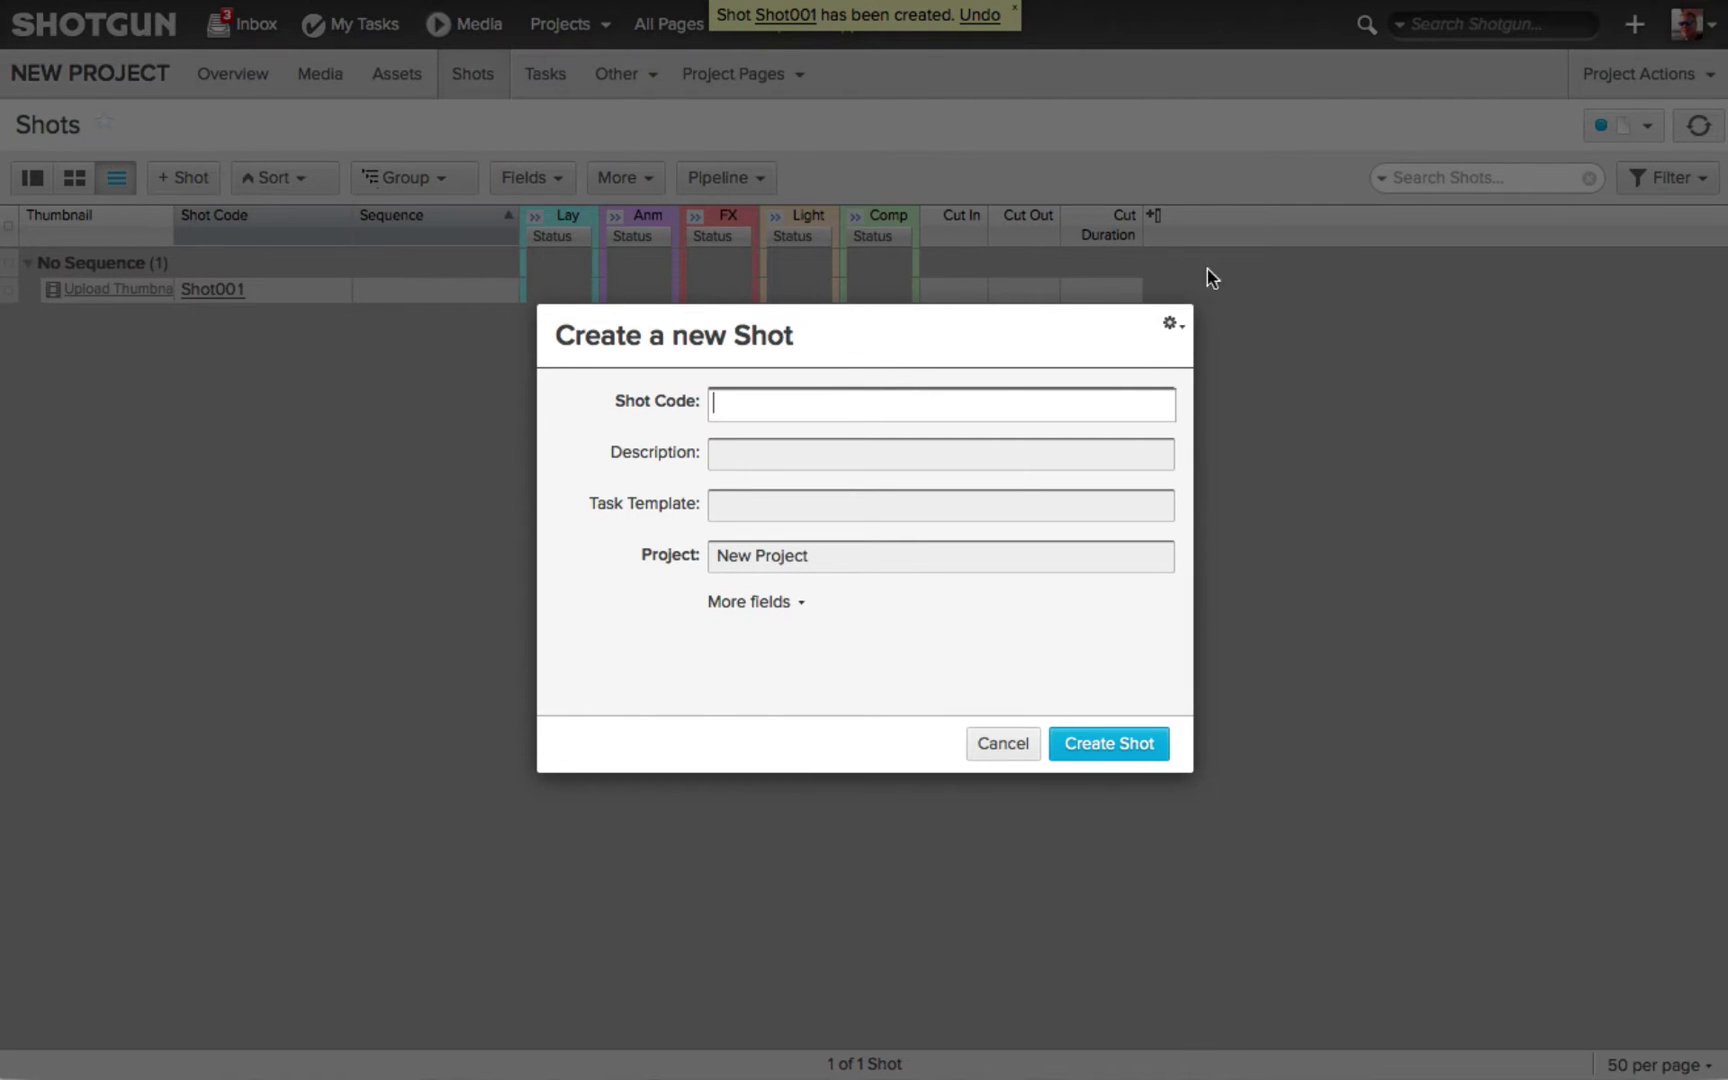
click(1173, 328)
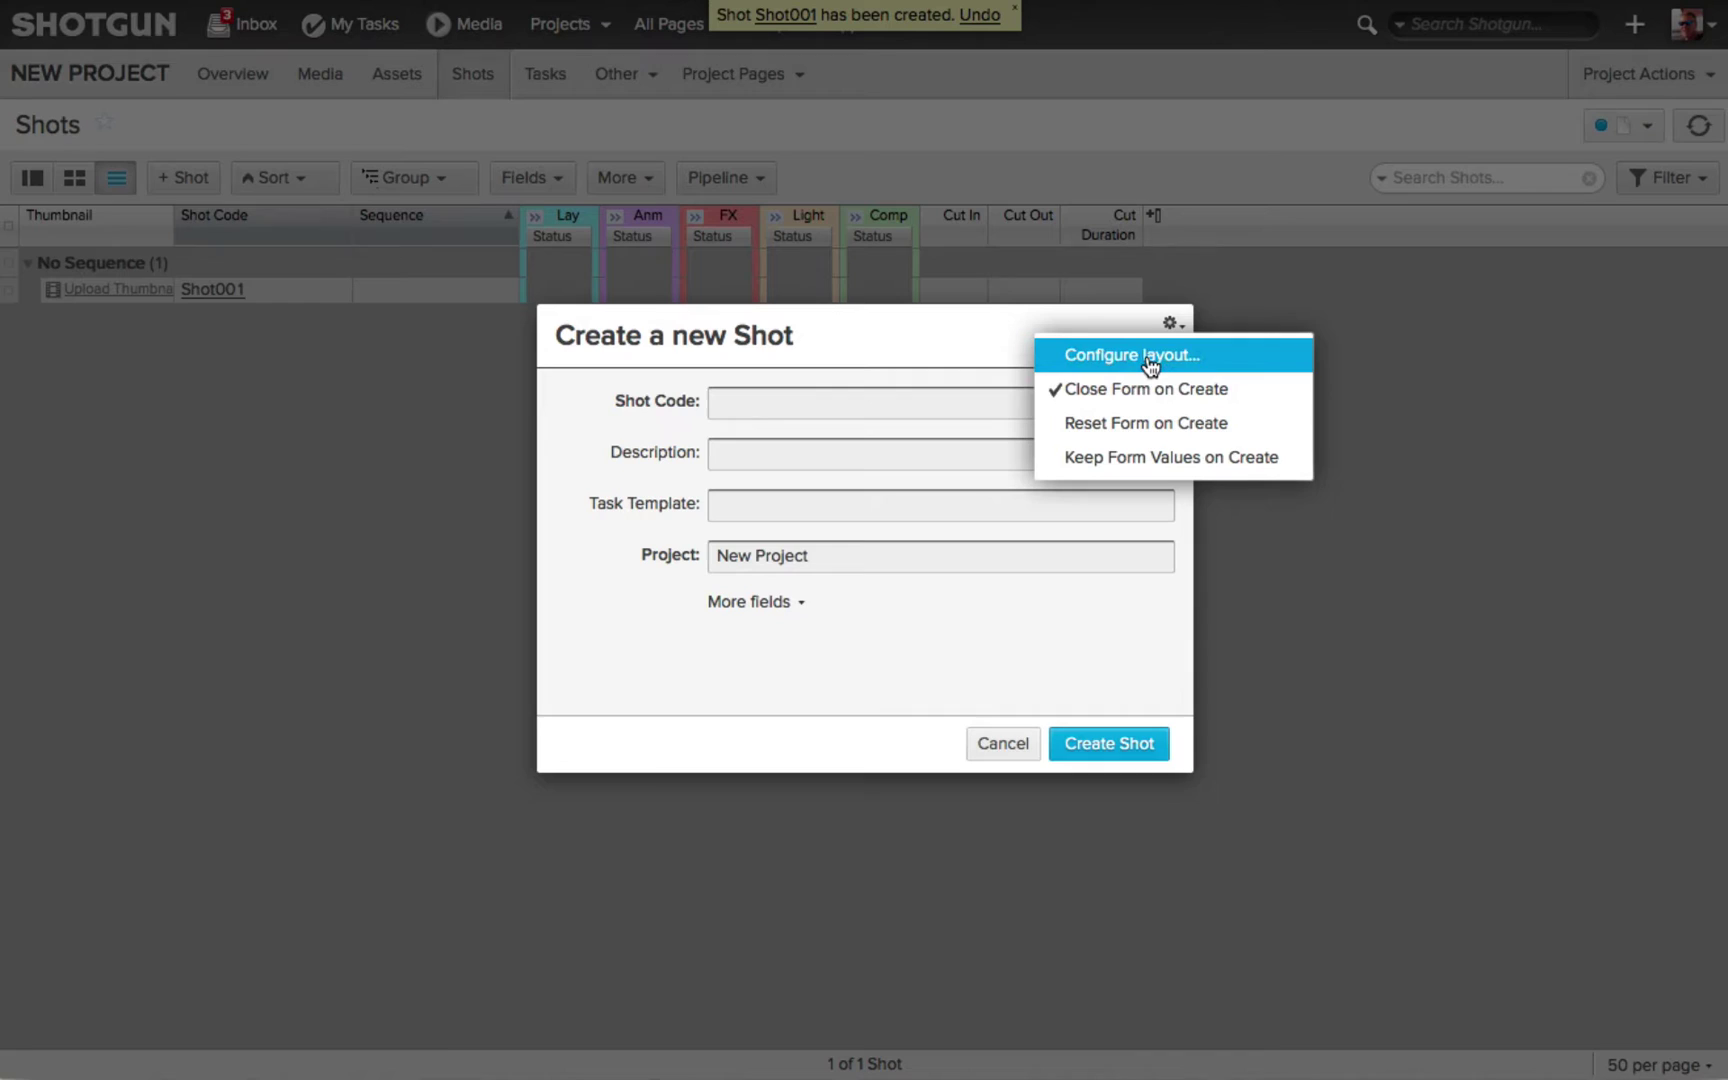
click(1145, 359)
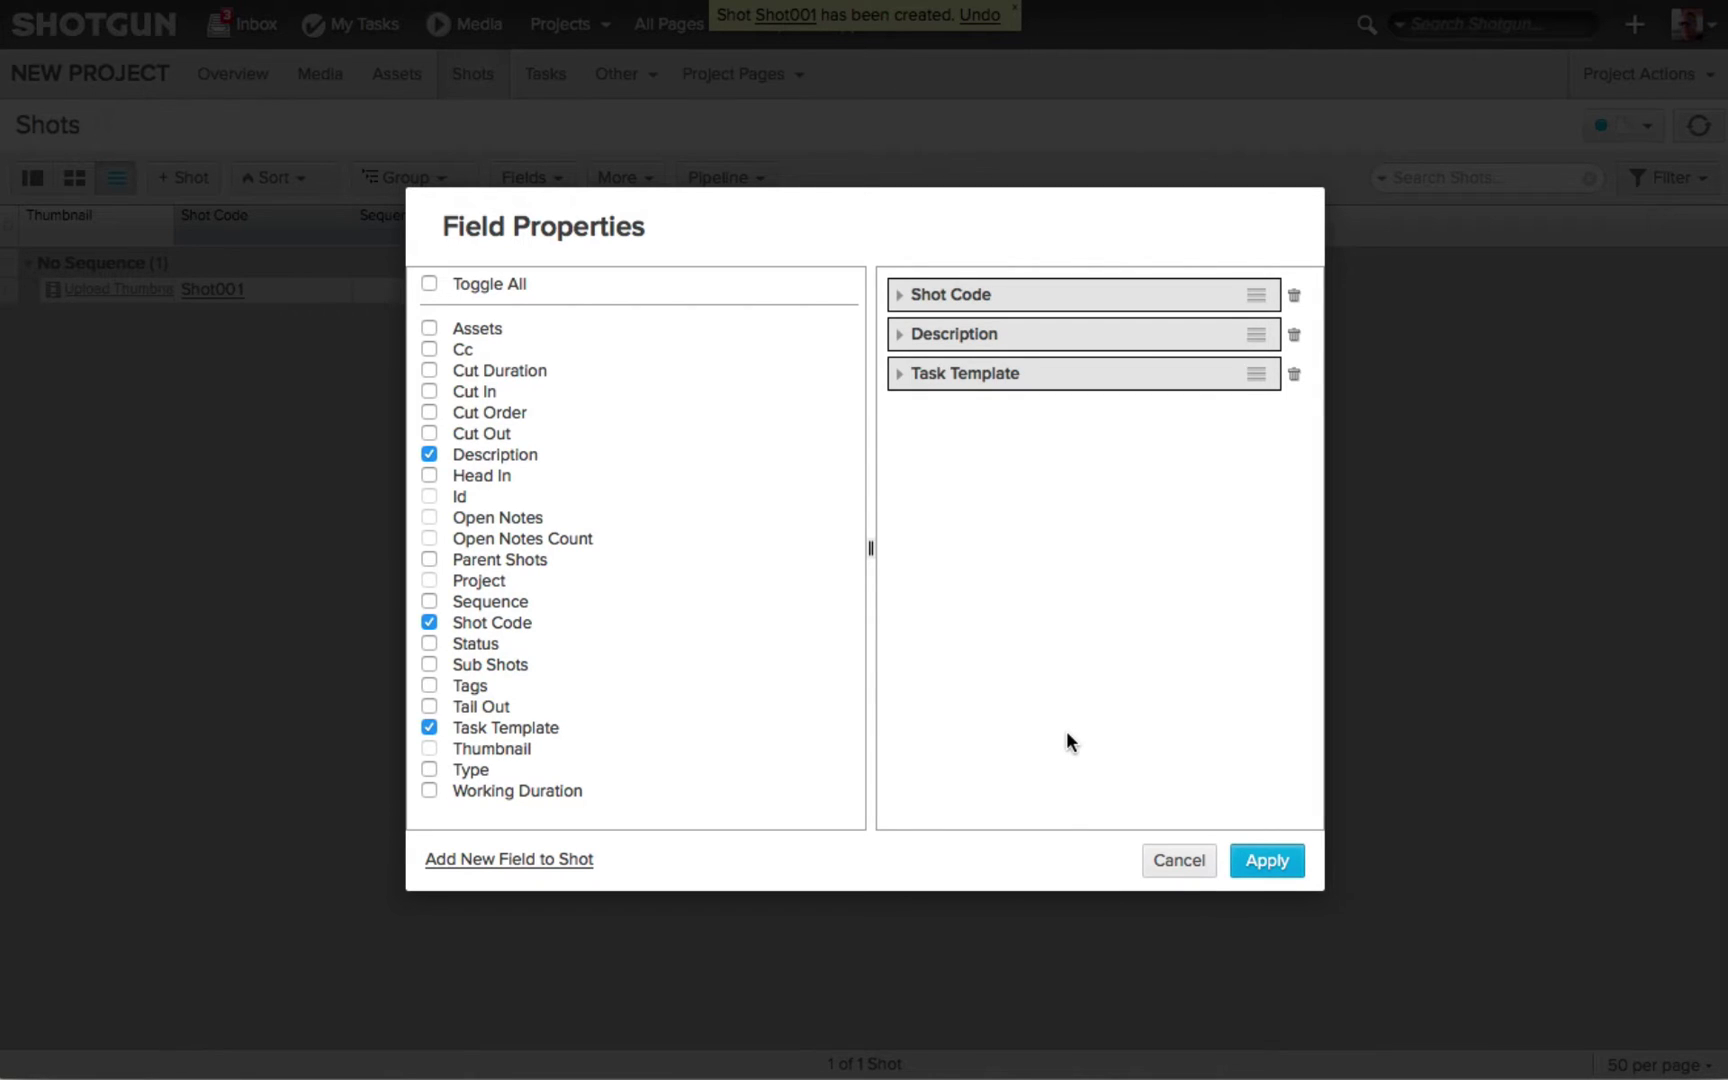
click(1178, 862)
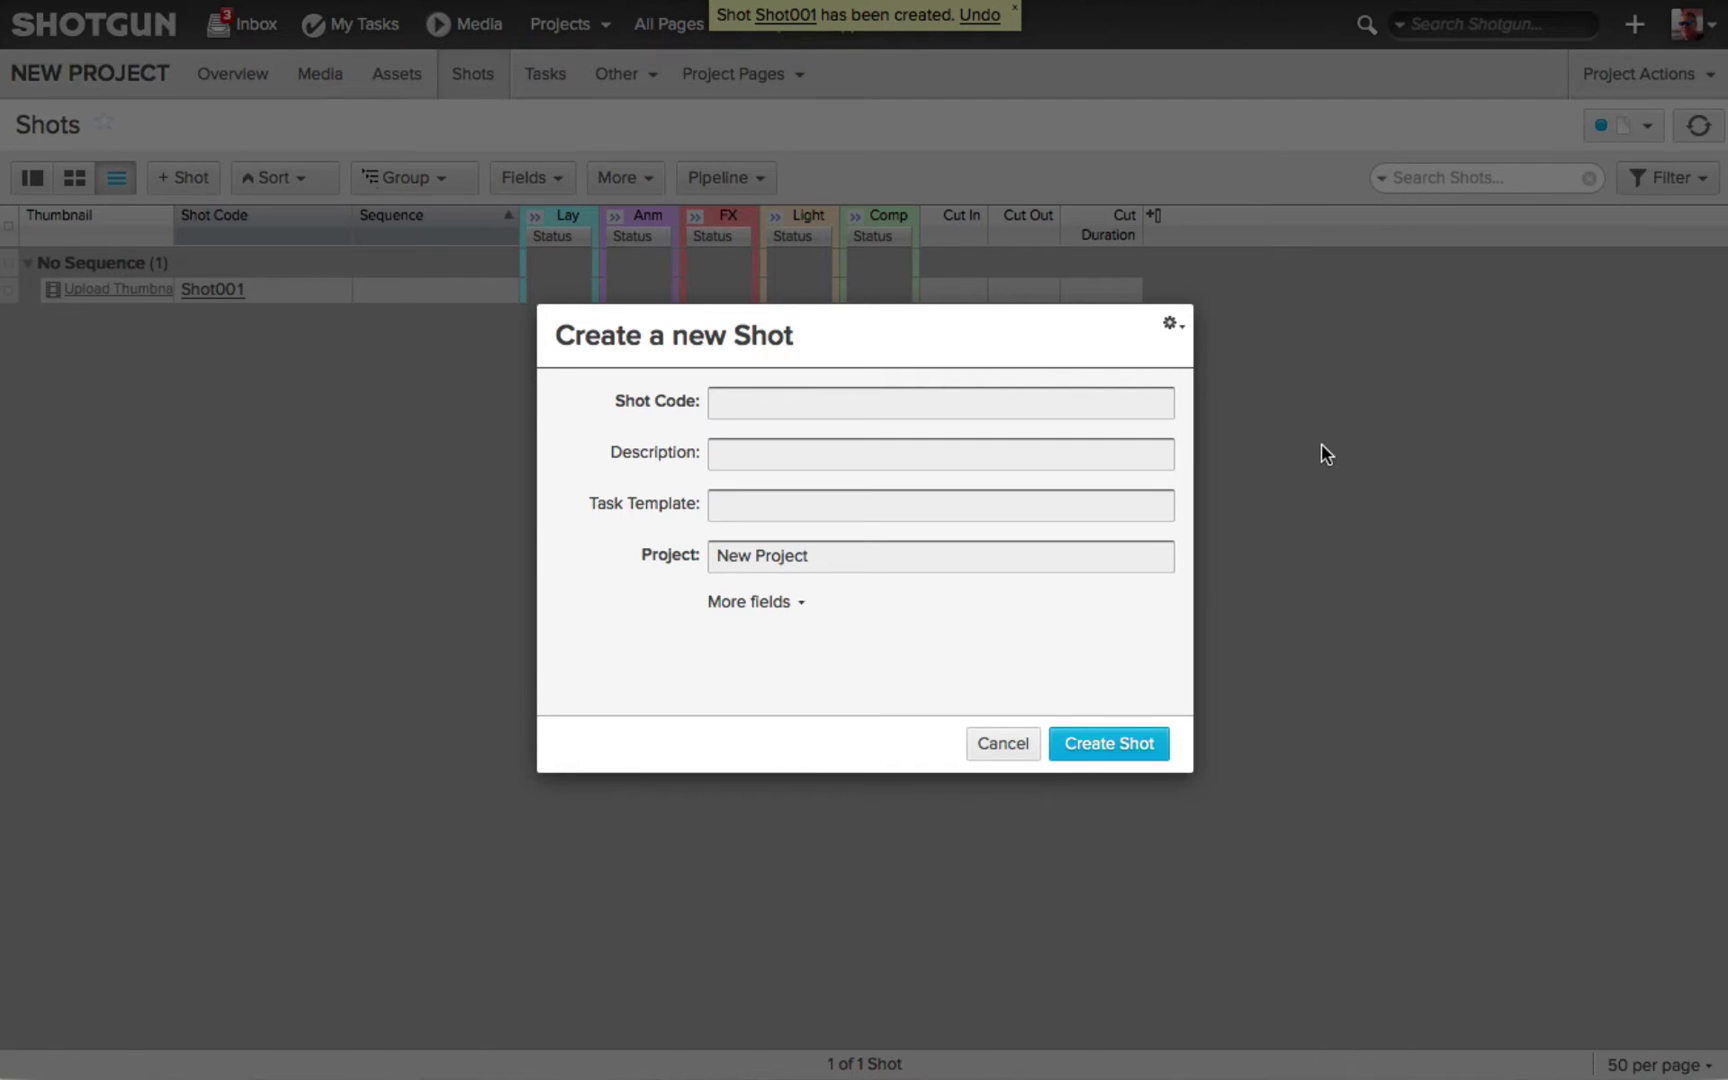
Step: Switch the form to Reset Form on Create and create 'Shot002'
click(1173, 324)
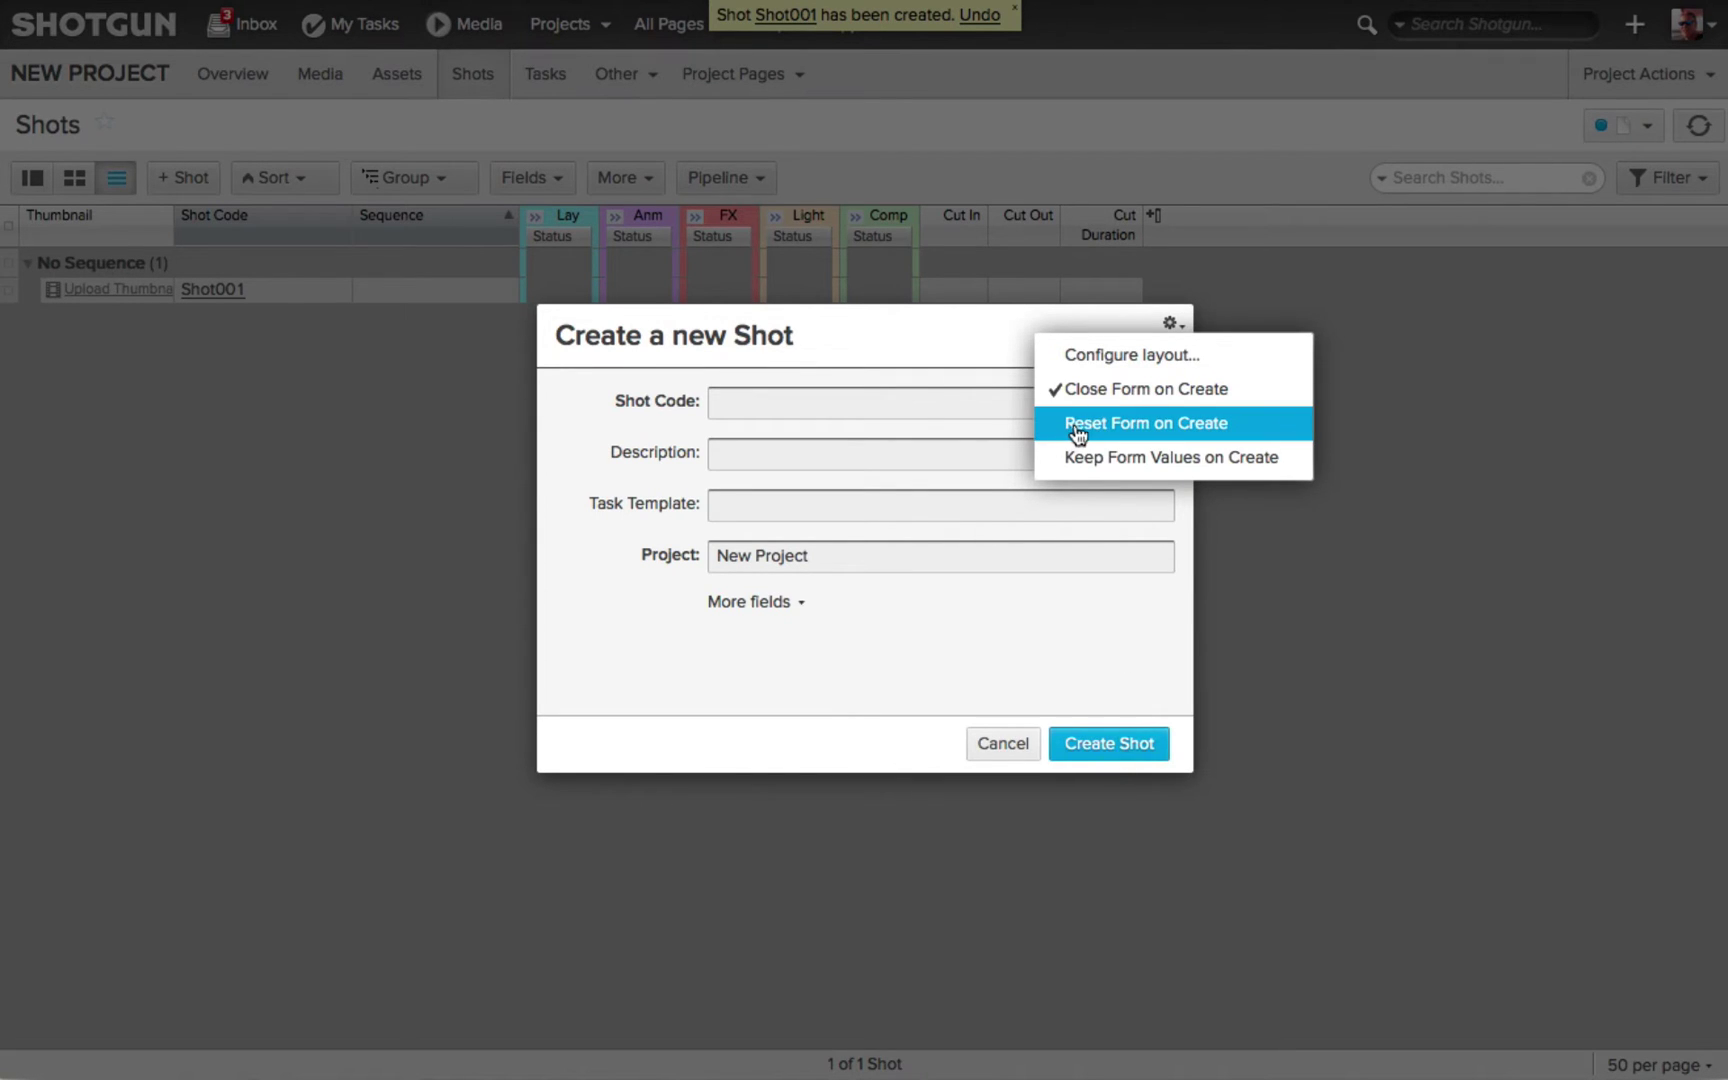
click(1134, 427)
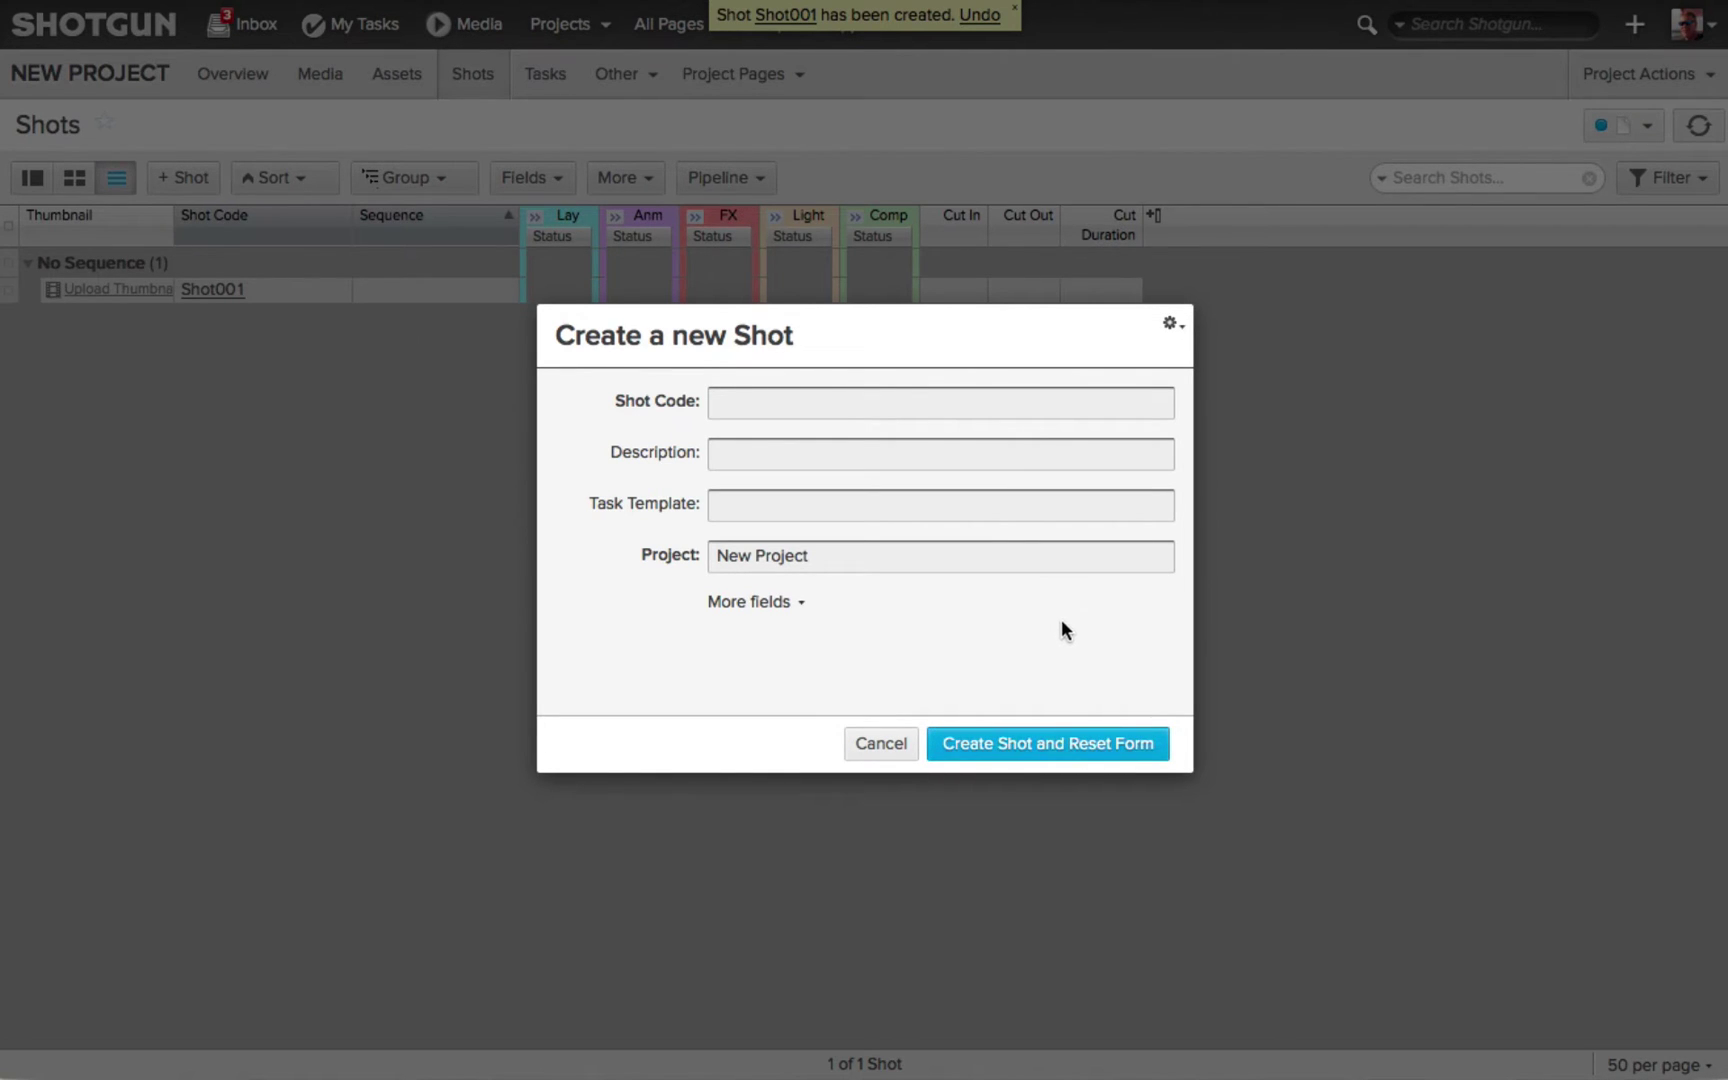
click(756, 402)
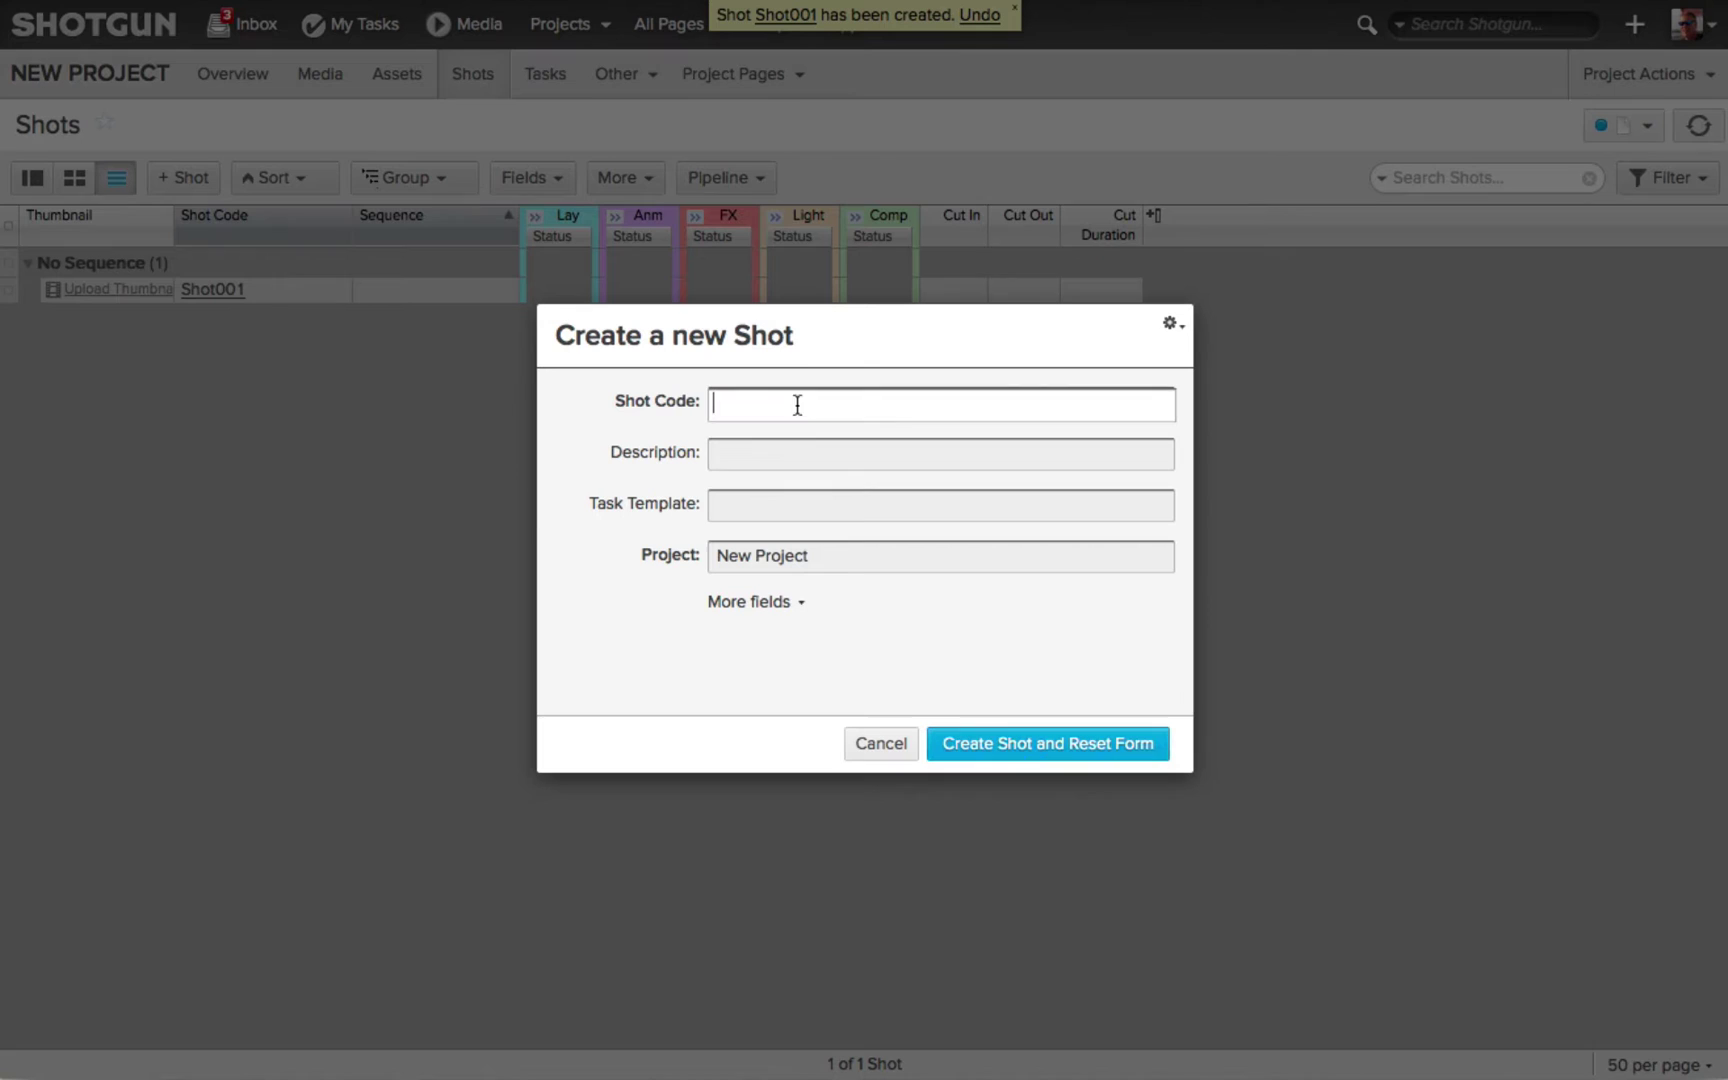
text(Sho)
text(t002)
click(1032, 741)
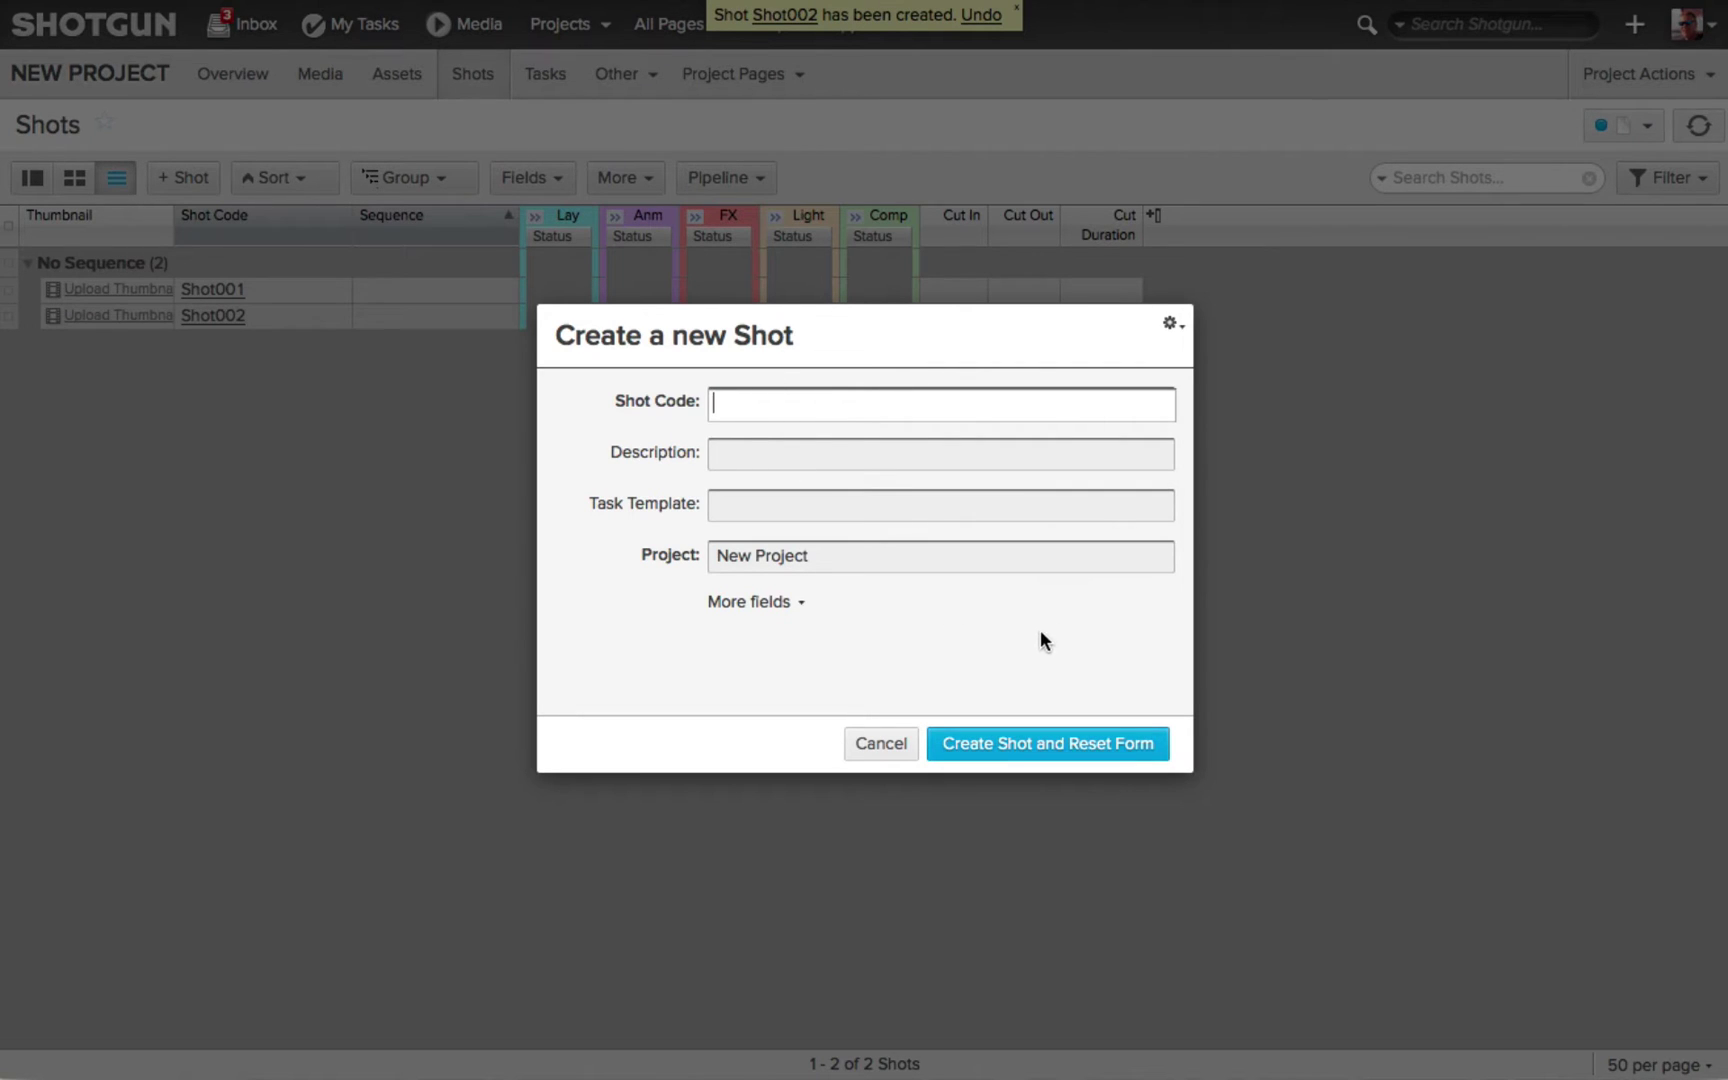
Step: Set the form to Keep Form Values on Create and create 'Shot003'
click(1171, 324)
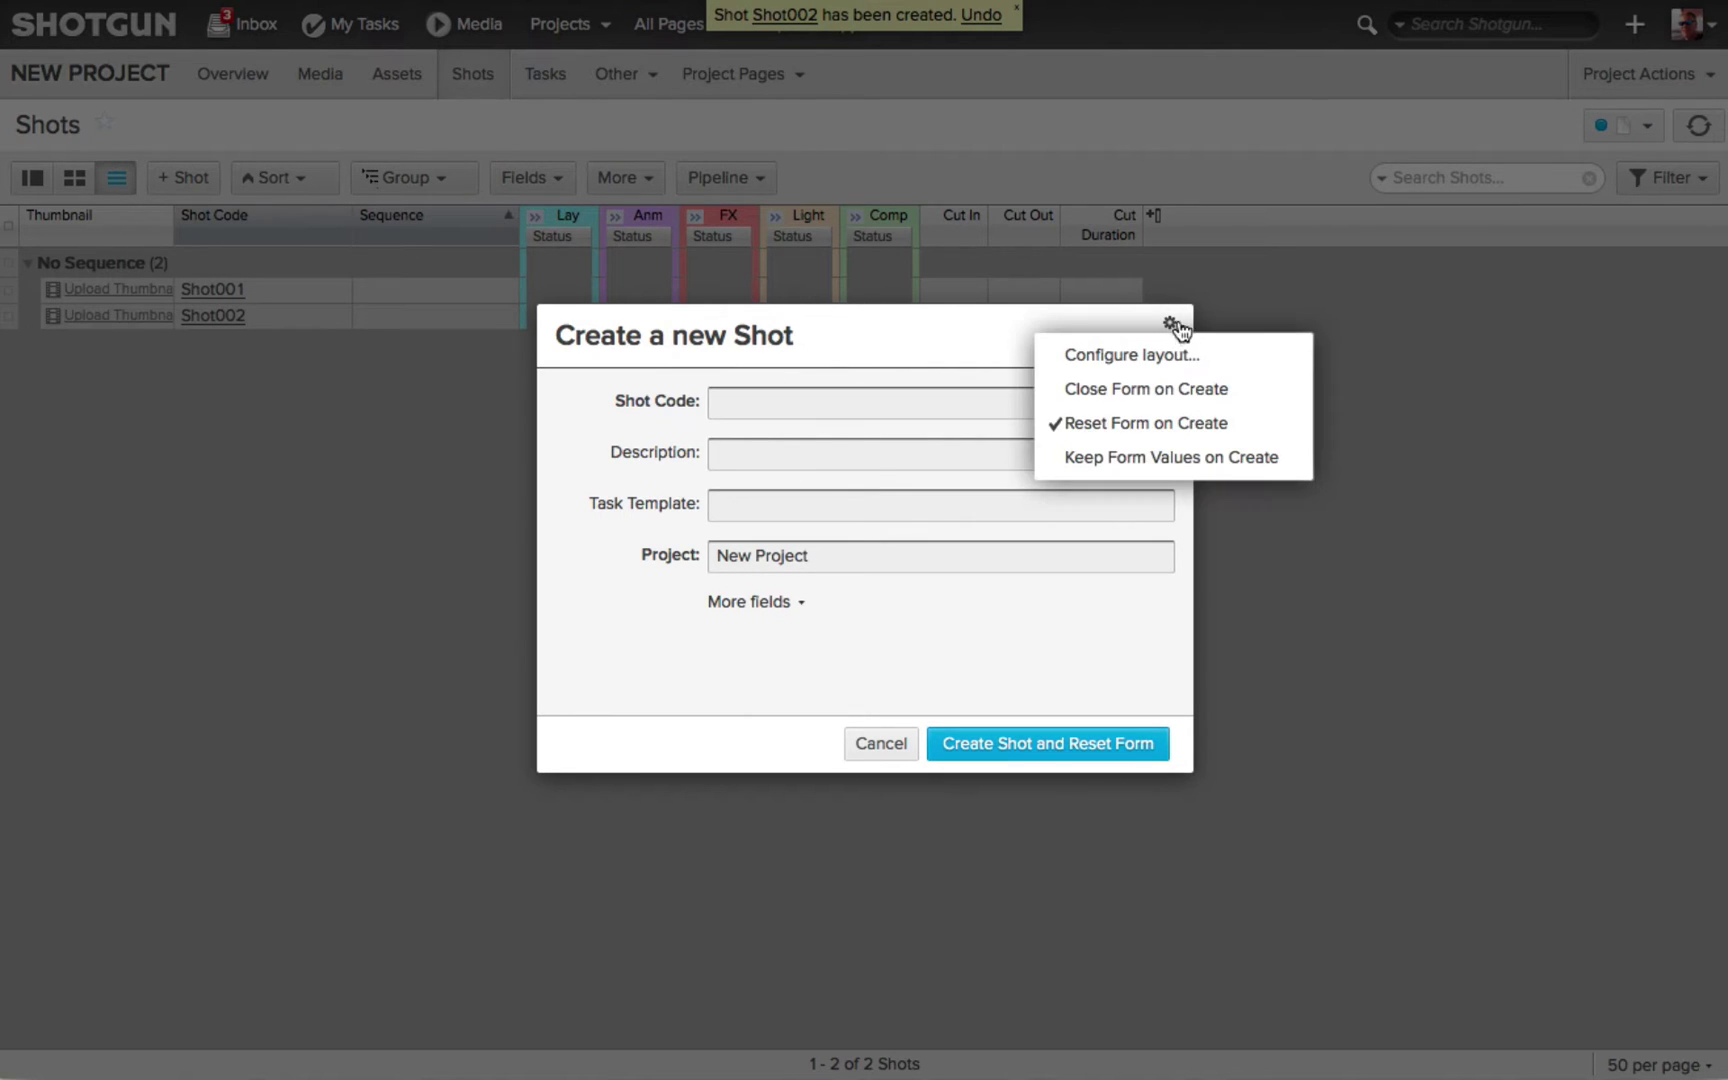
click(1121, 466)
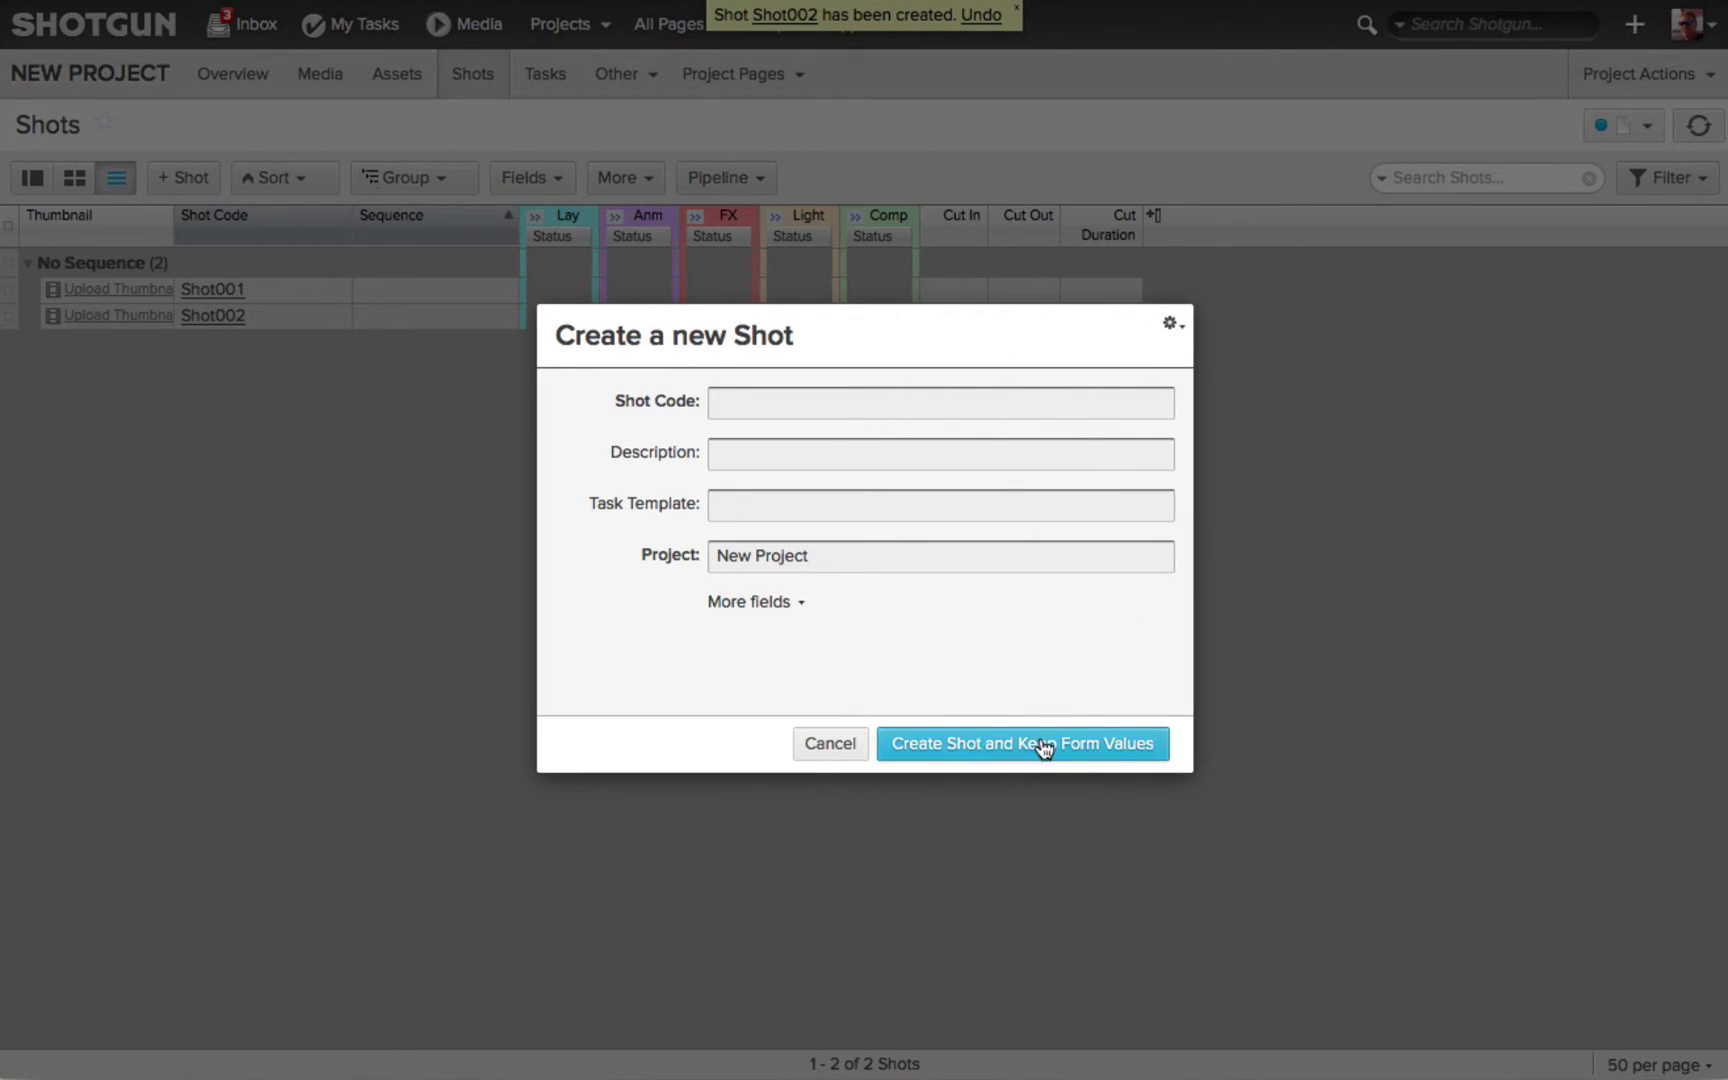
click(751, 405)
text(Shot)
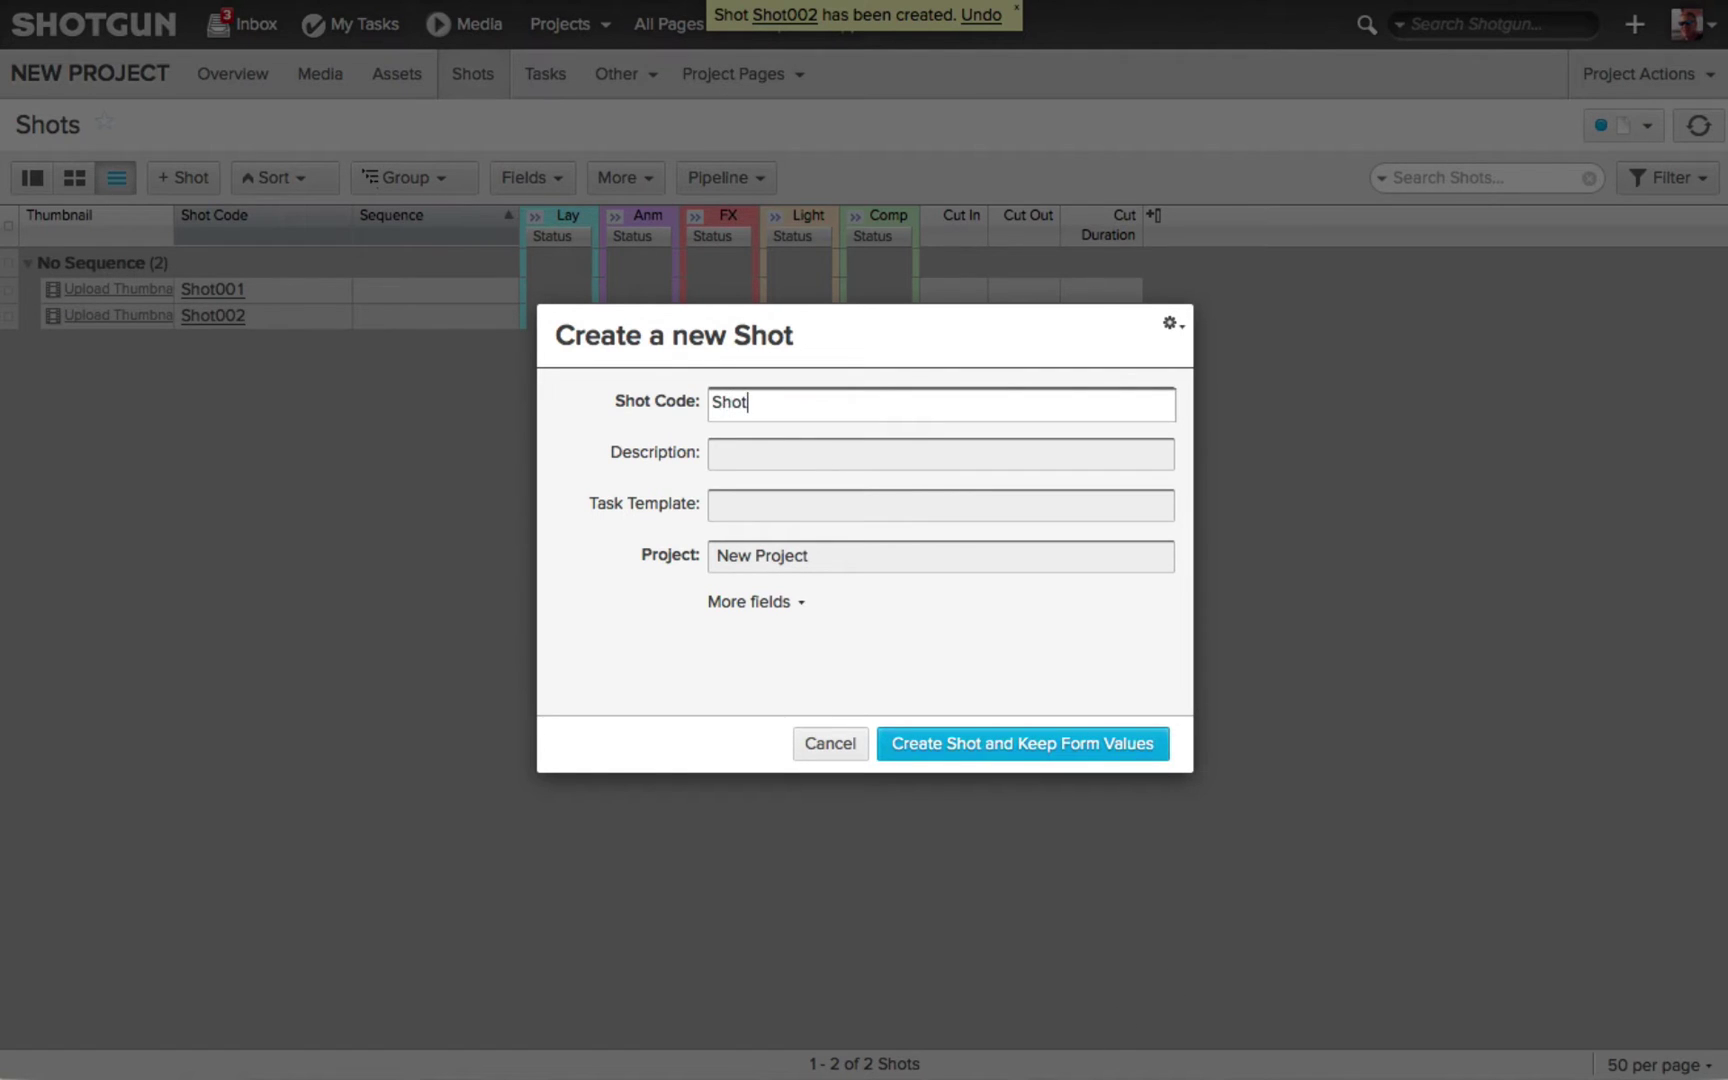
text(003)
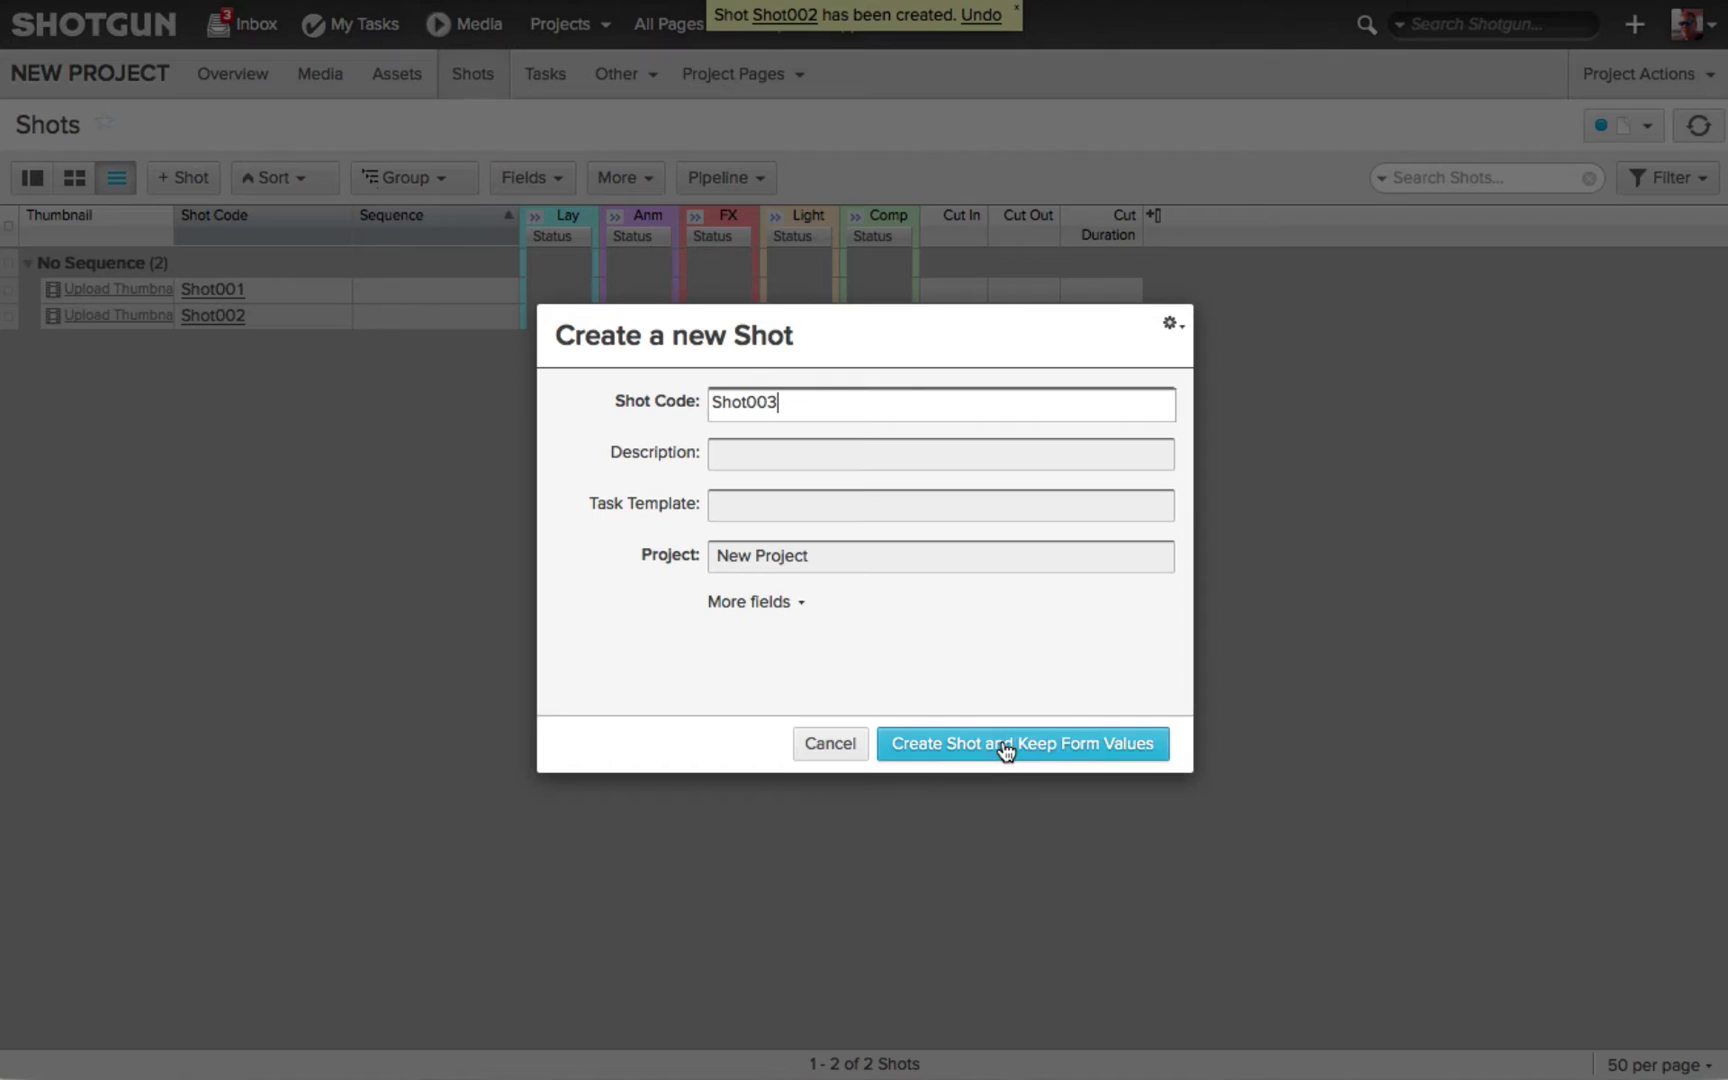
click(1006, 744)
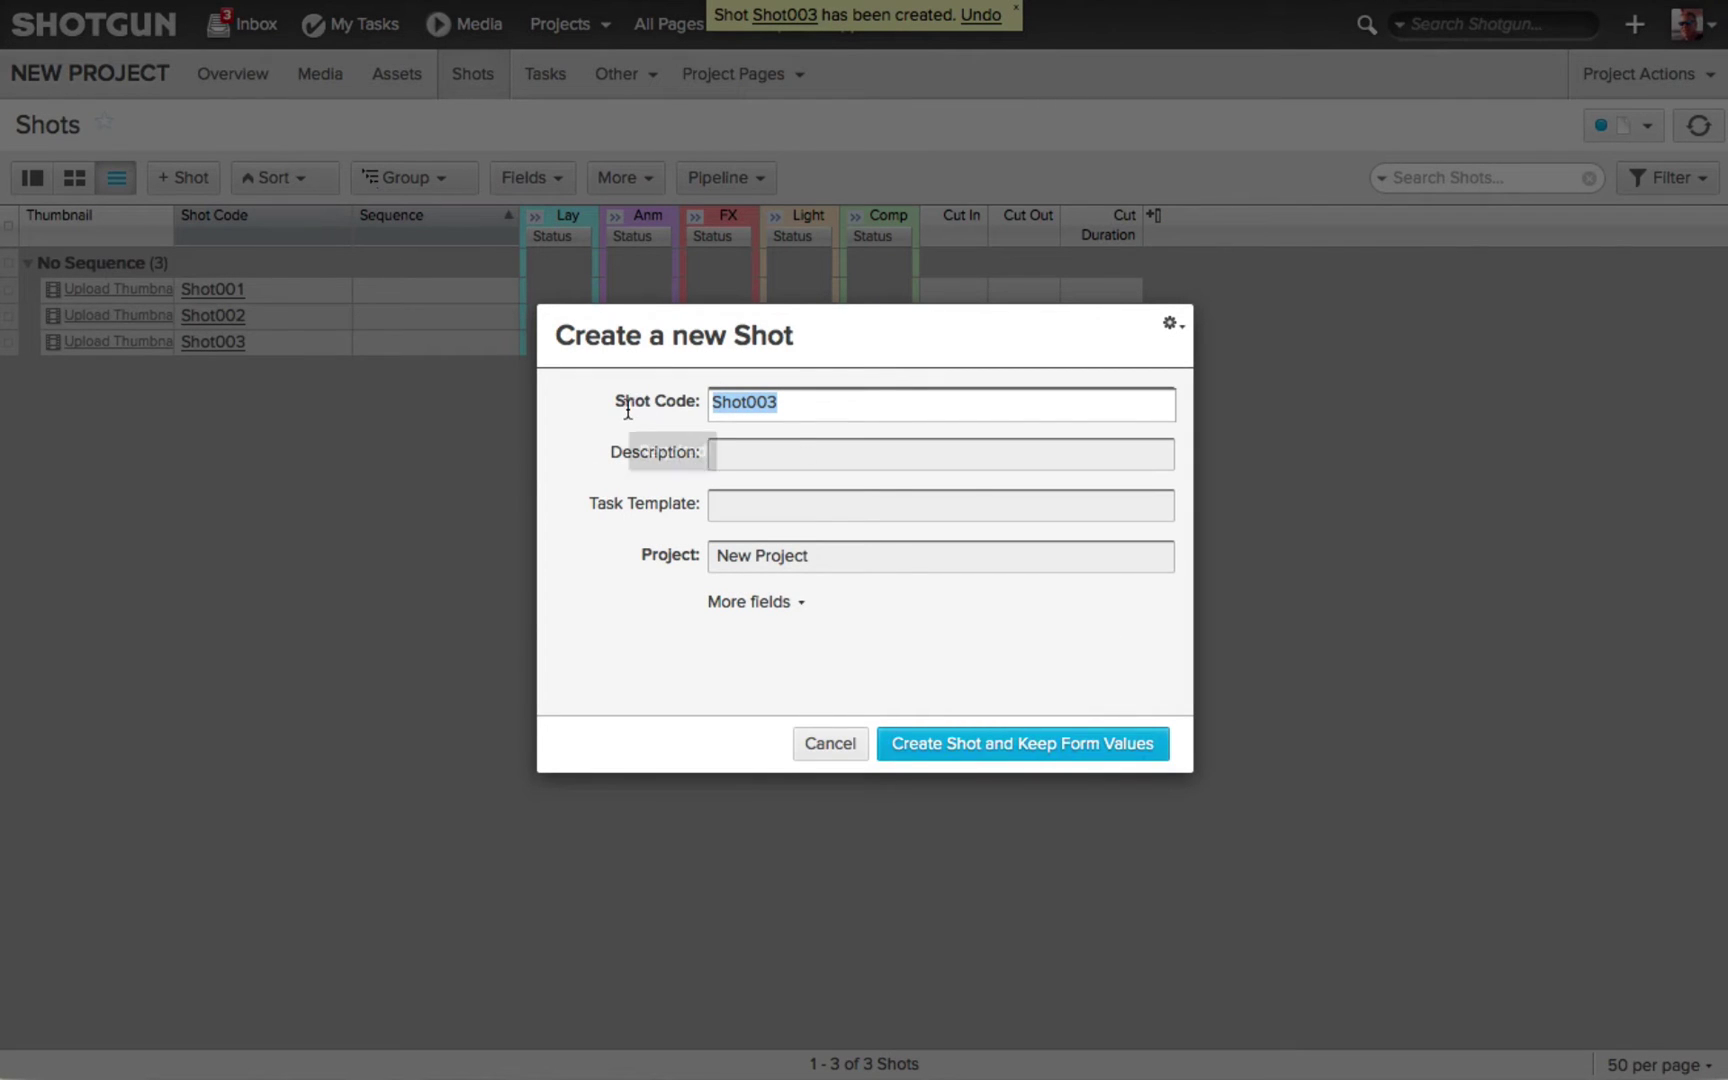
Step: Edit the kept shot code to create 'Shot004' and 'Shot005'
click(838, 404)
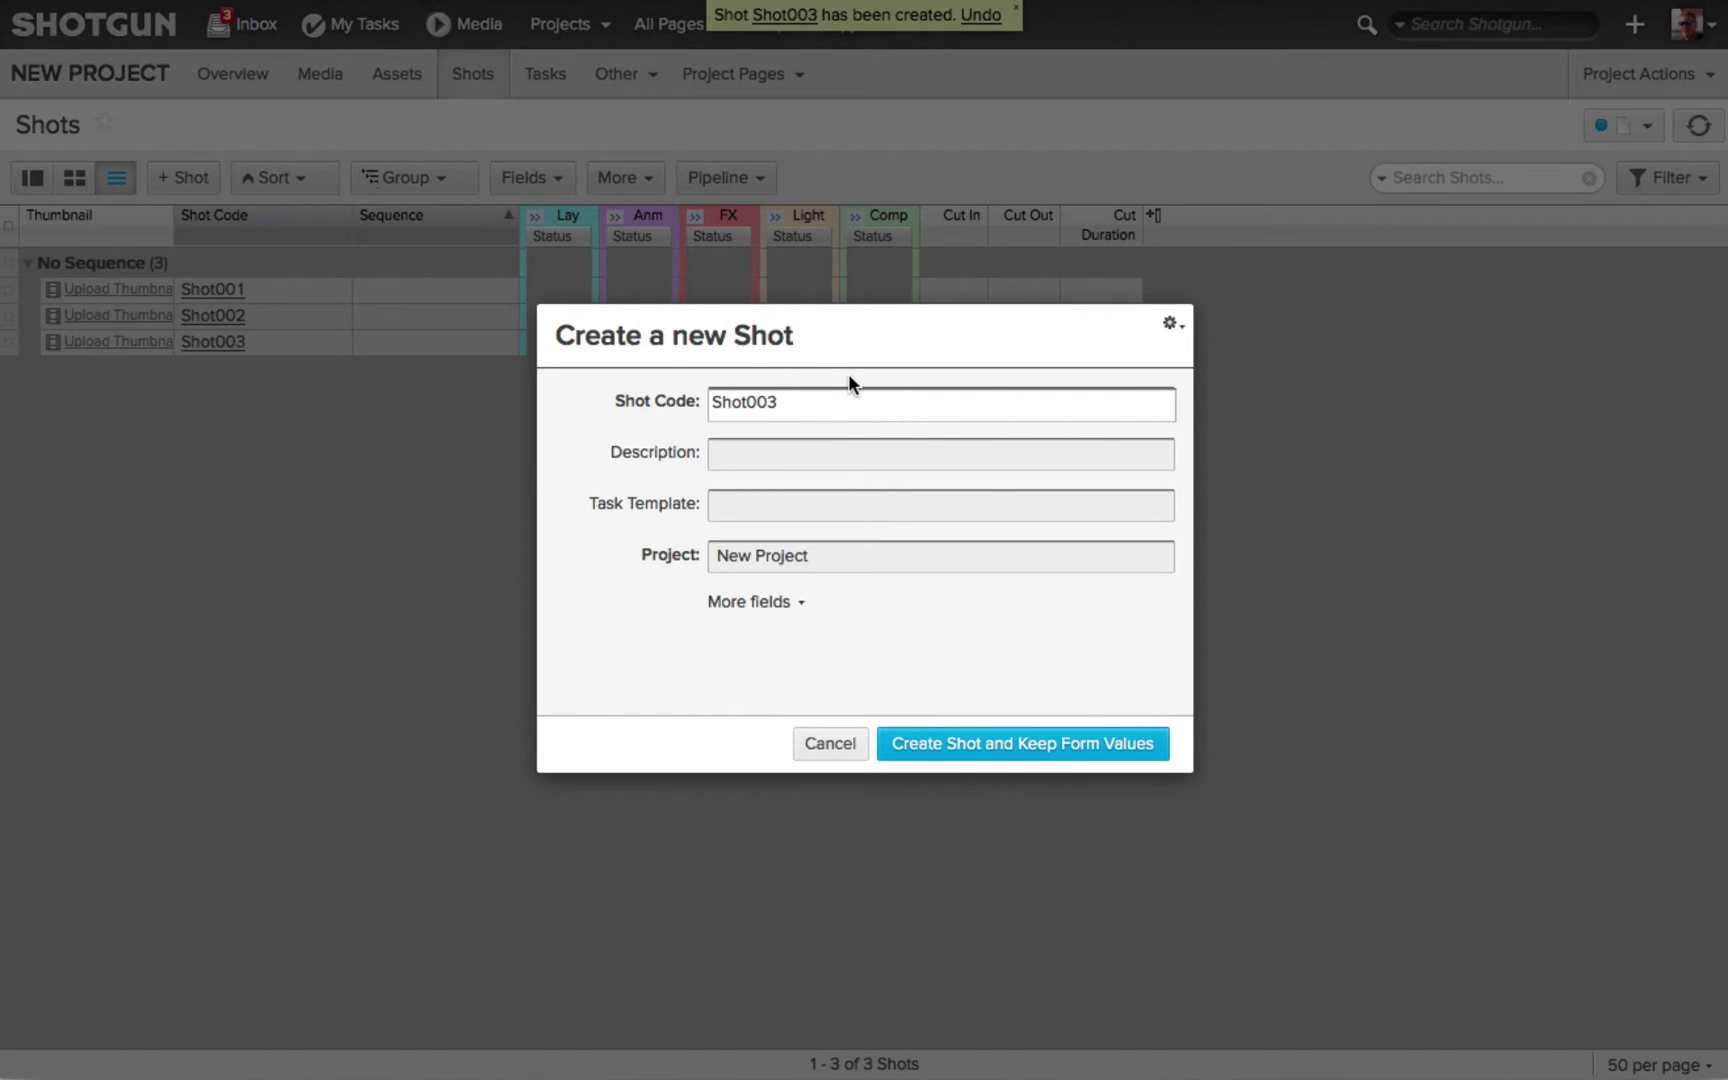
key(BackSpace)
text(4)
click(997, 750)
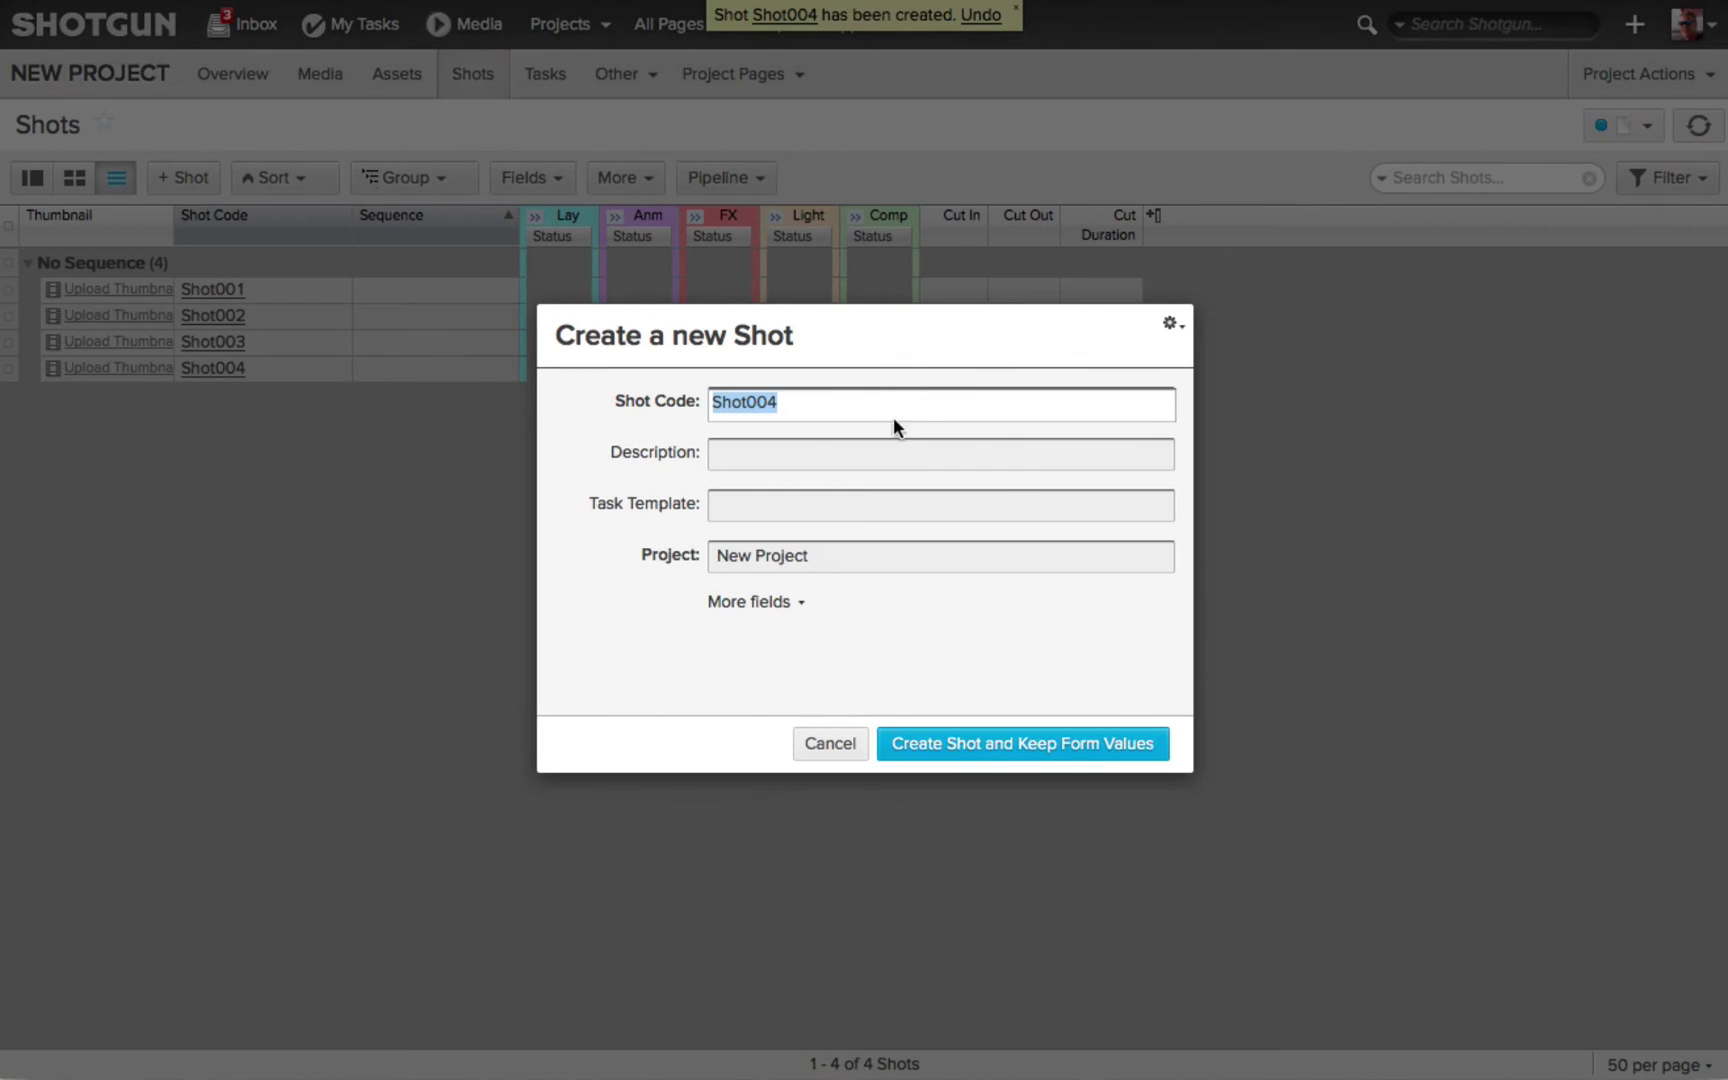
click(873, 409)
key(BackSpace)
text(5)
click(1041, 744)
click(1015, 753)
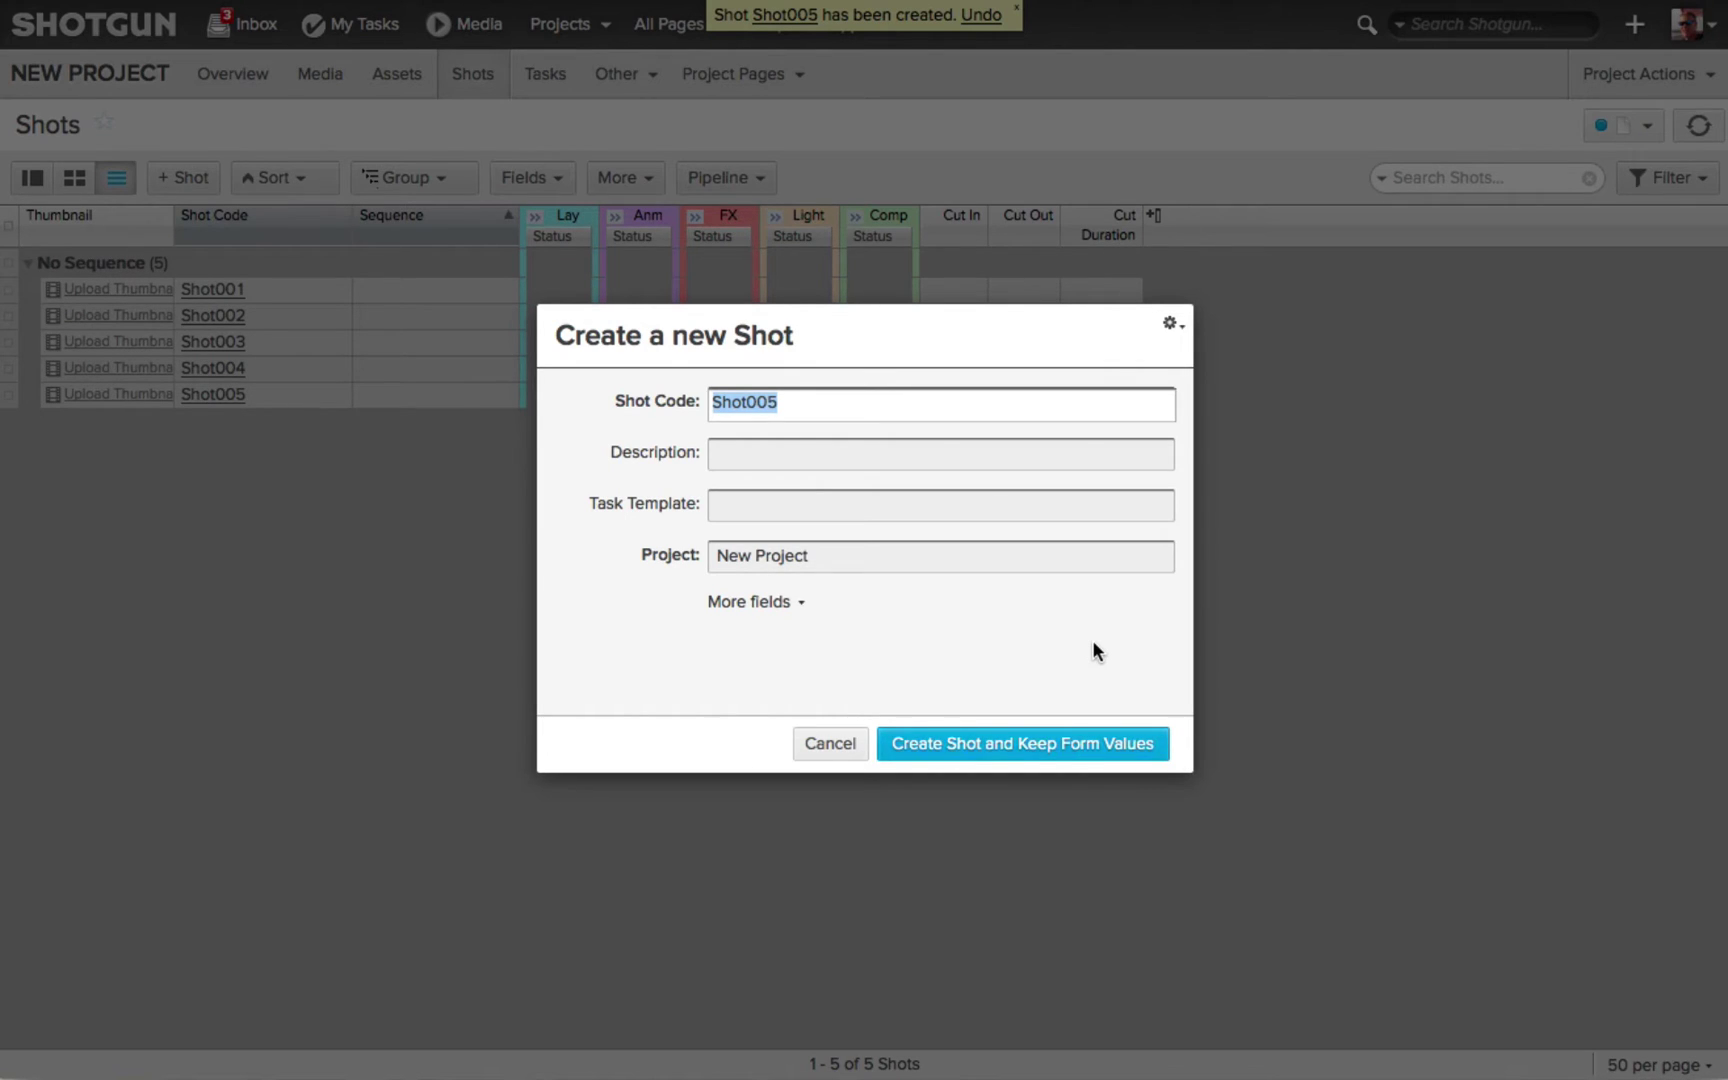
click(1171, 324)
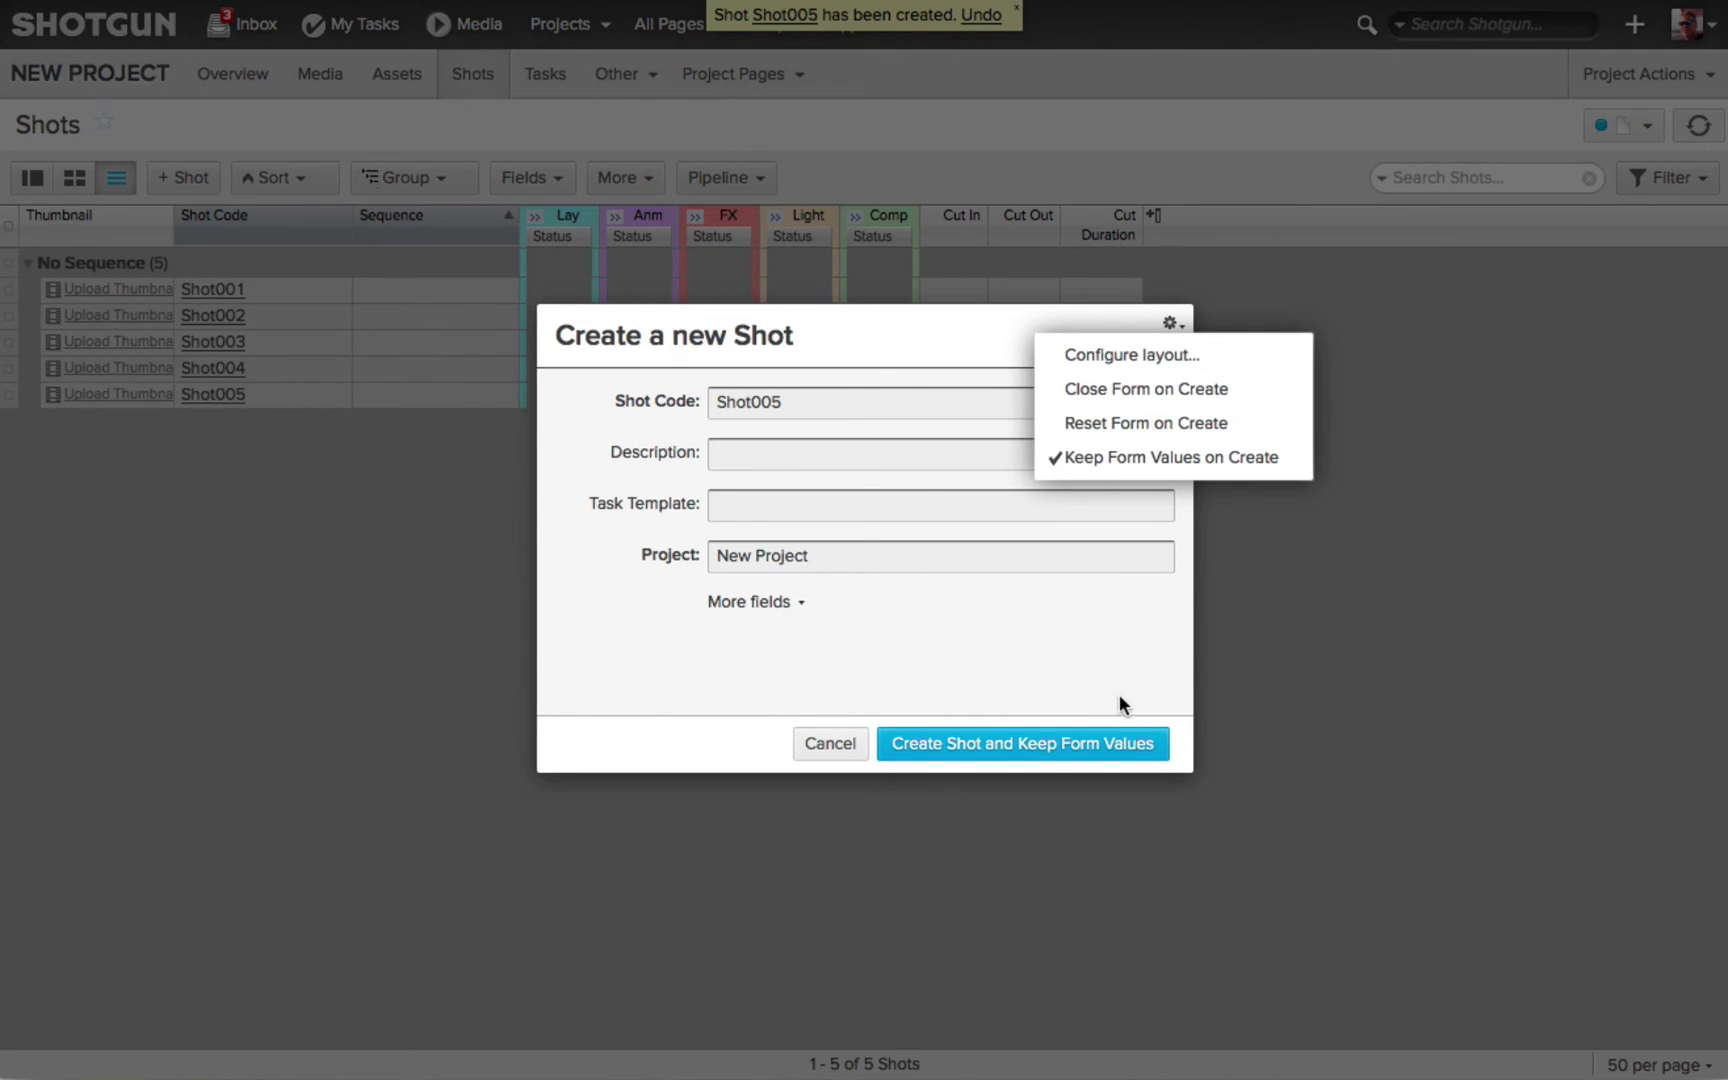
Step: Choose Close Form on Create, previewing Keep Form Values and Reset Form variants via Alt/Shift
click(1091, 388)
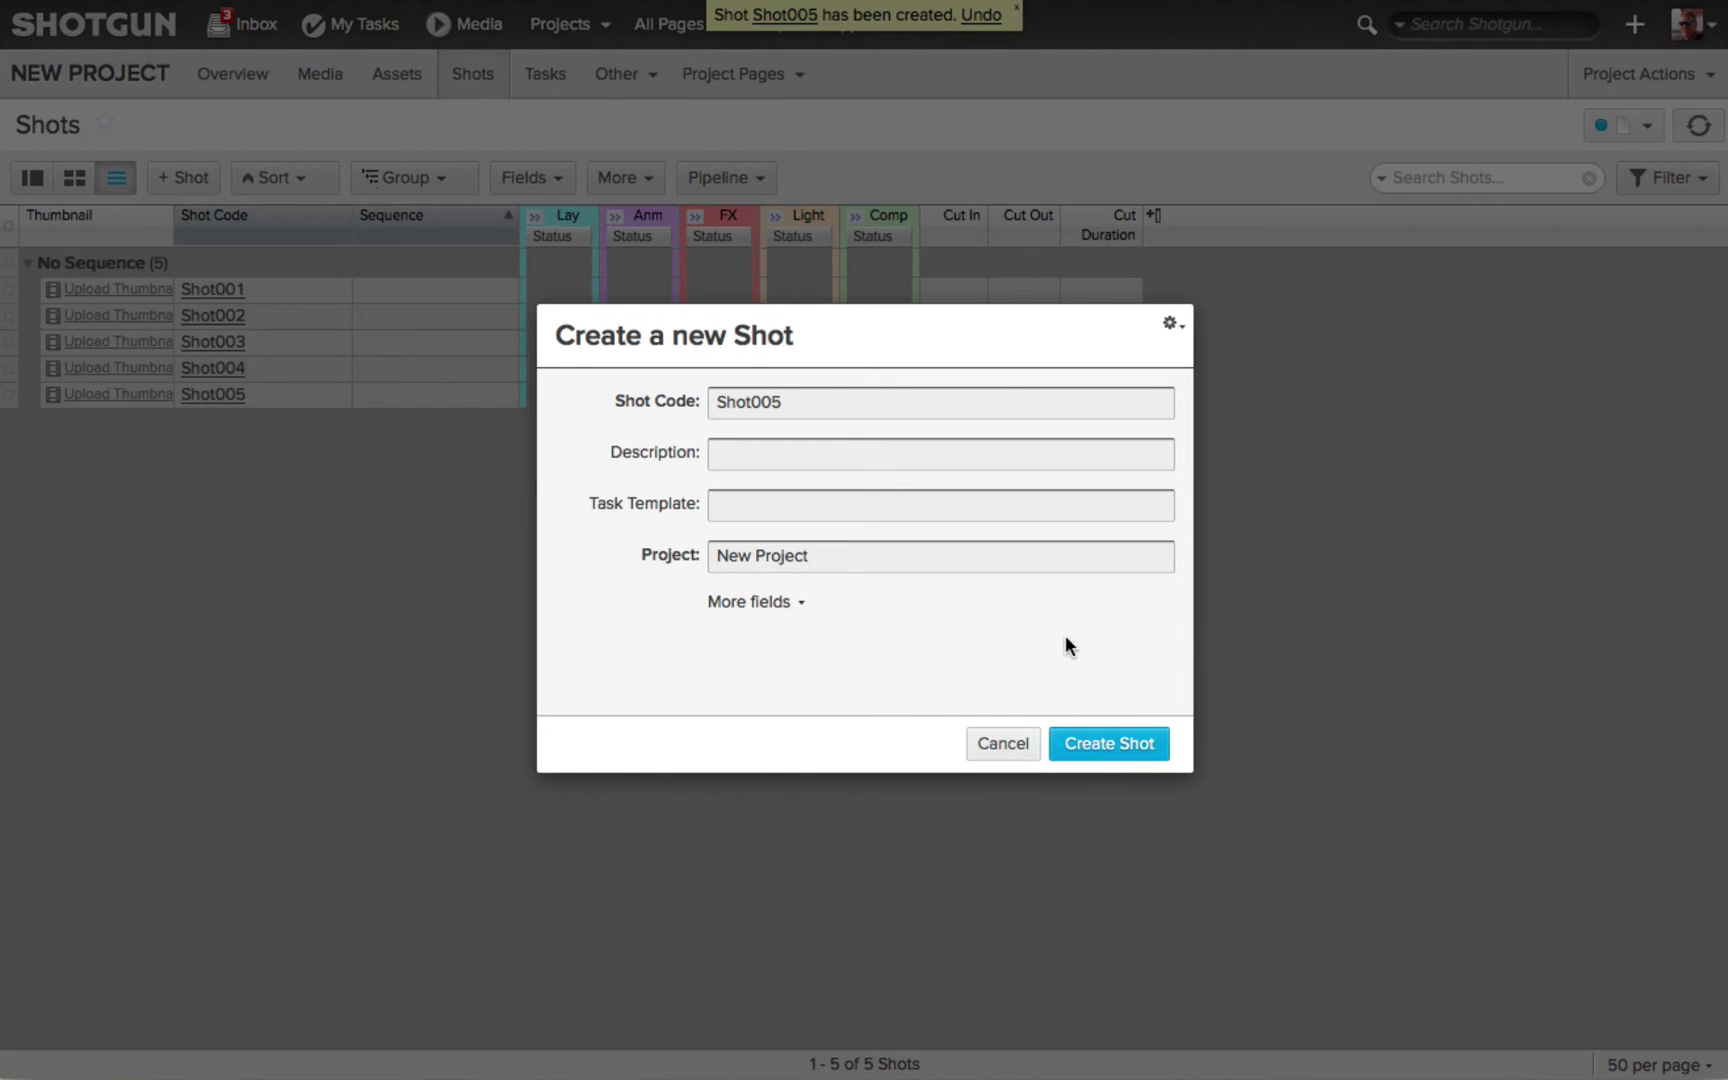
key(alt)
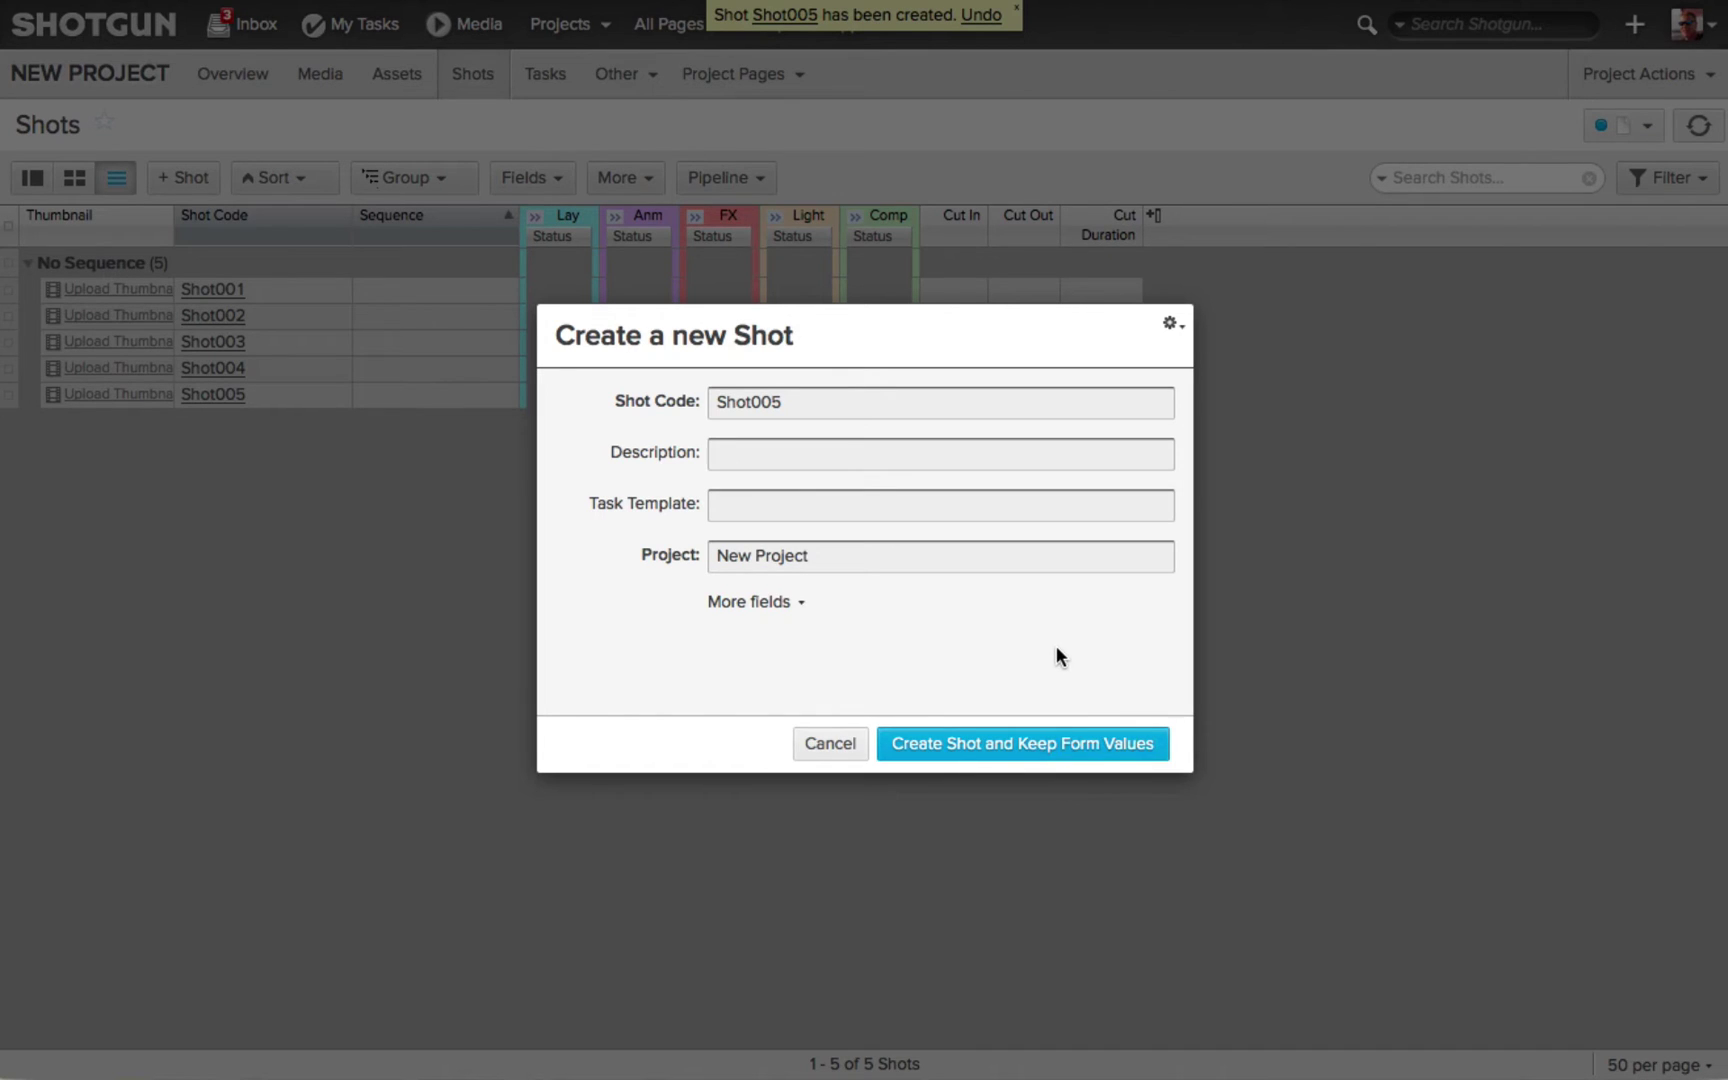
key(alt)
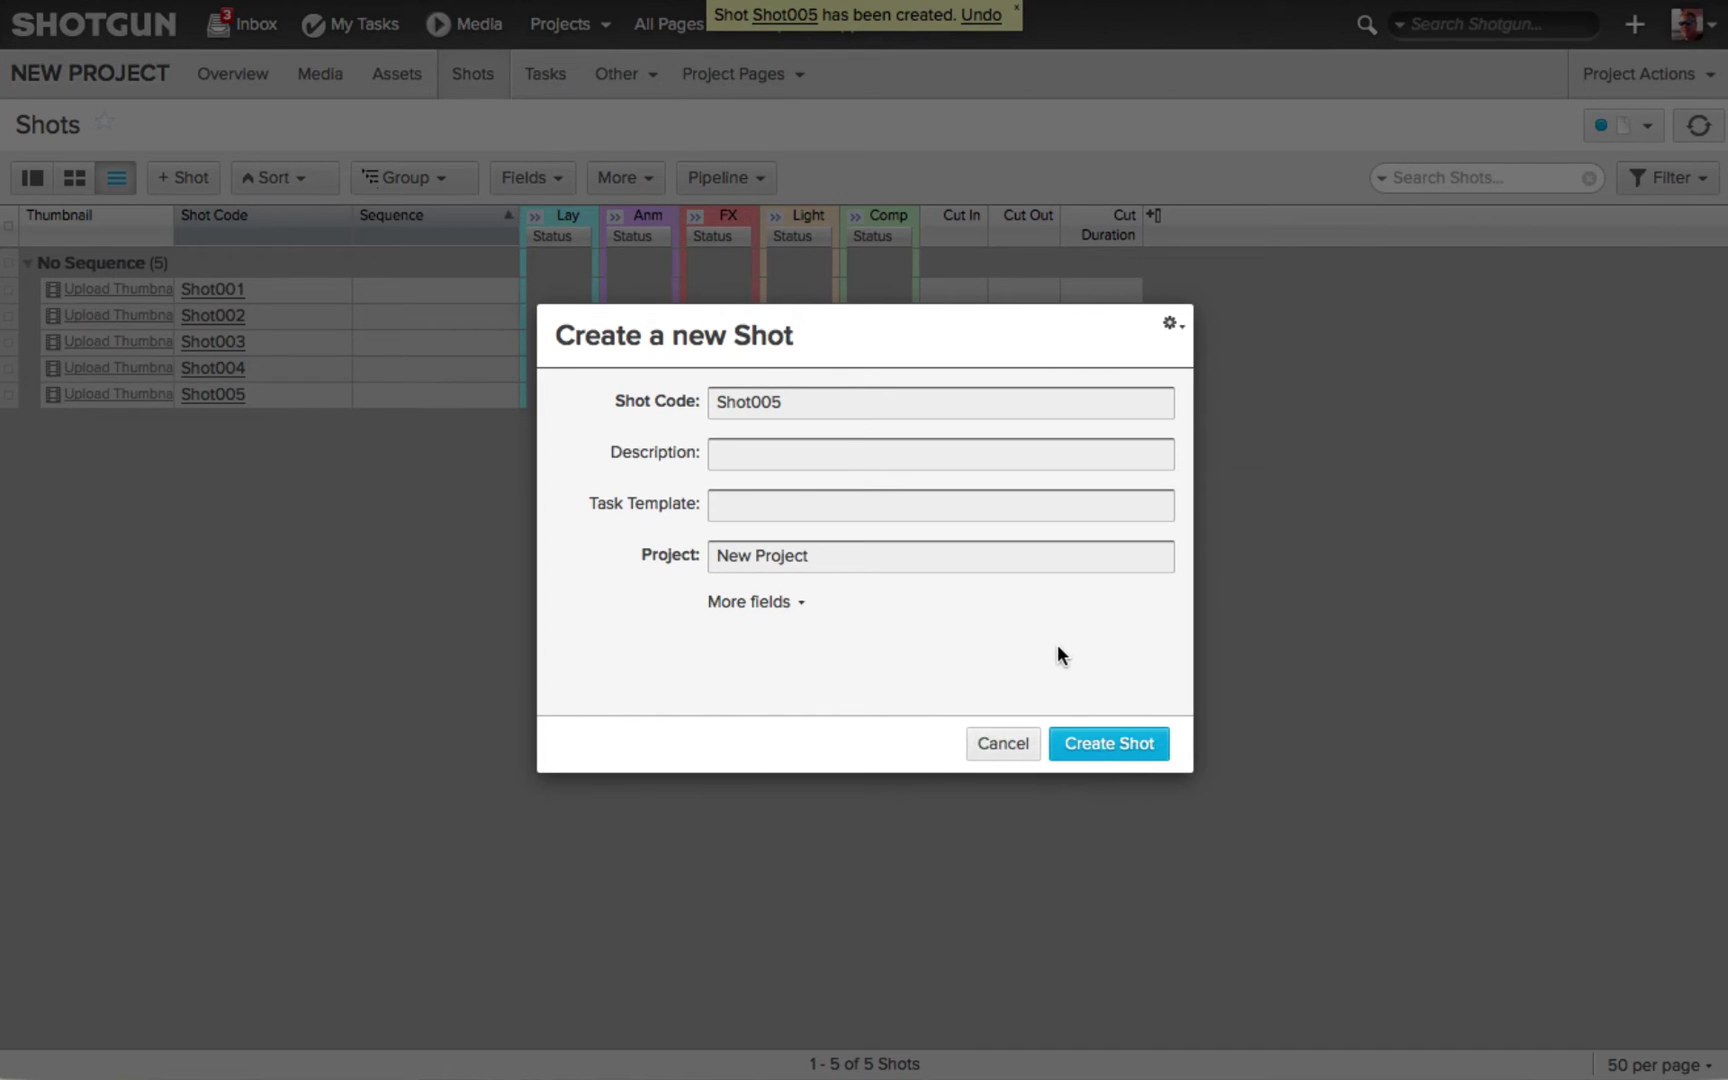
key(alt)
key(shift)
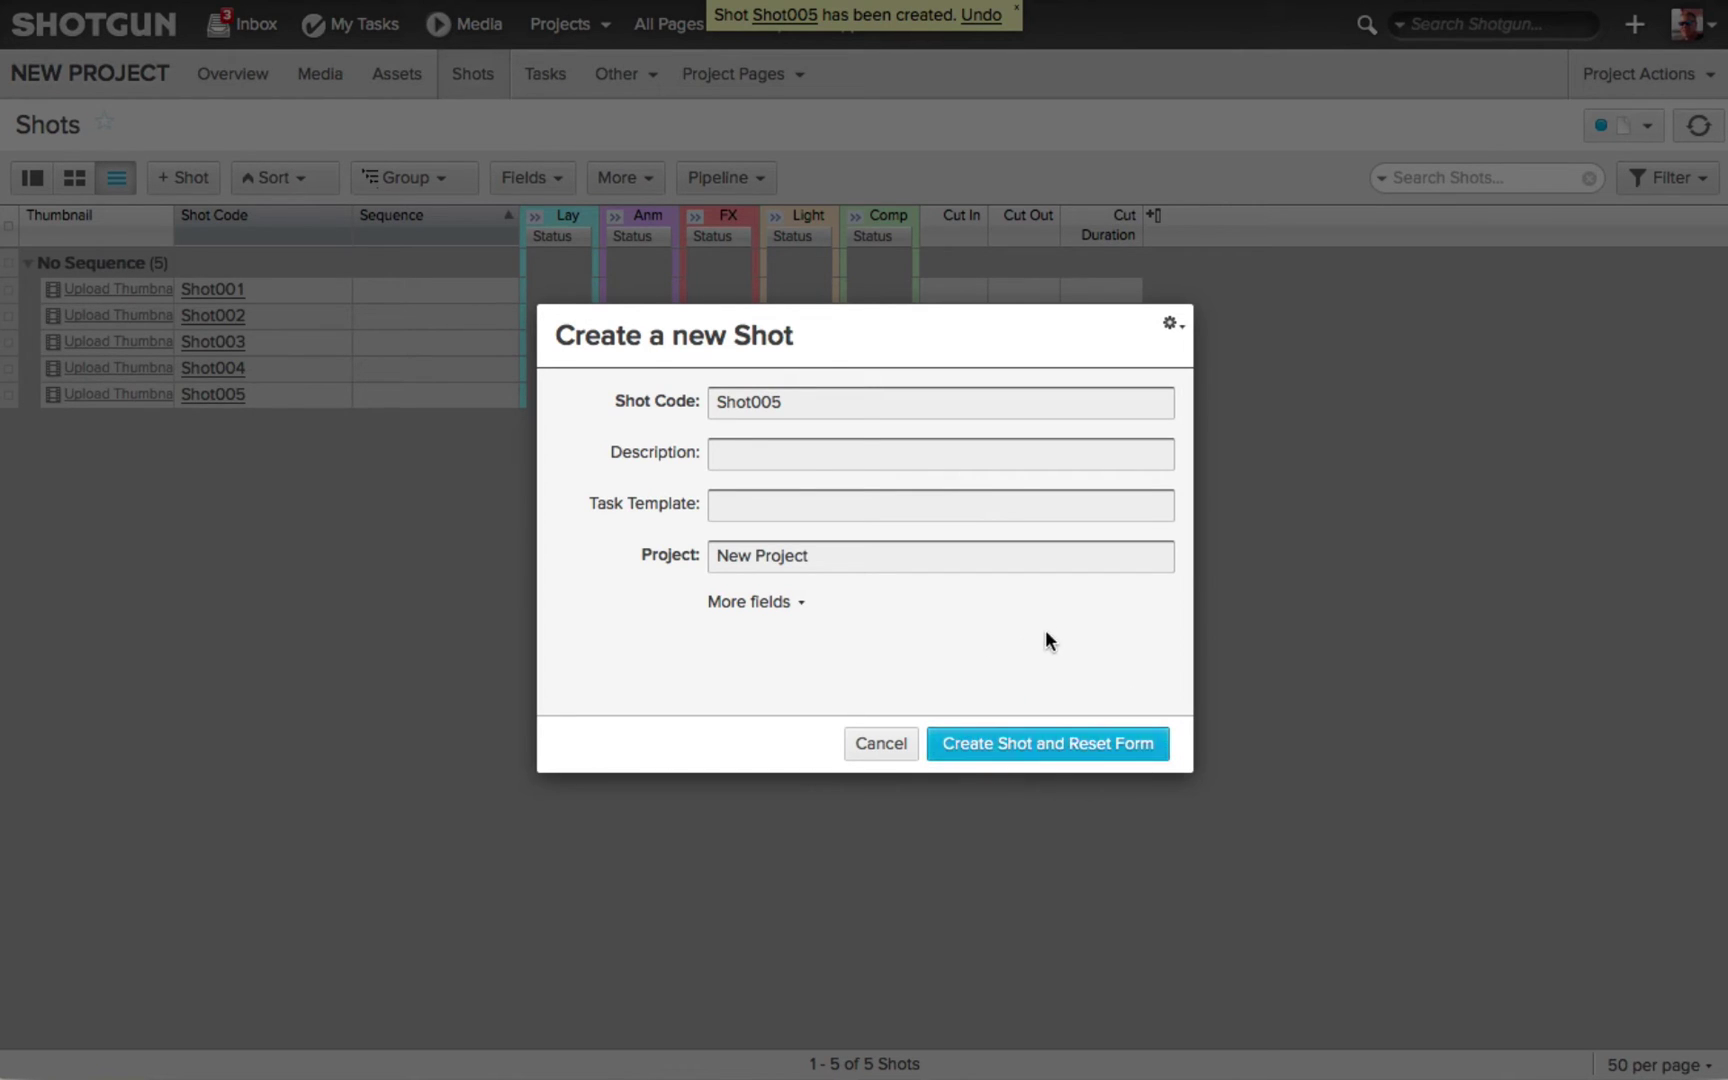
key(shift)
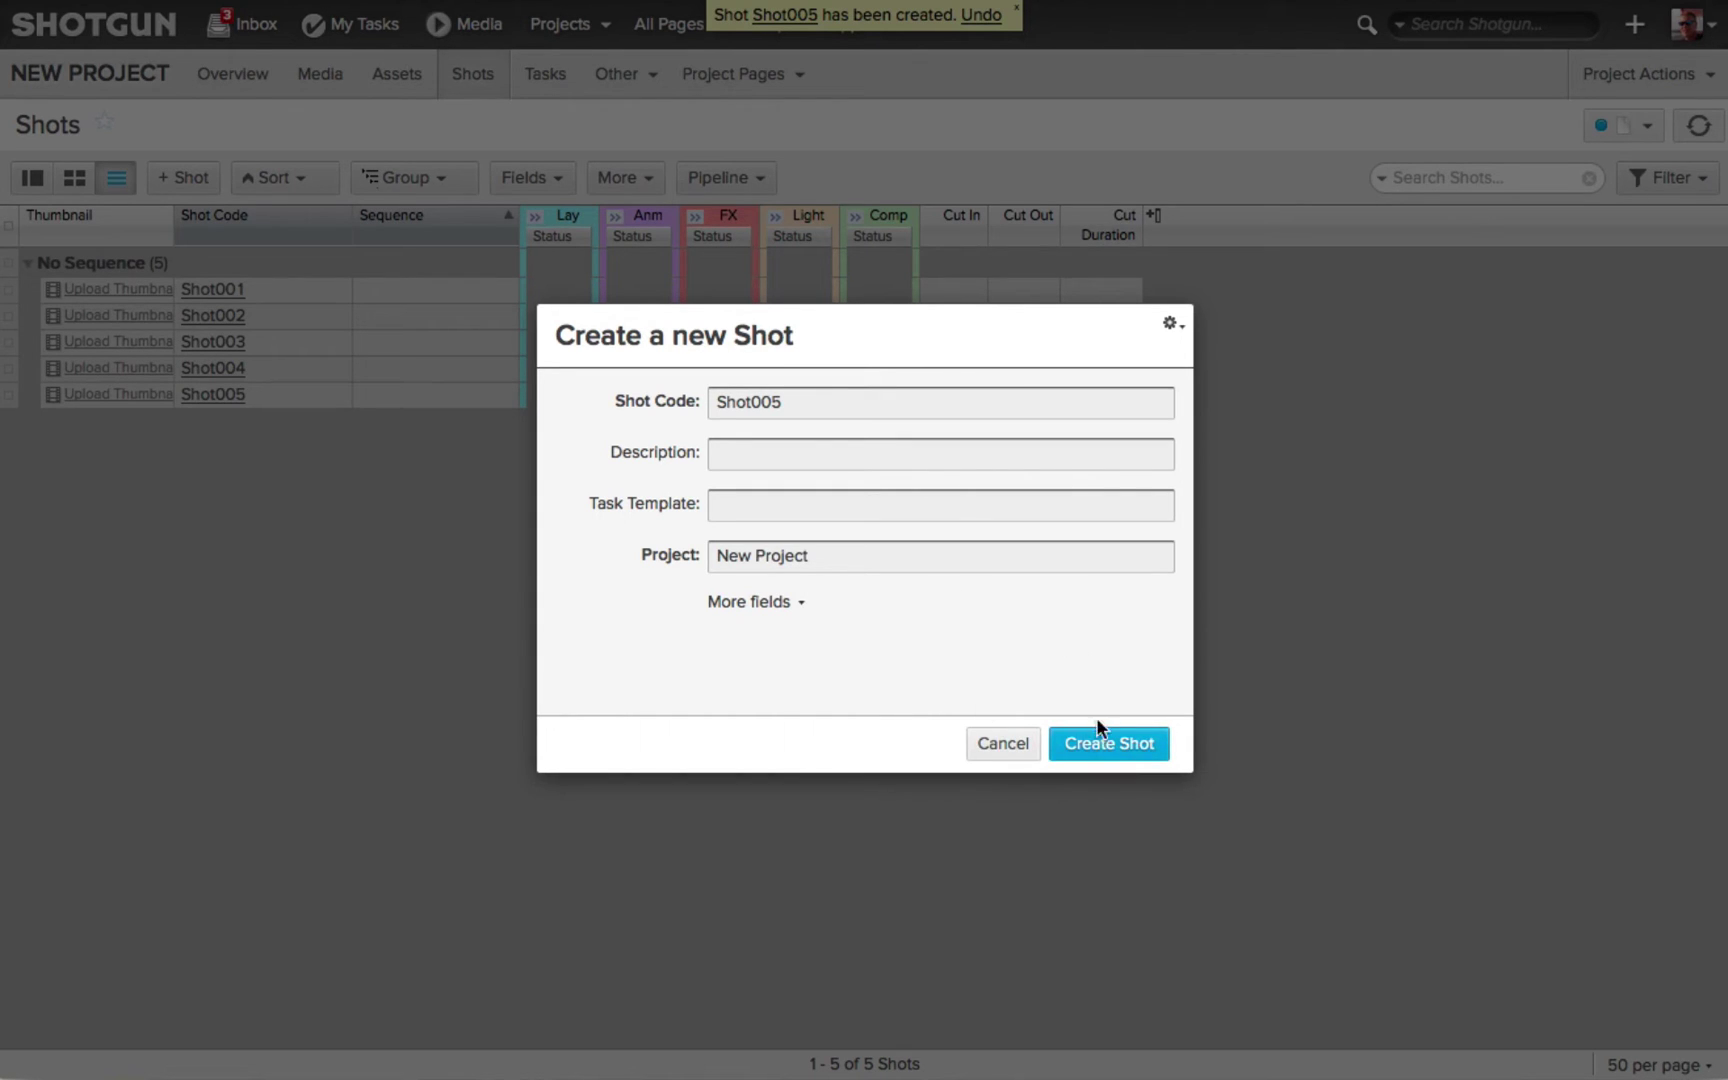
Step: Create 'Shot006' and 'Shot007' by editing the shot code, keeping form values
click(1175, 319)
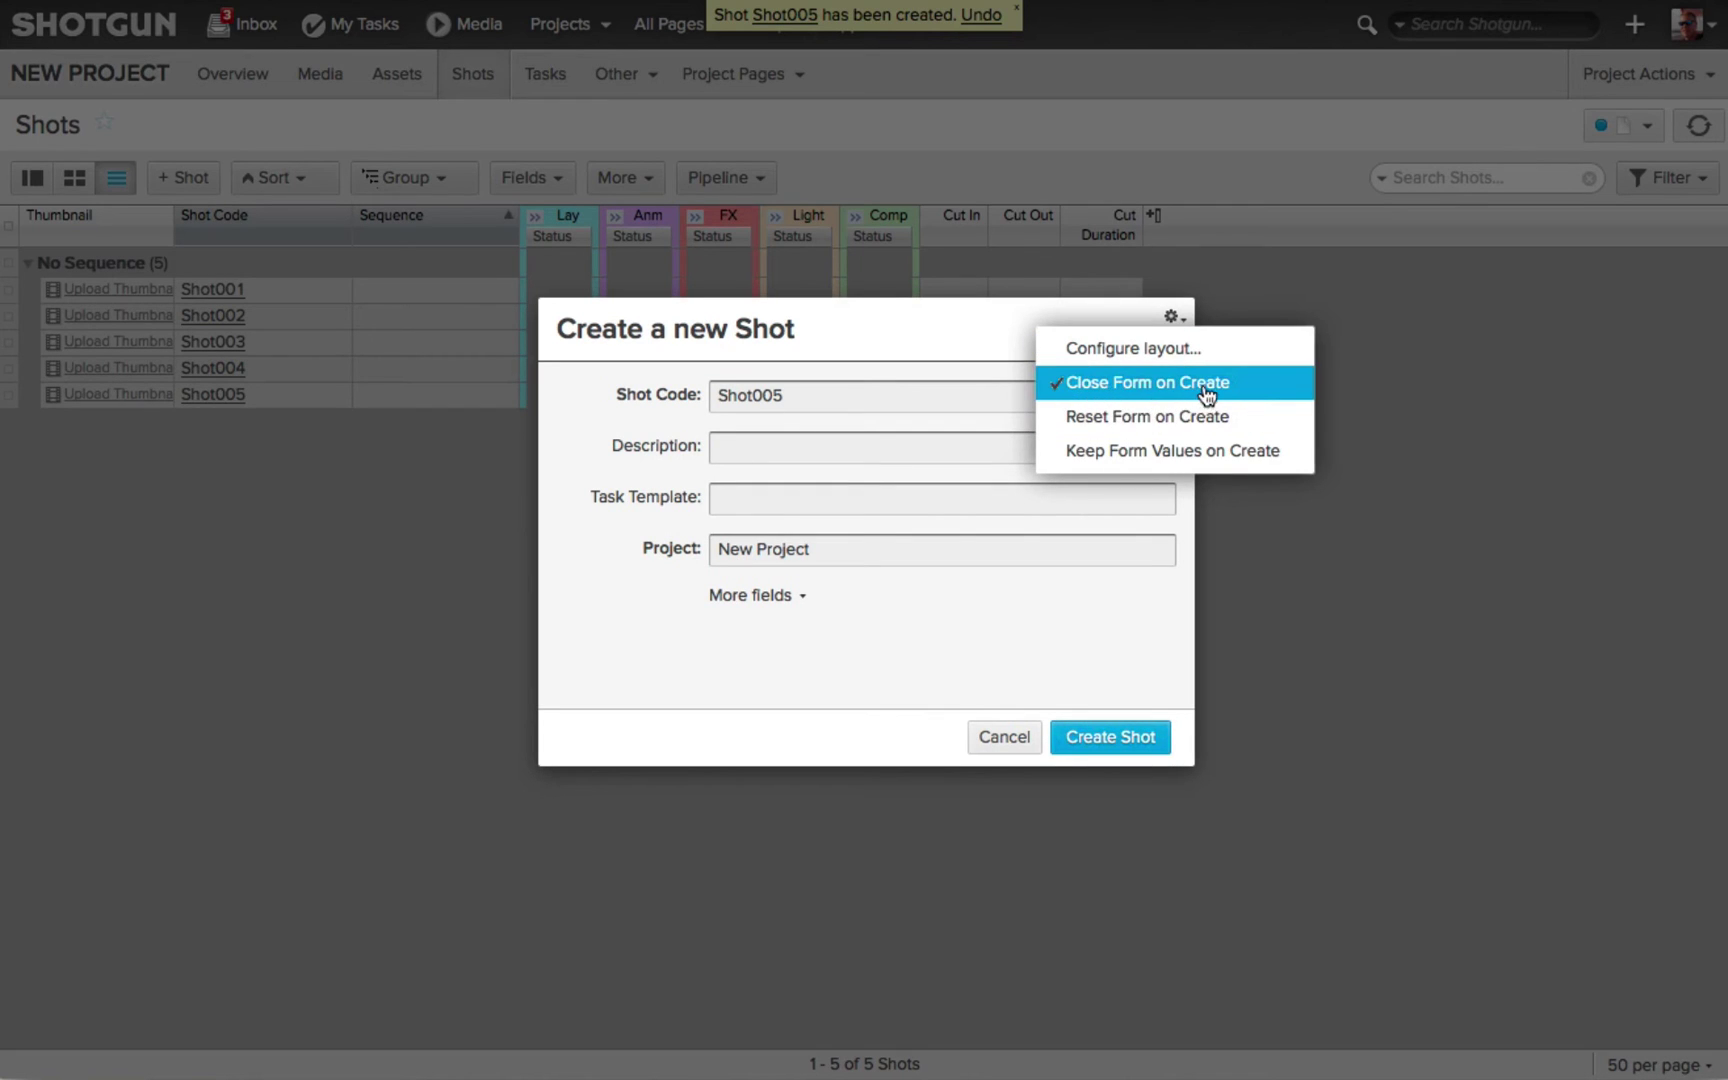
click(864, 396)
key(BackSpace)
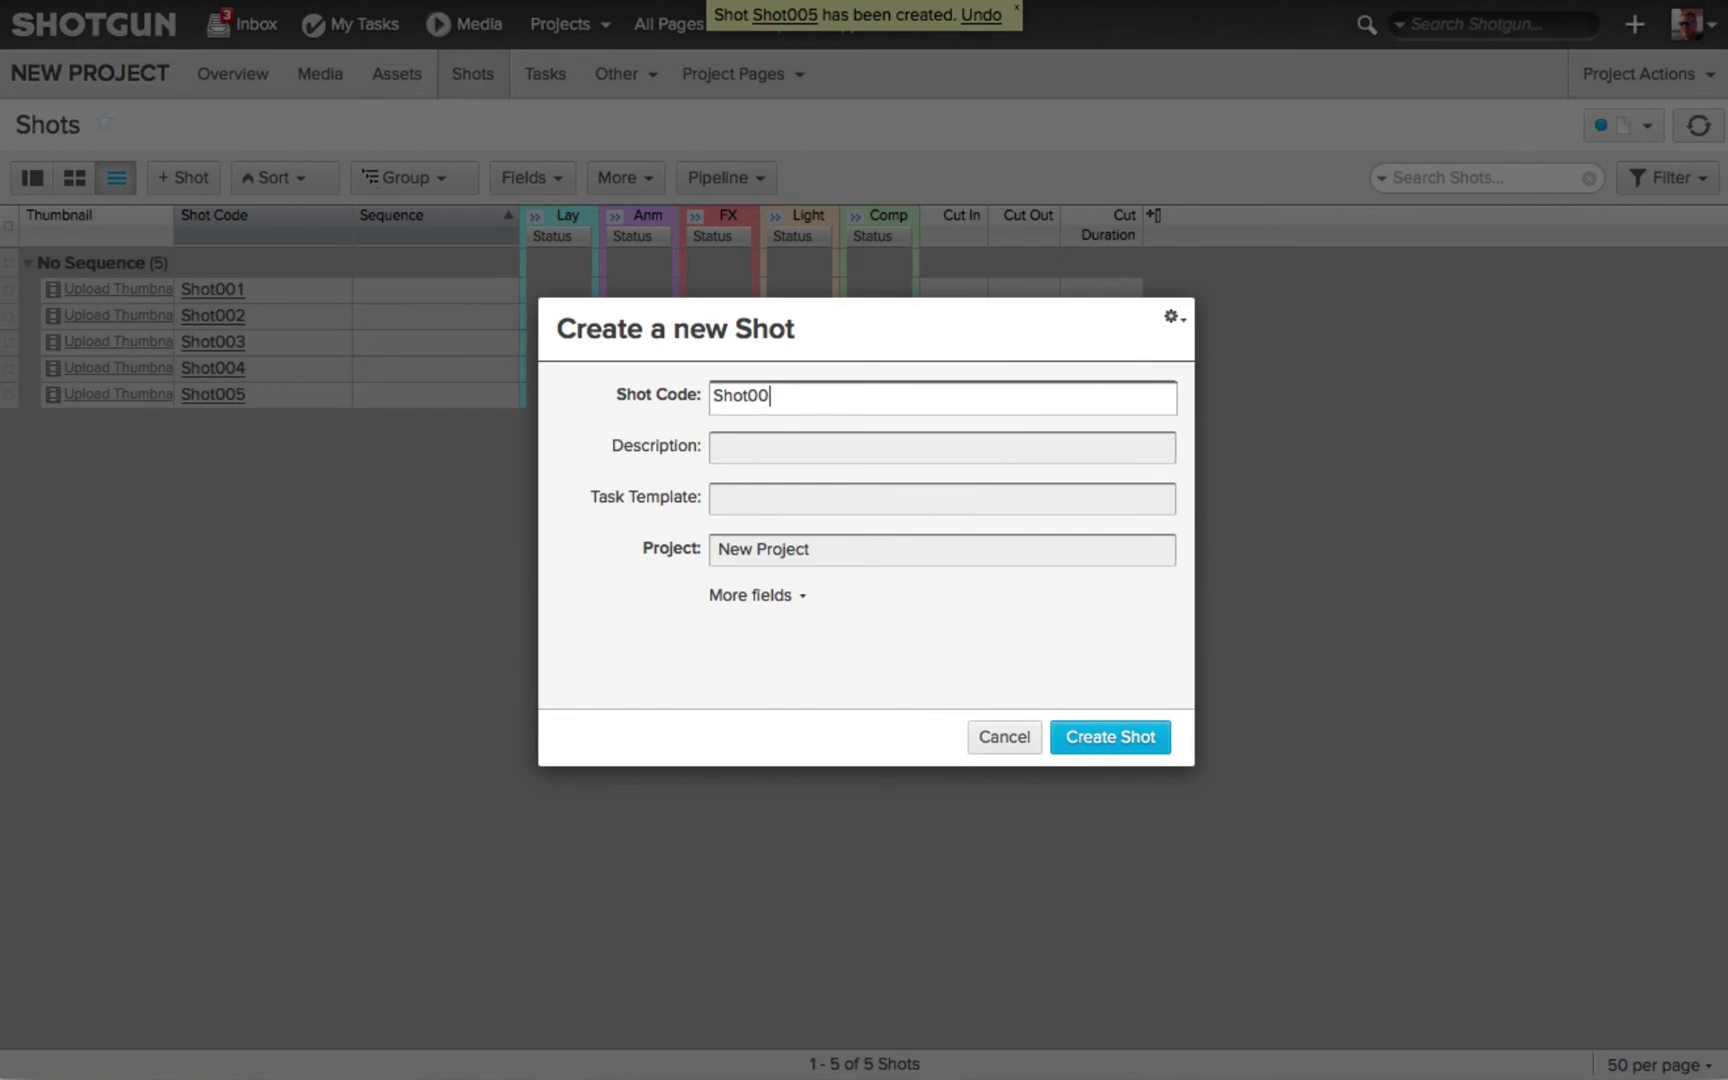
text(6)
key(shift)
shift+click(957, 741)
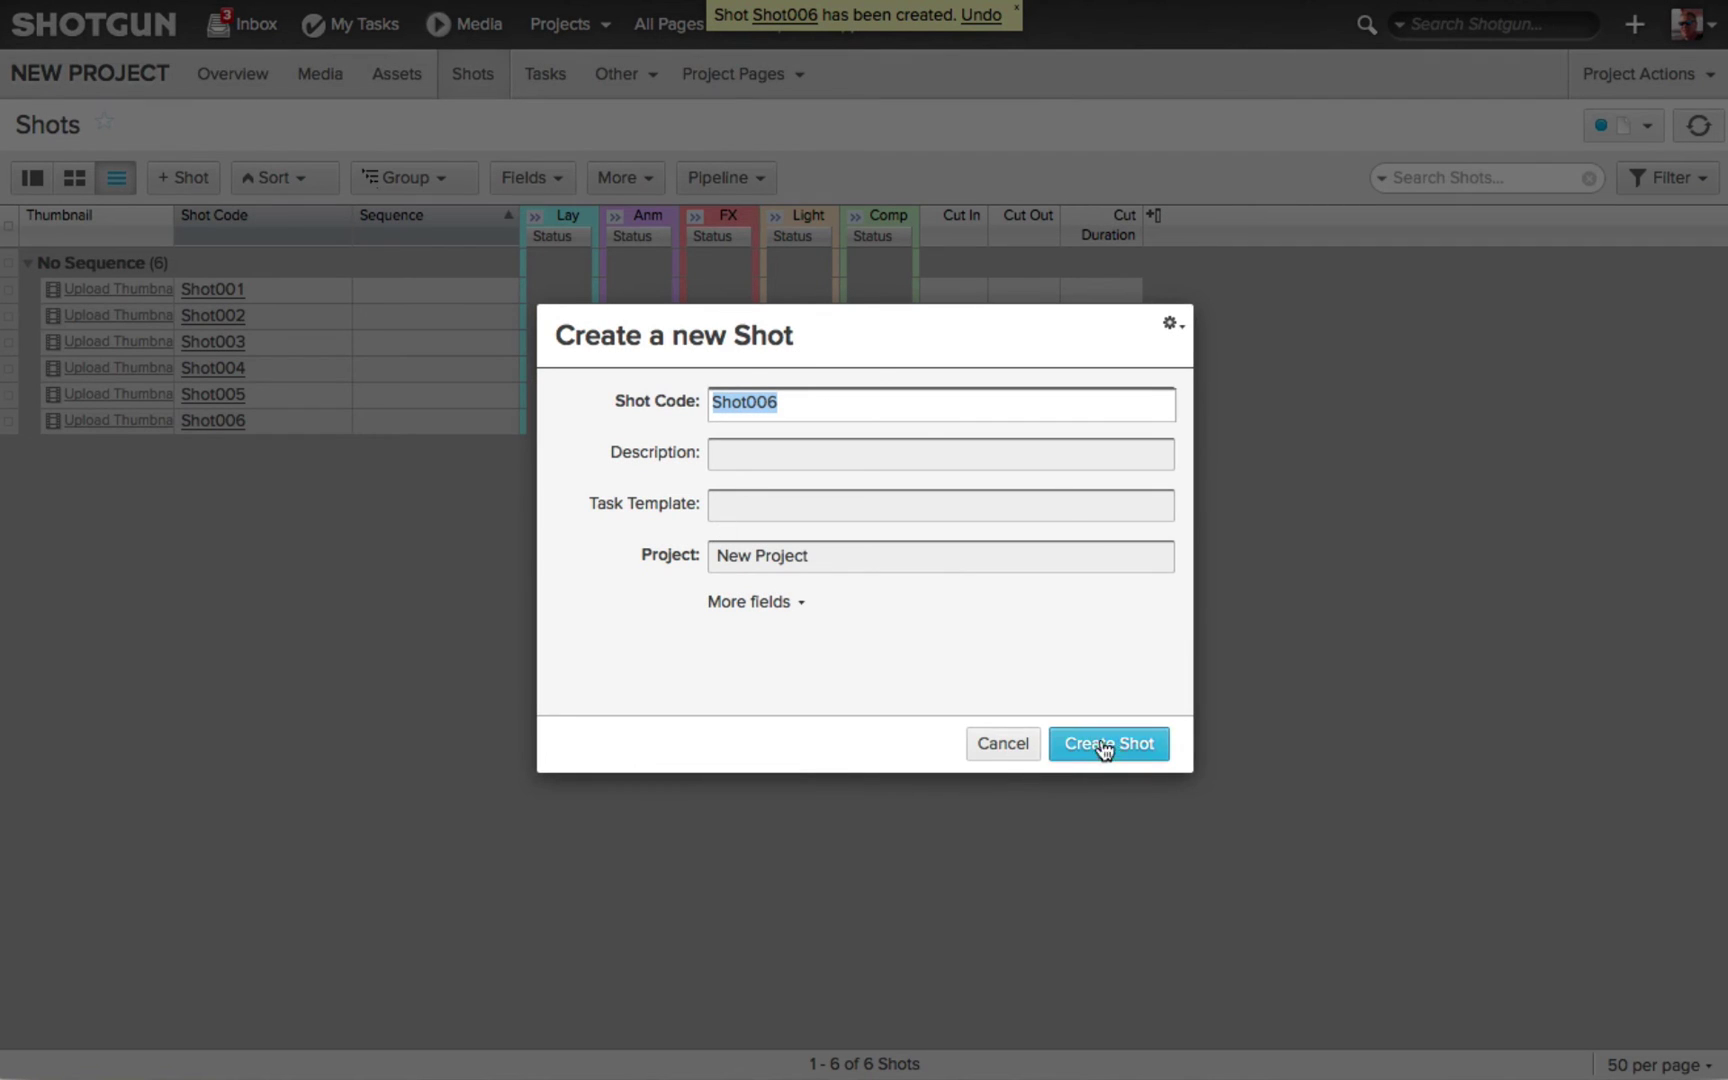
click(856, 401)
key(BackSpace)
text(7)
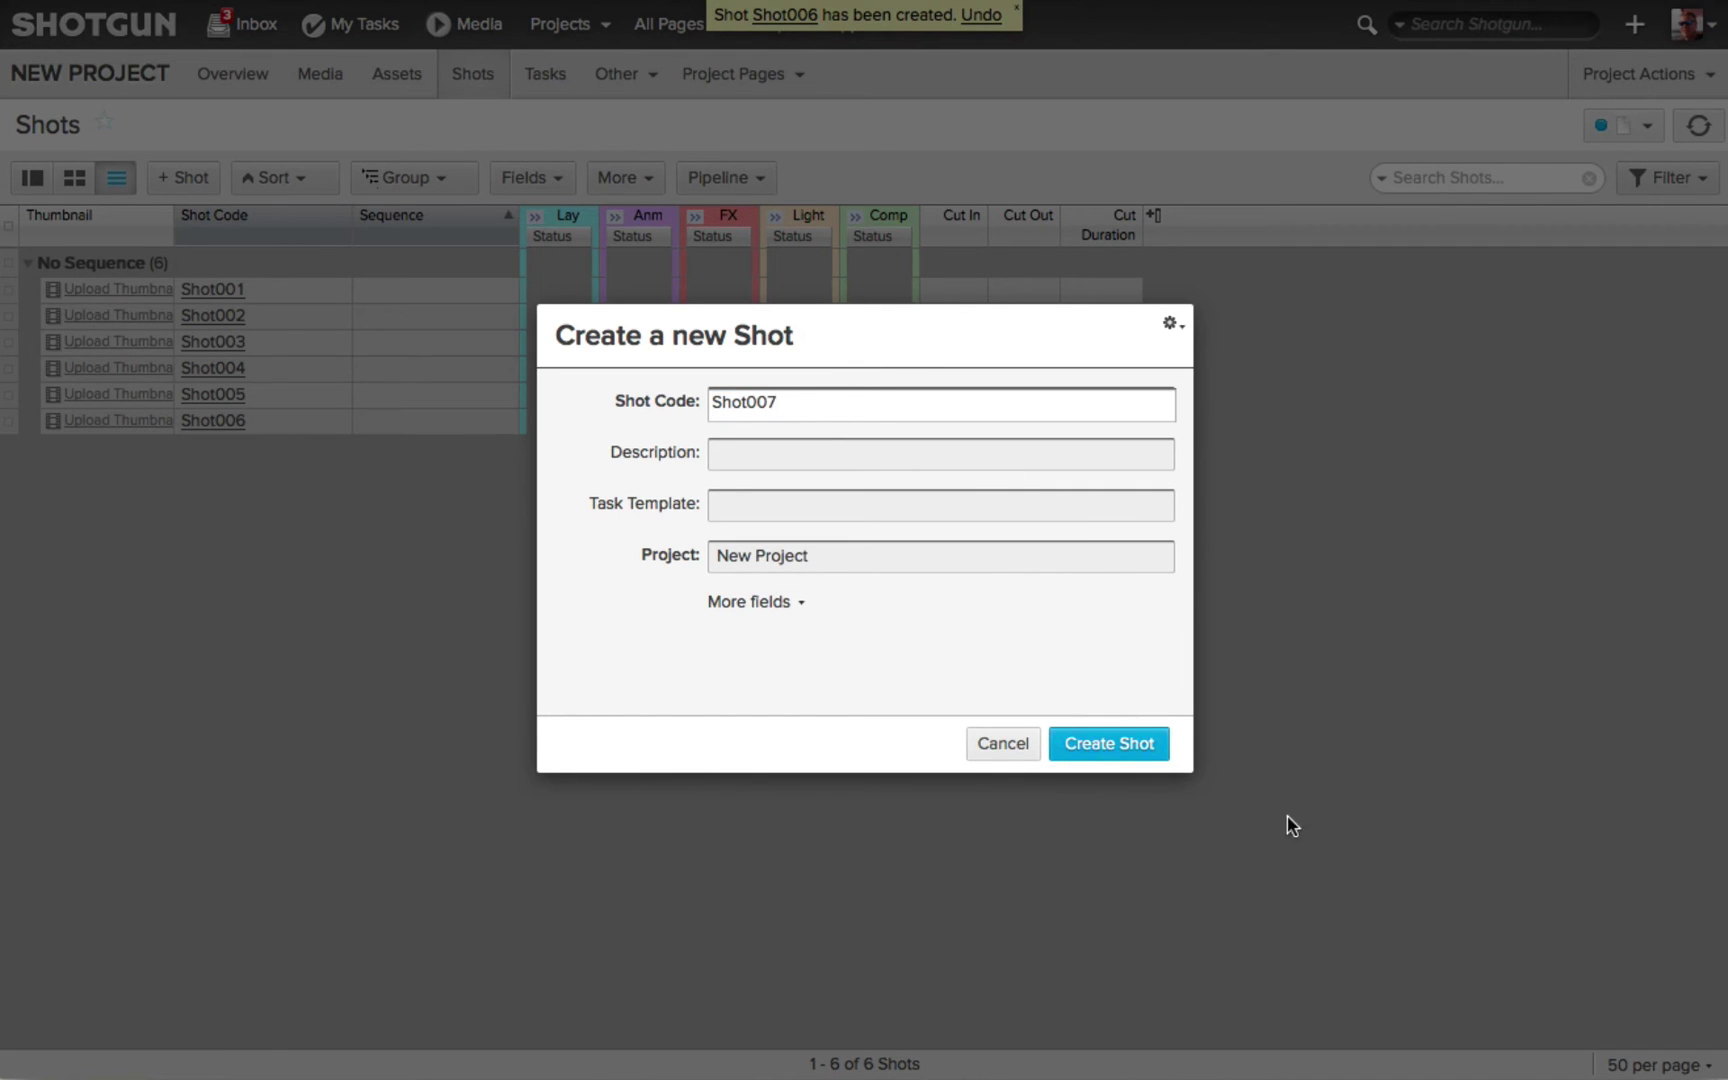
shift+click(1013, 742)
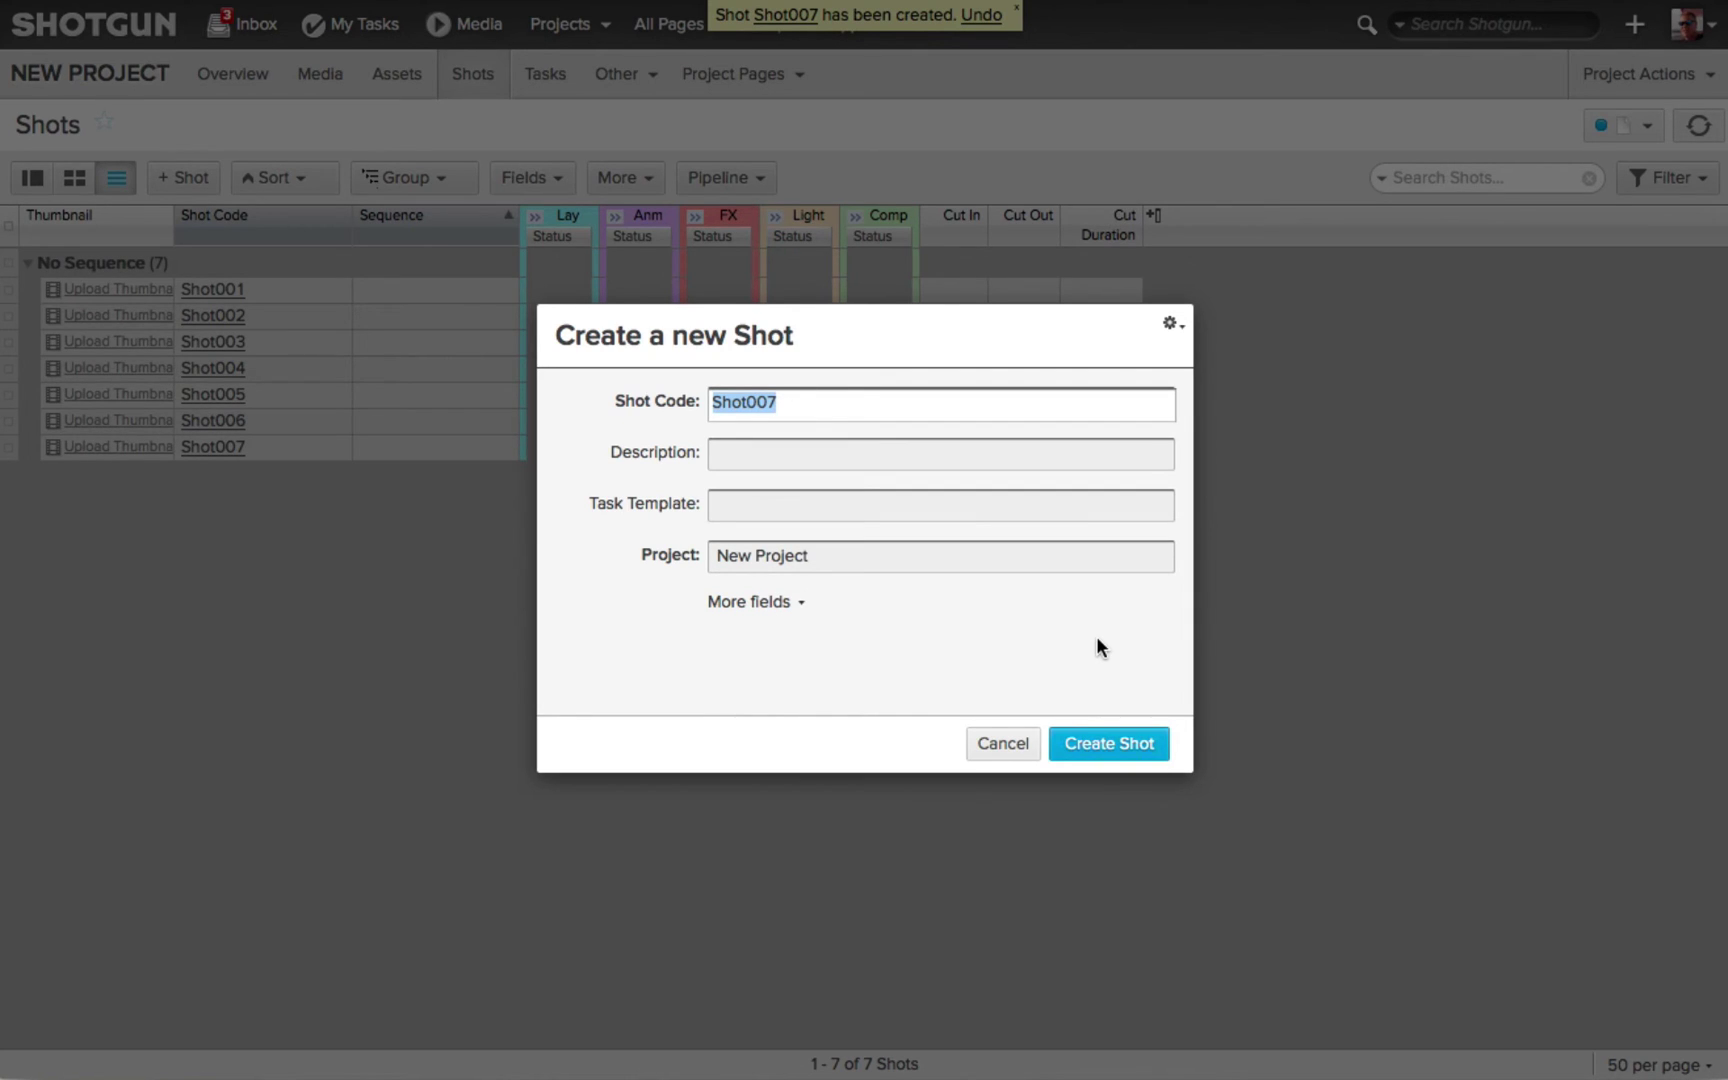
Step: Change the code to 'Shot008' and create it with Shift for Create Shot and Reset Form
click(852, 401)
key(BackSpace)
text(8)
key(shift)
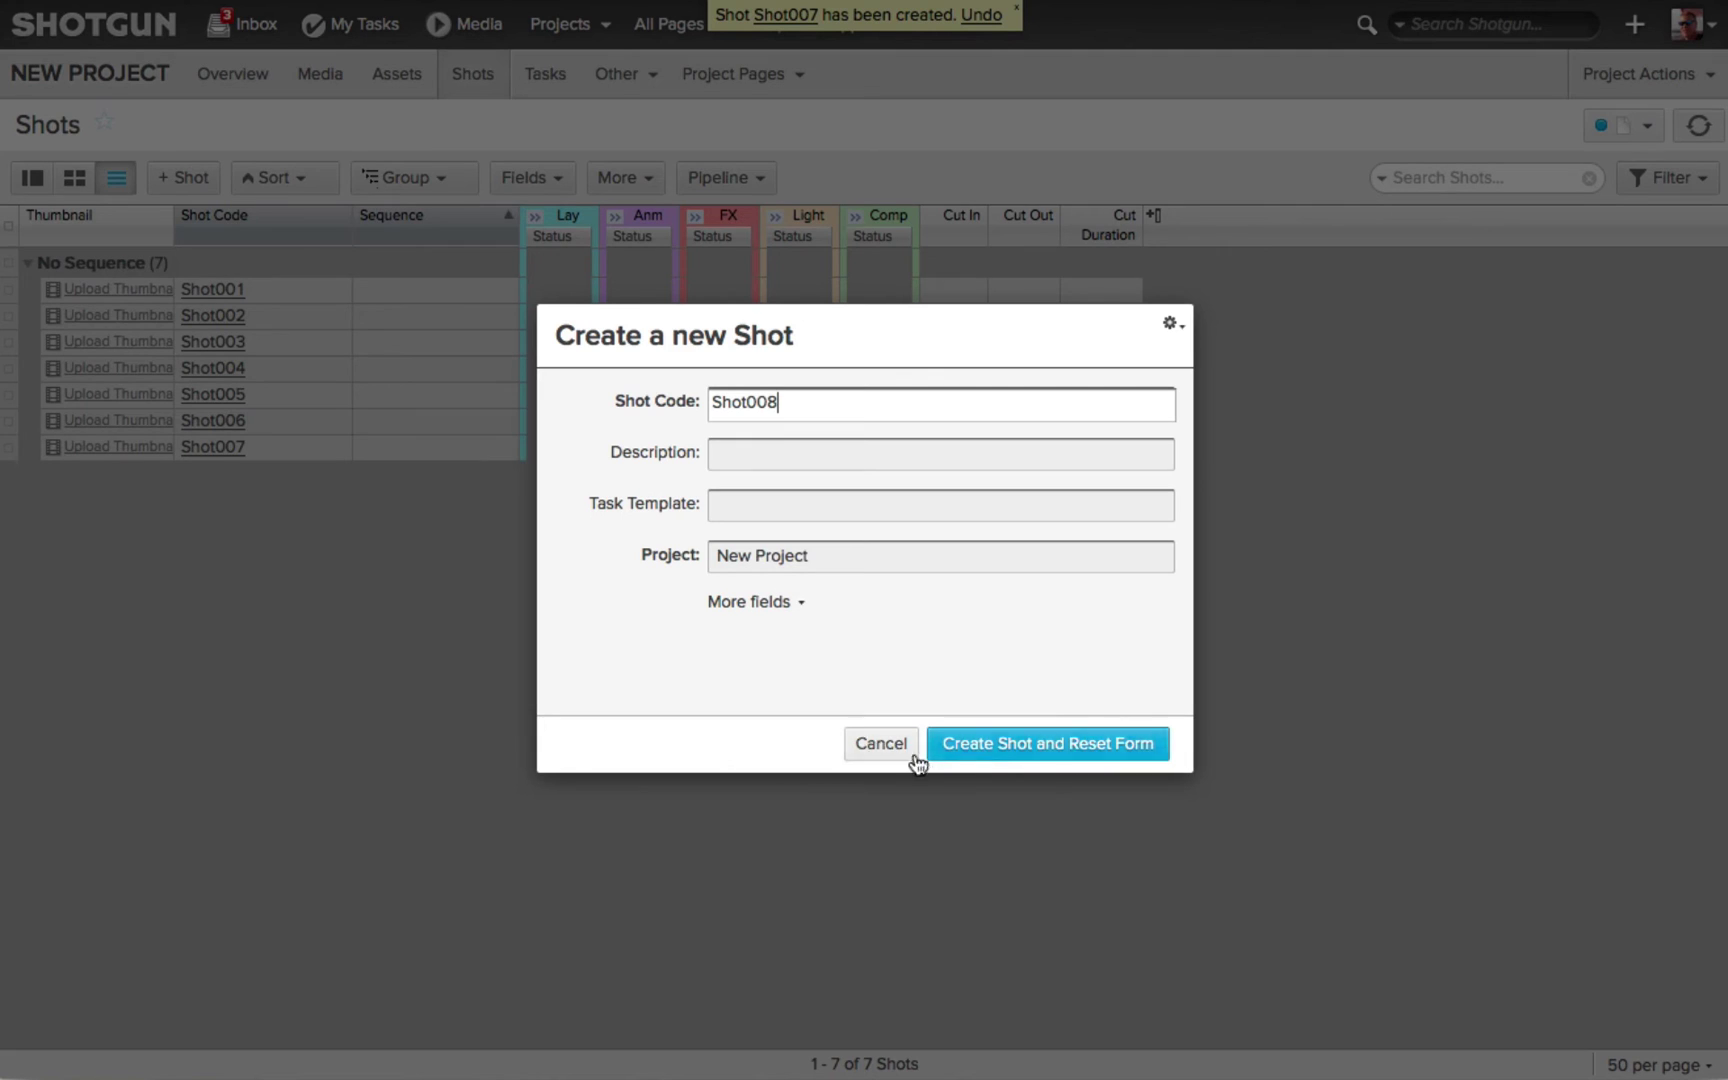
shift+click(1034, 752)
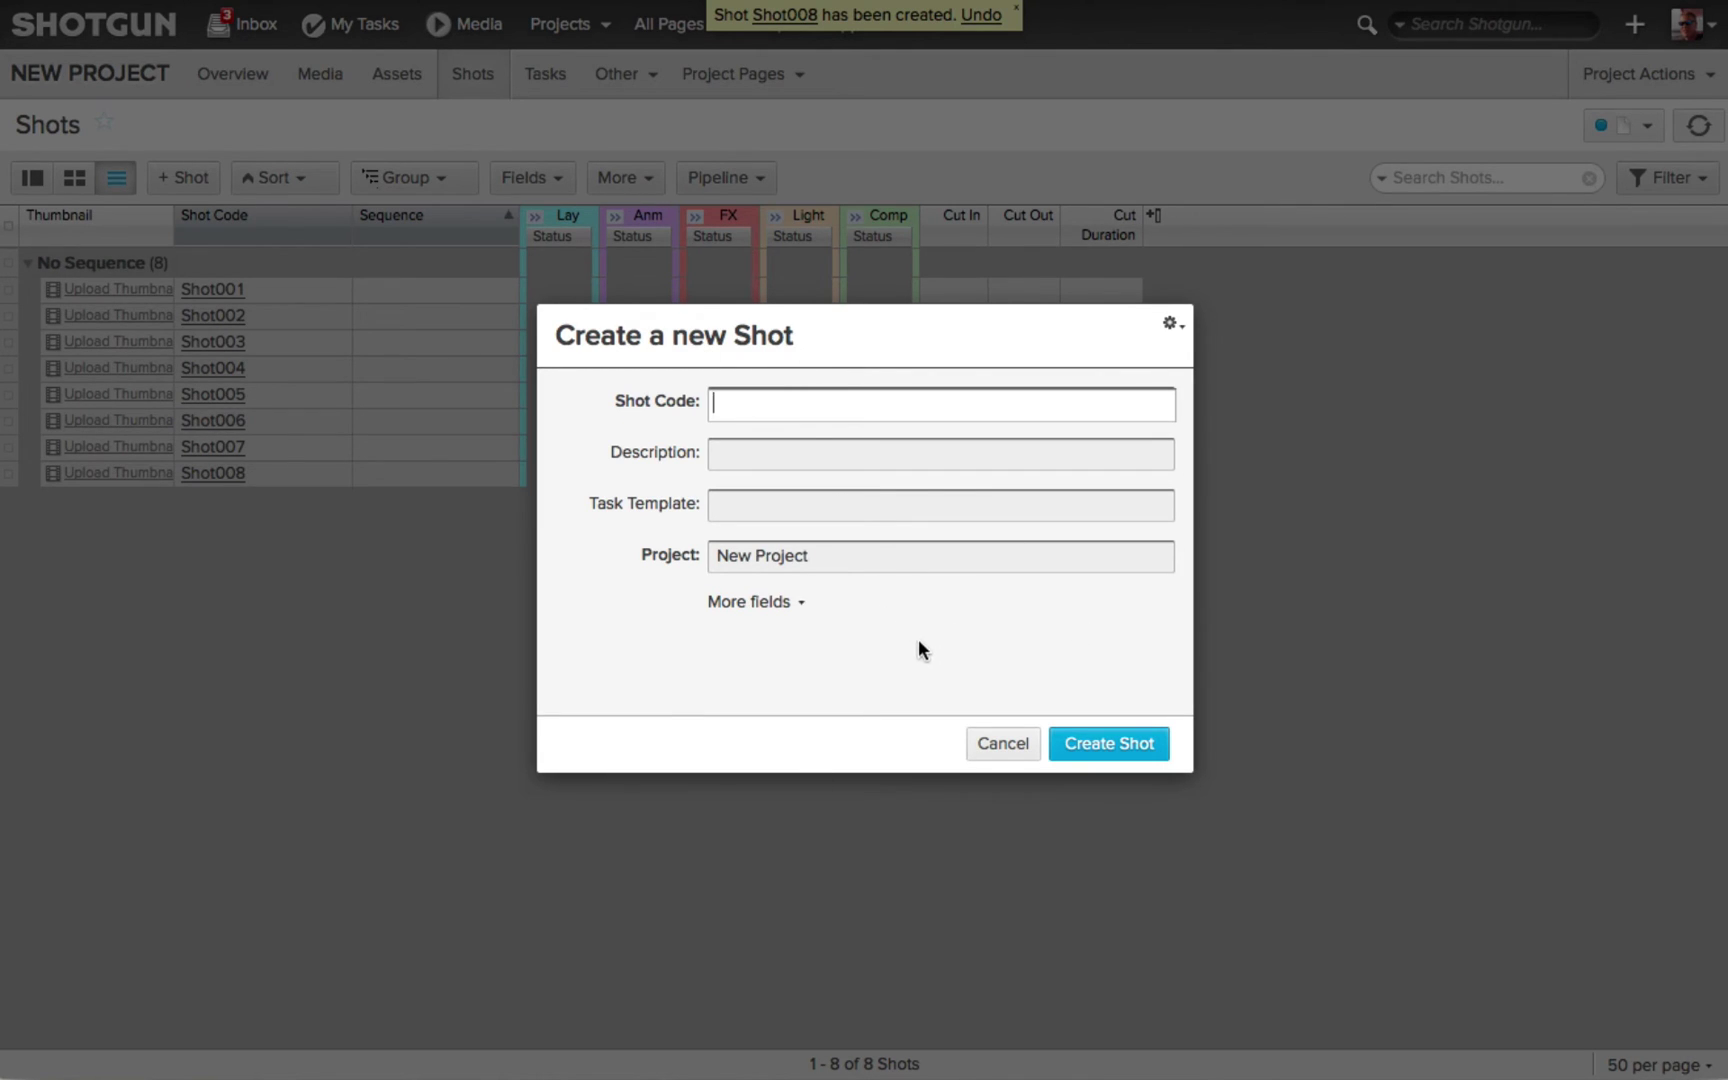
Step: Try Keep Form Values, then Reset Form on Create, previewing the Shift button variant
click(1170, 322)
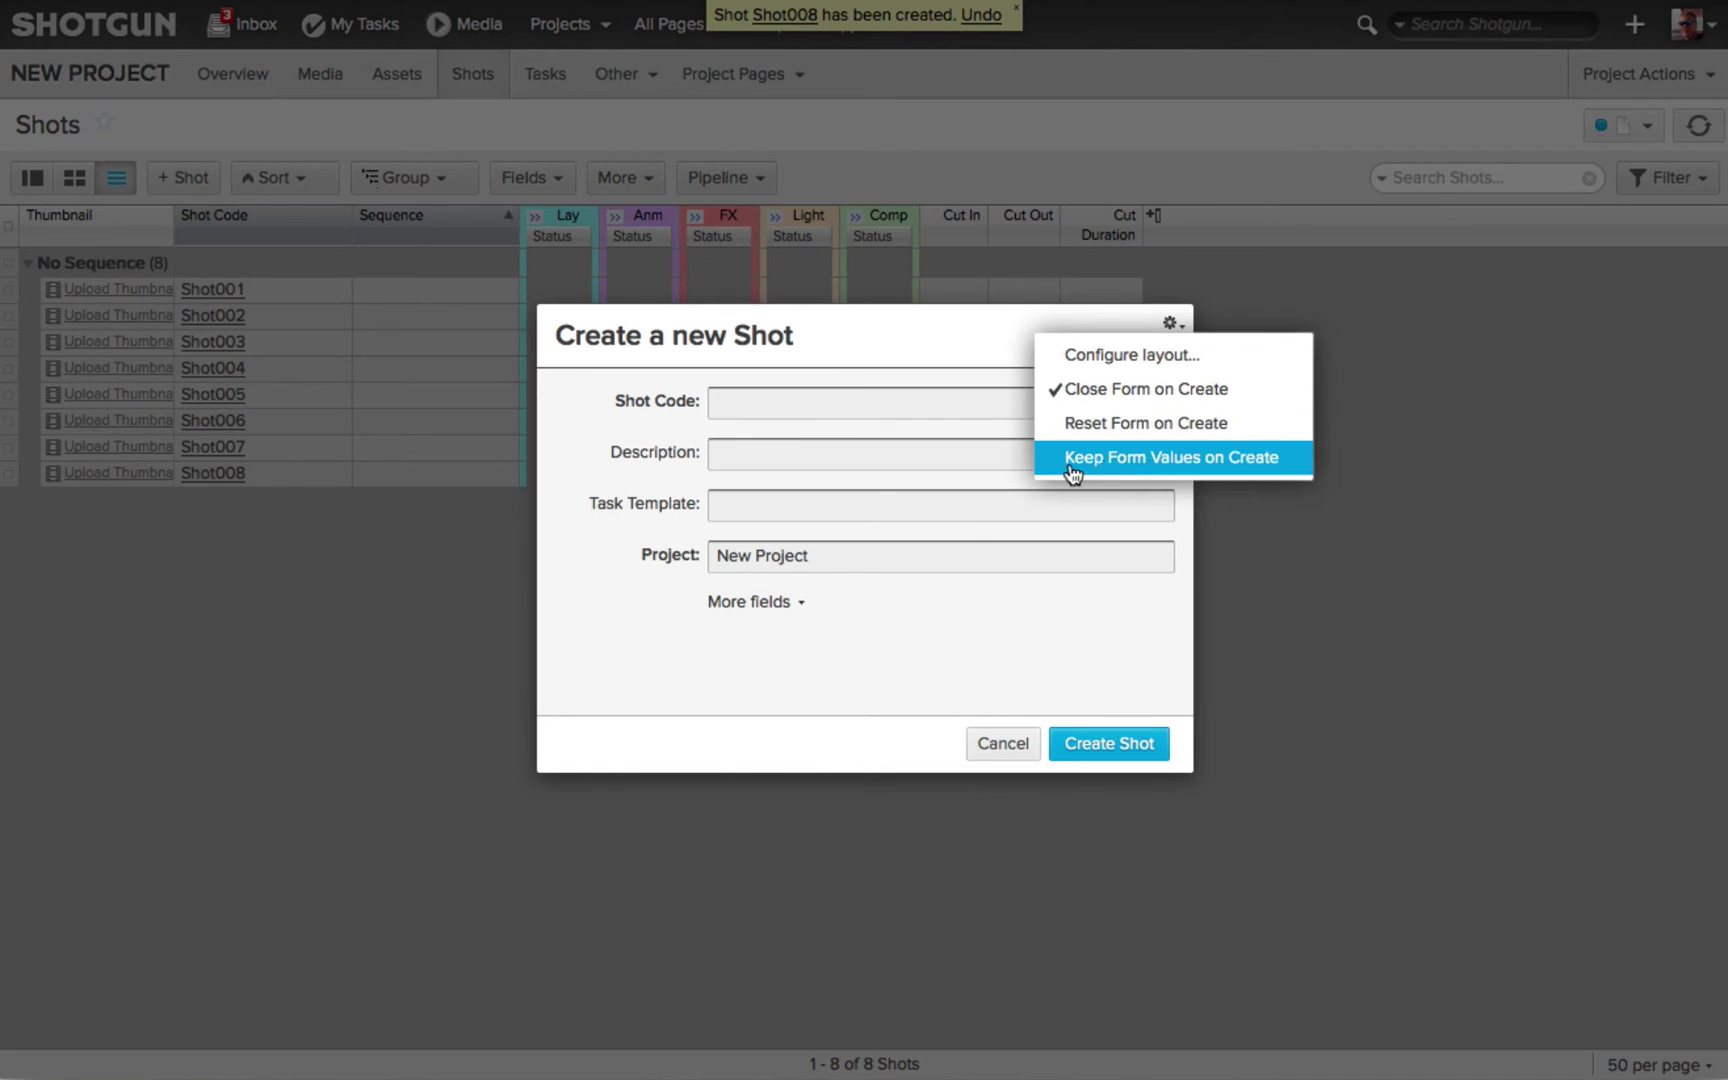
click(1202, 460)
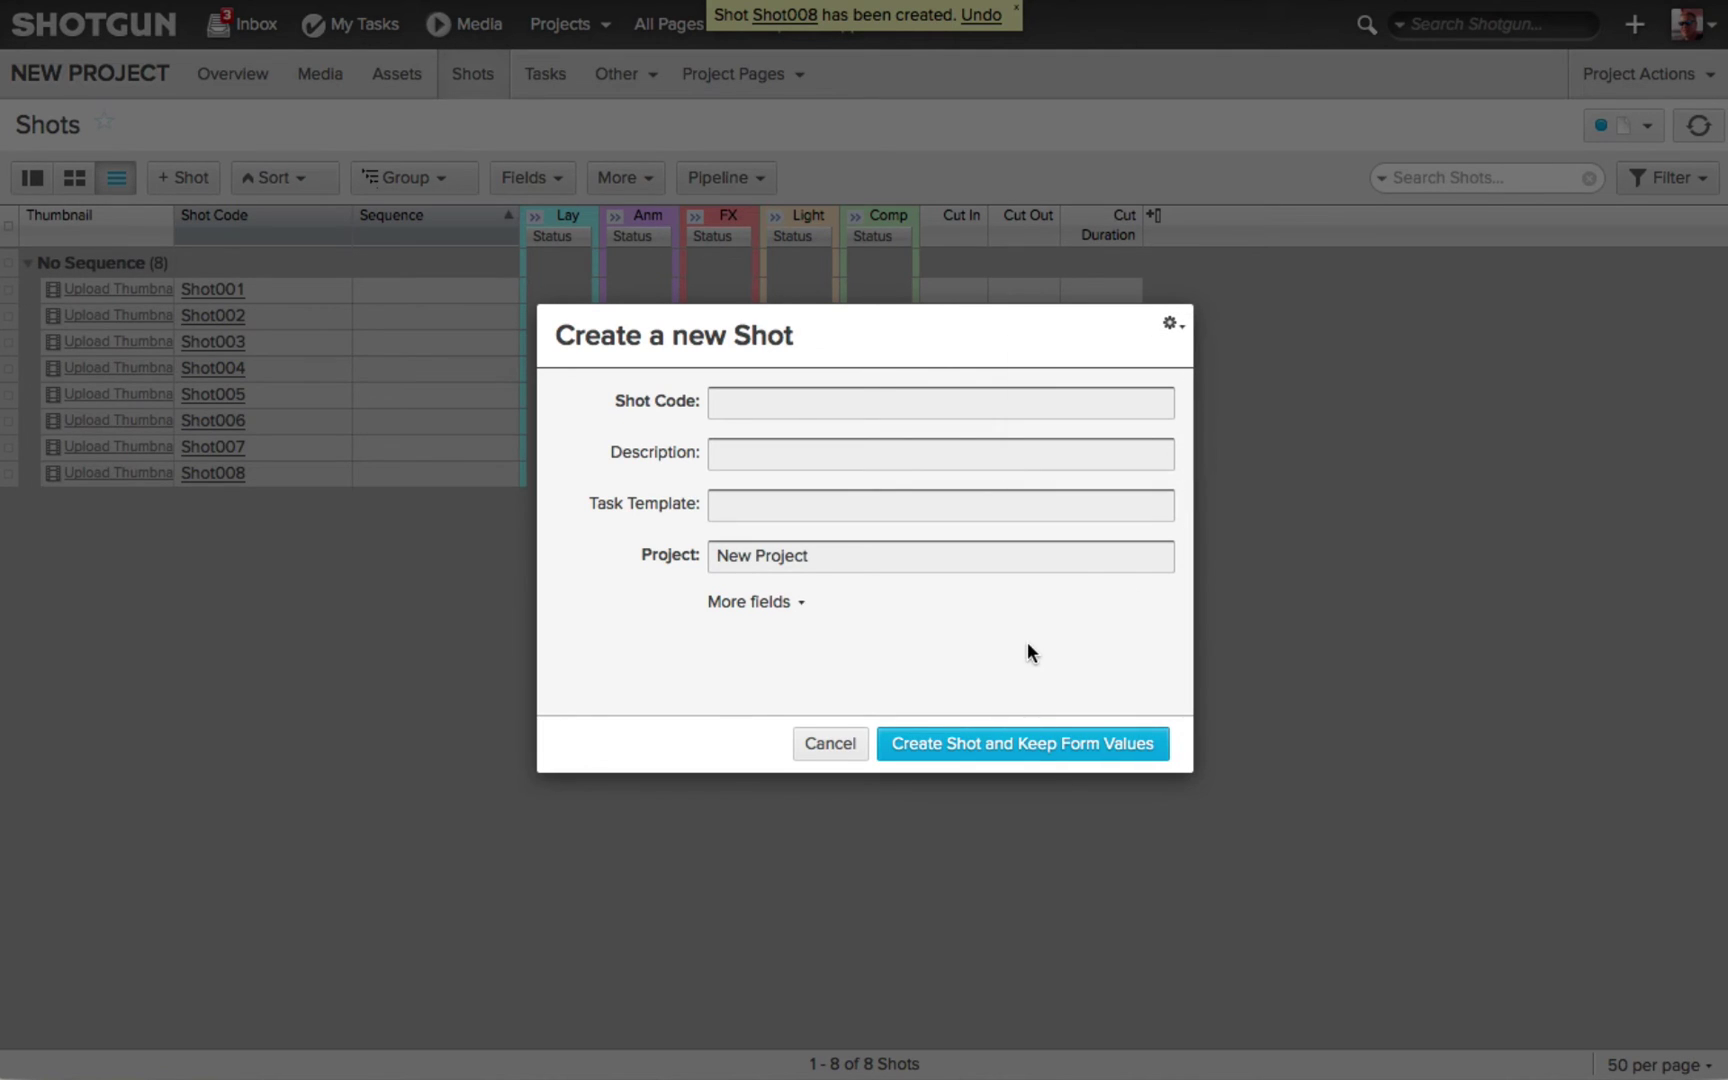
click(1171, 323)
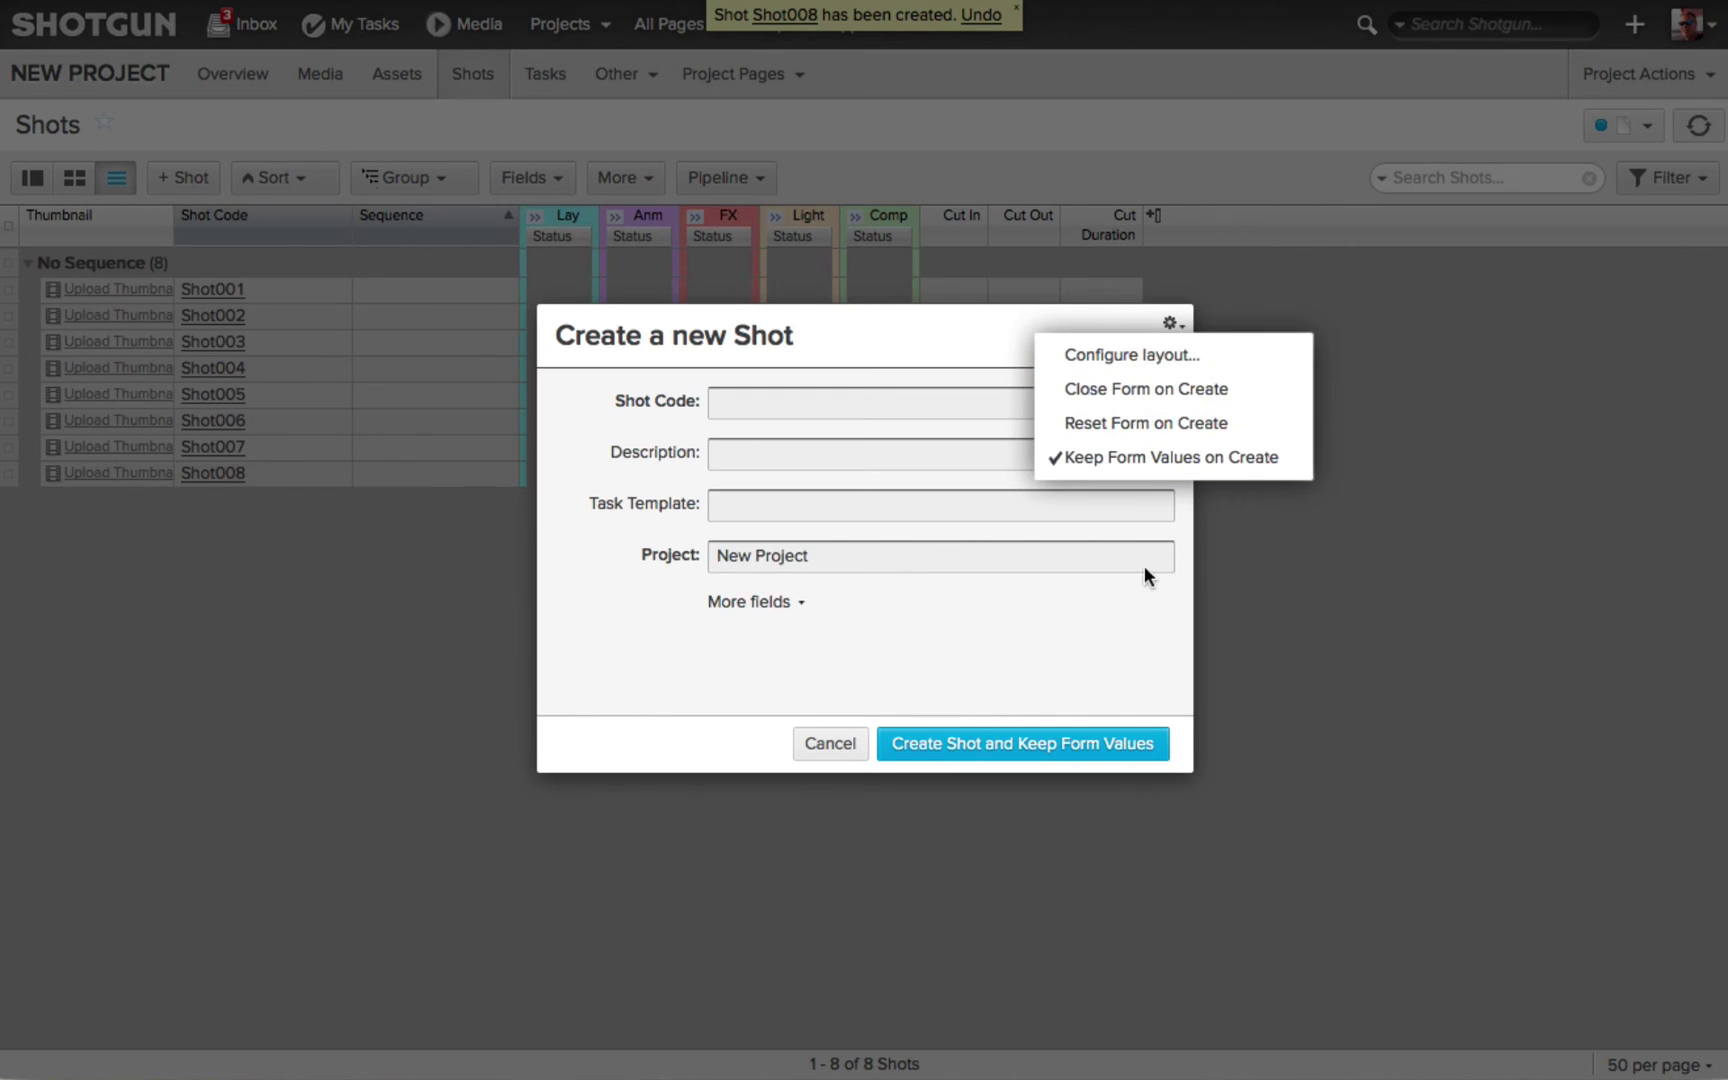
click(1101, 623)
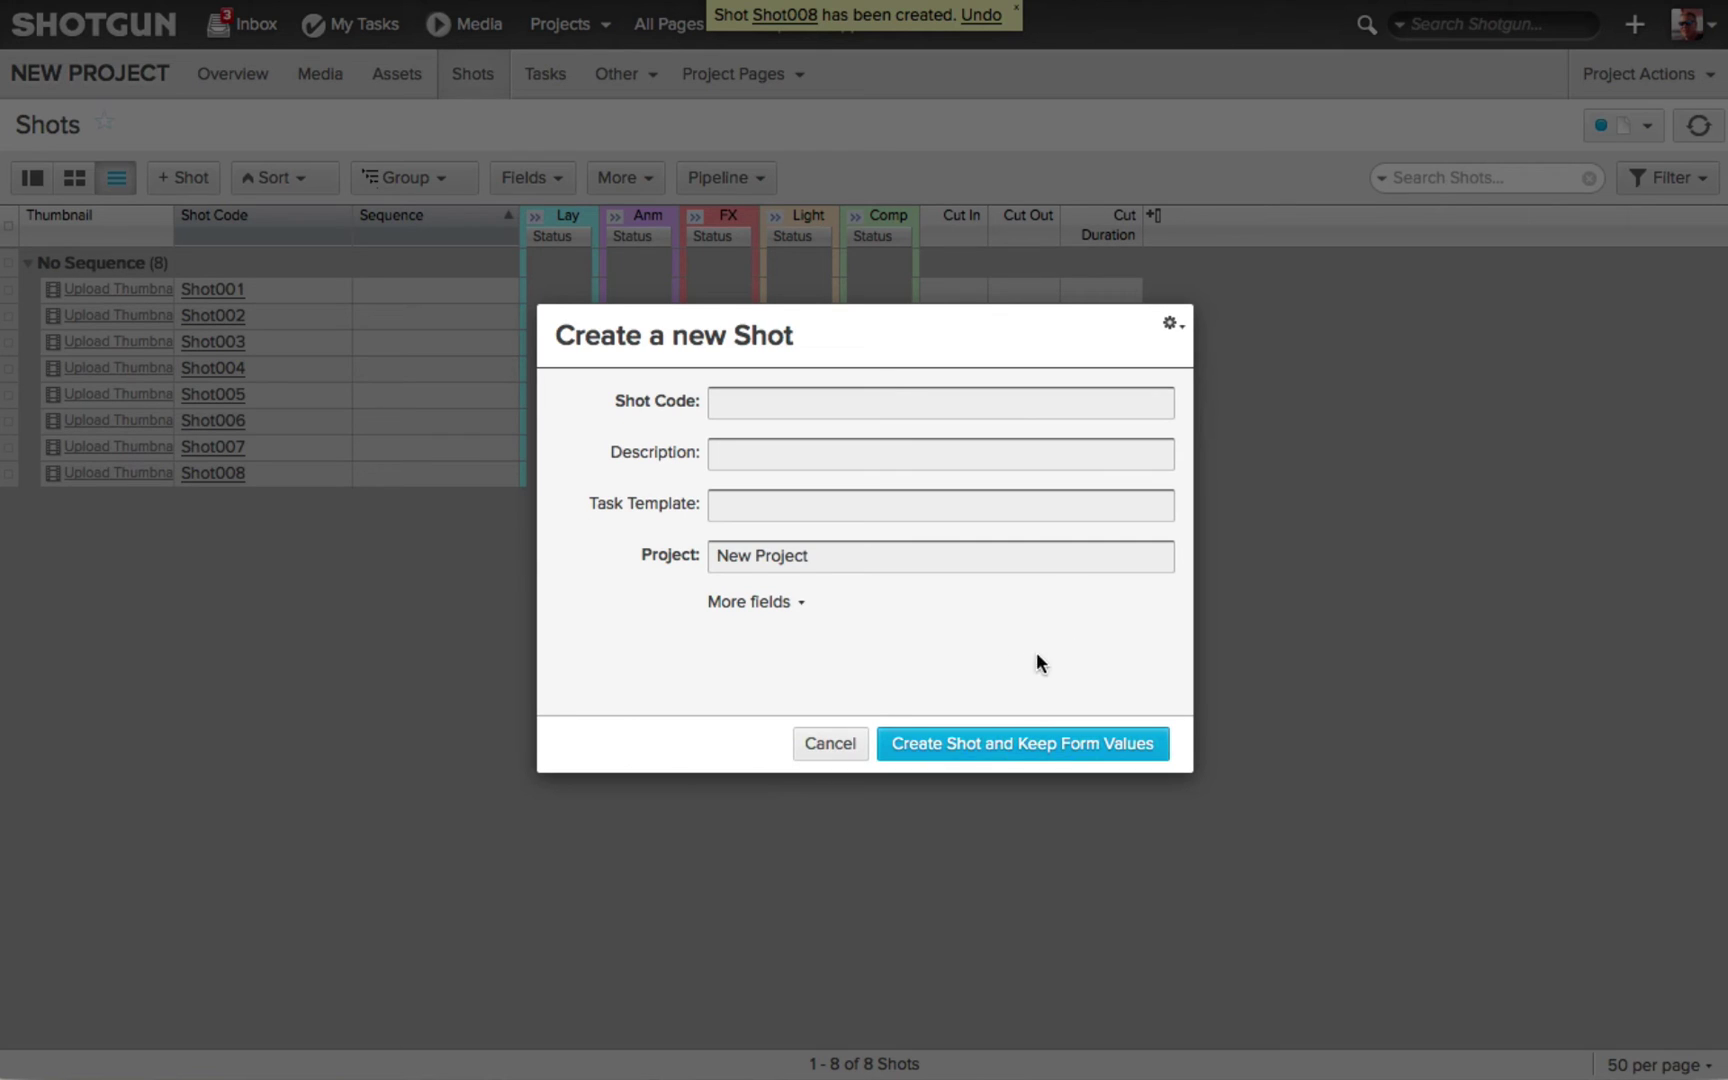
click(1173, 327)
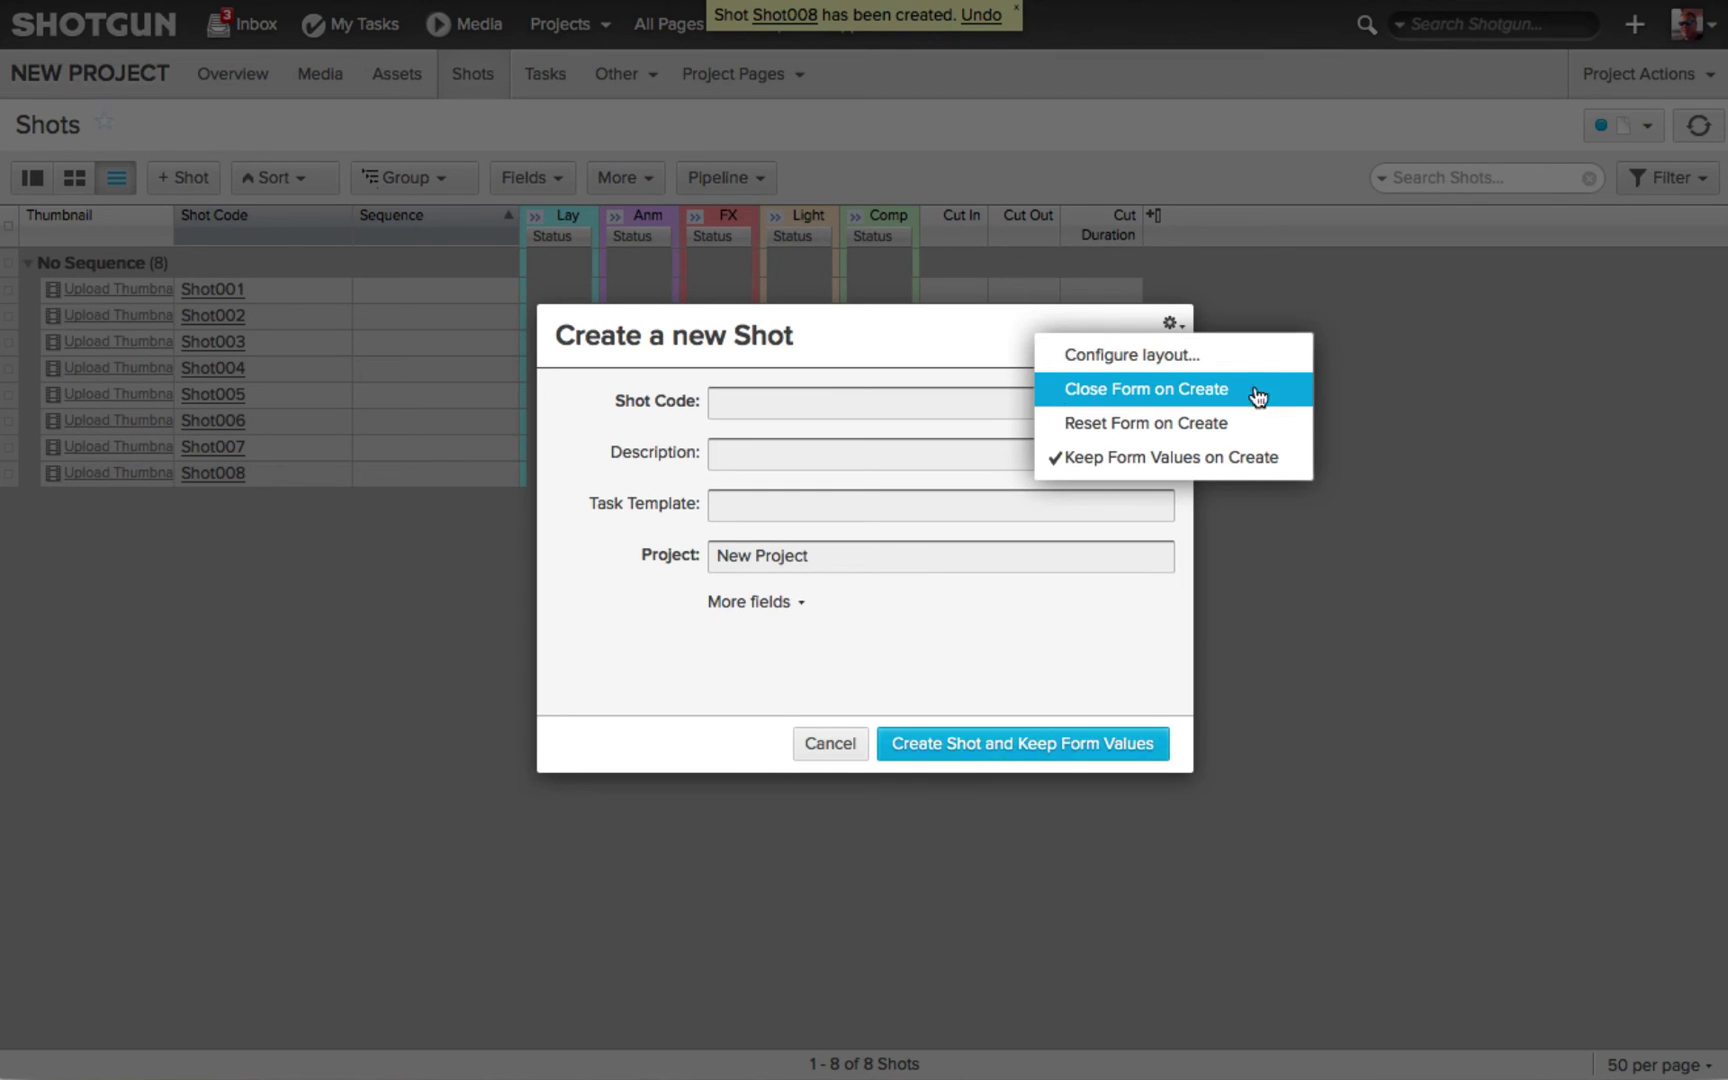
click(1117, 423)
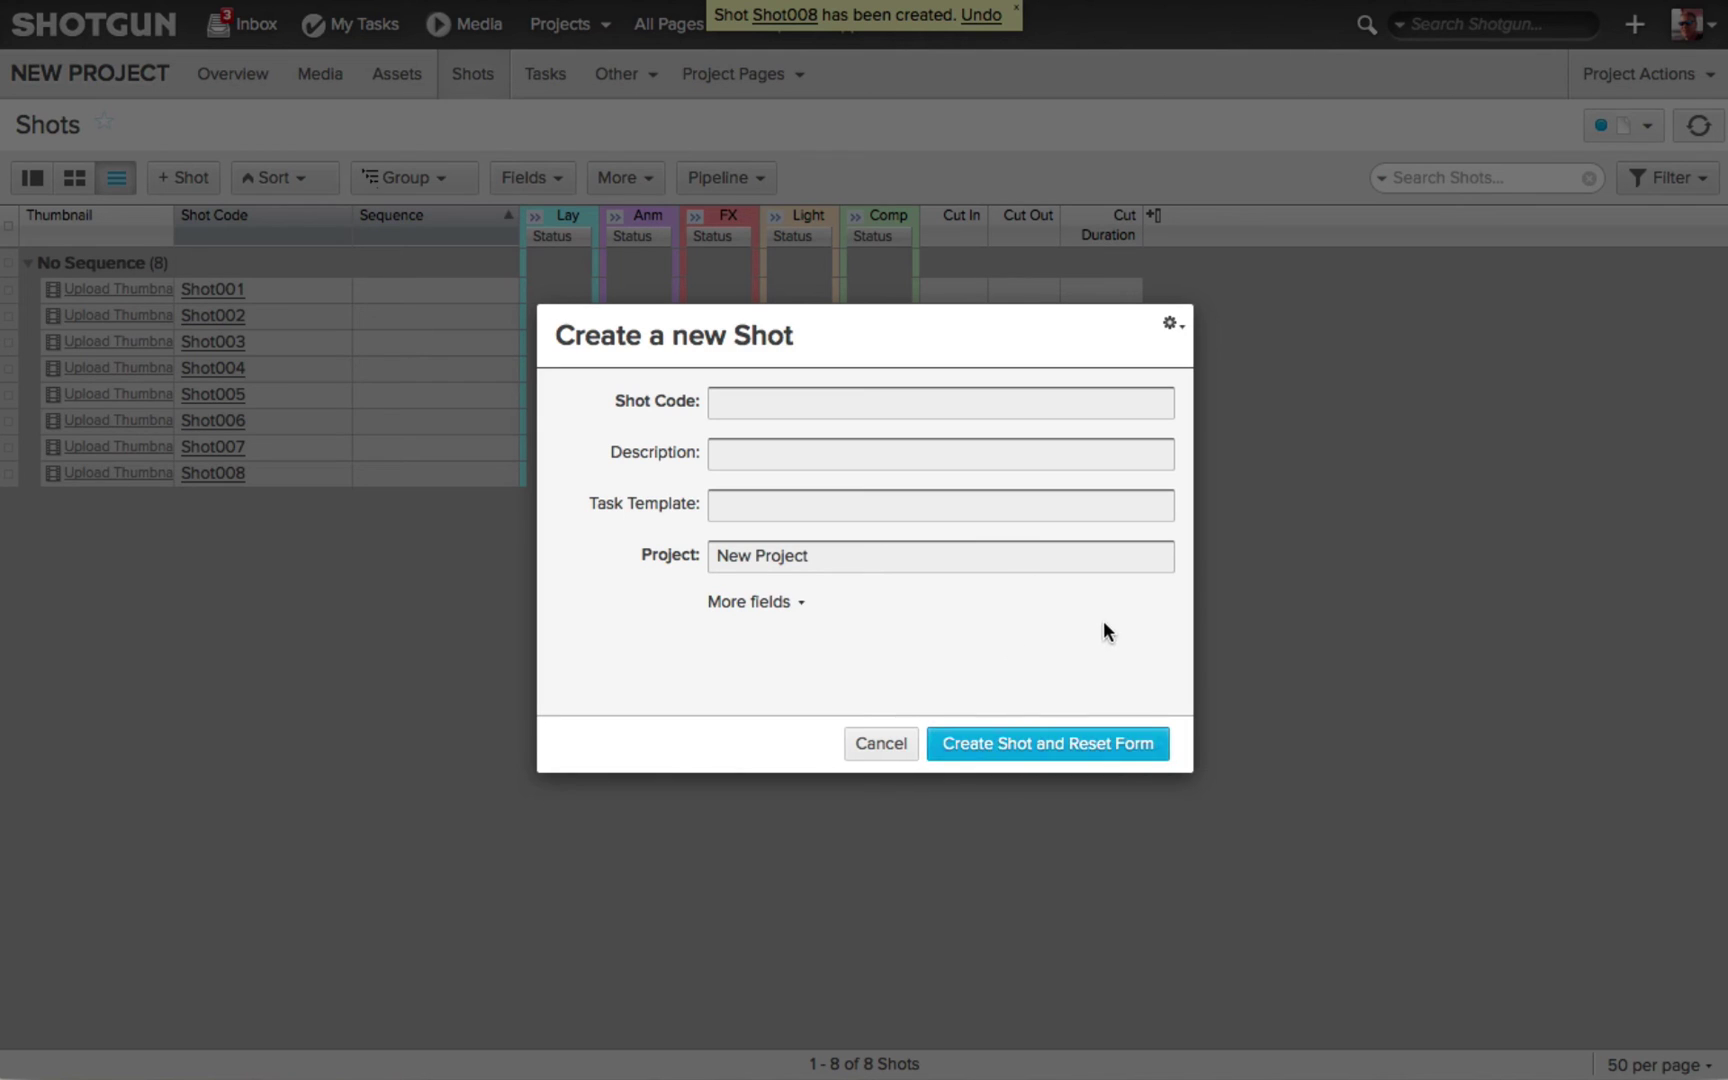
key(shift)
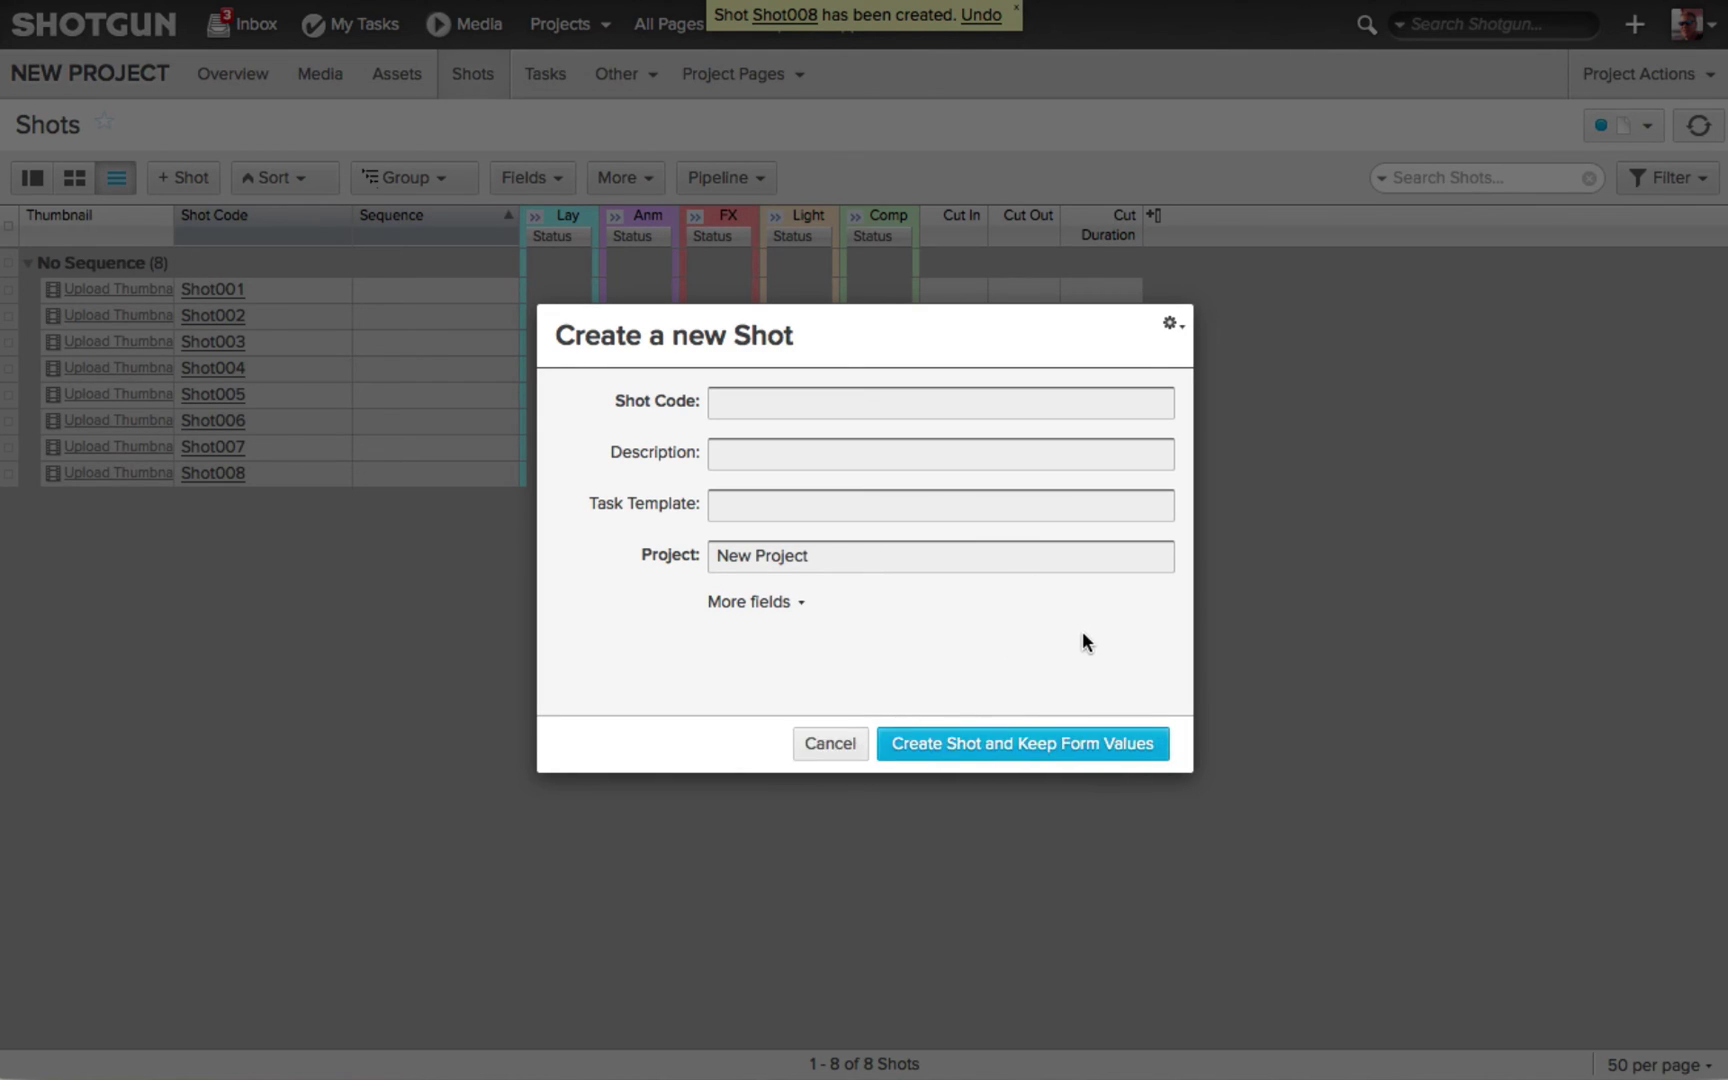
Step: Cycle through Close Form and Reset Form, finishing on Keep Form Values on Create
click(1171, 325)
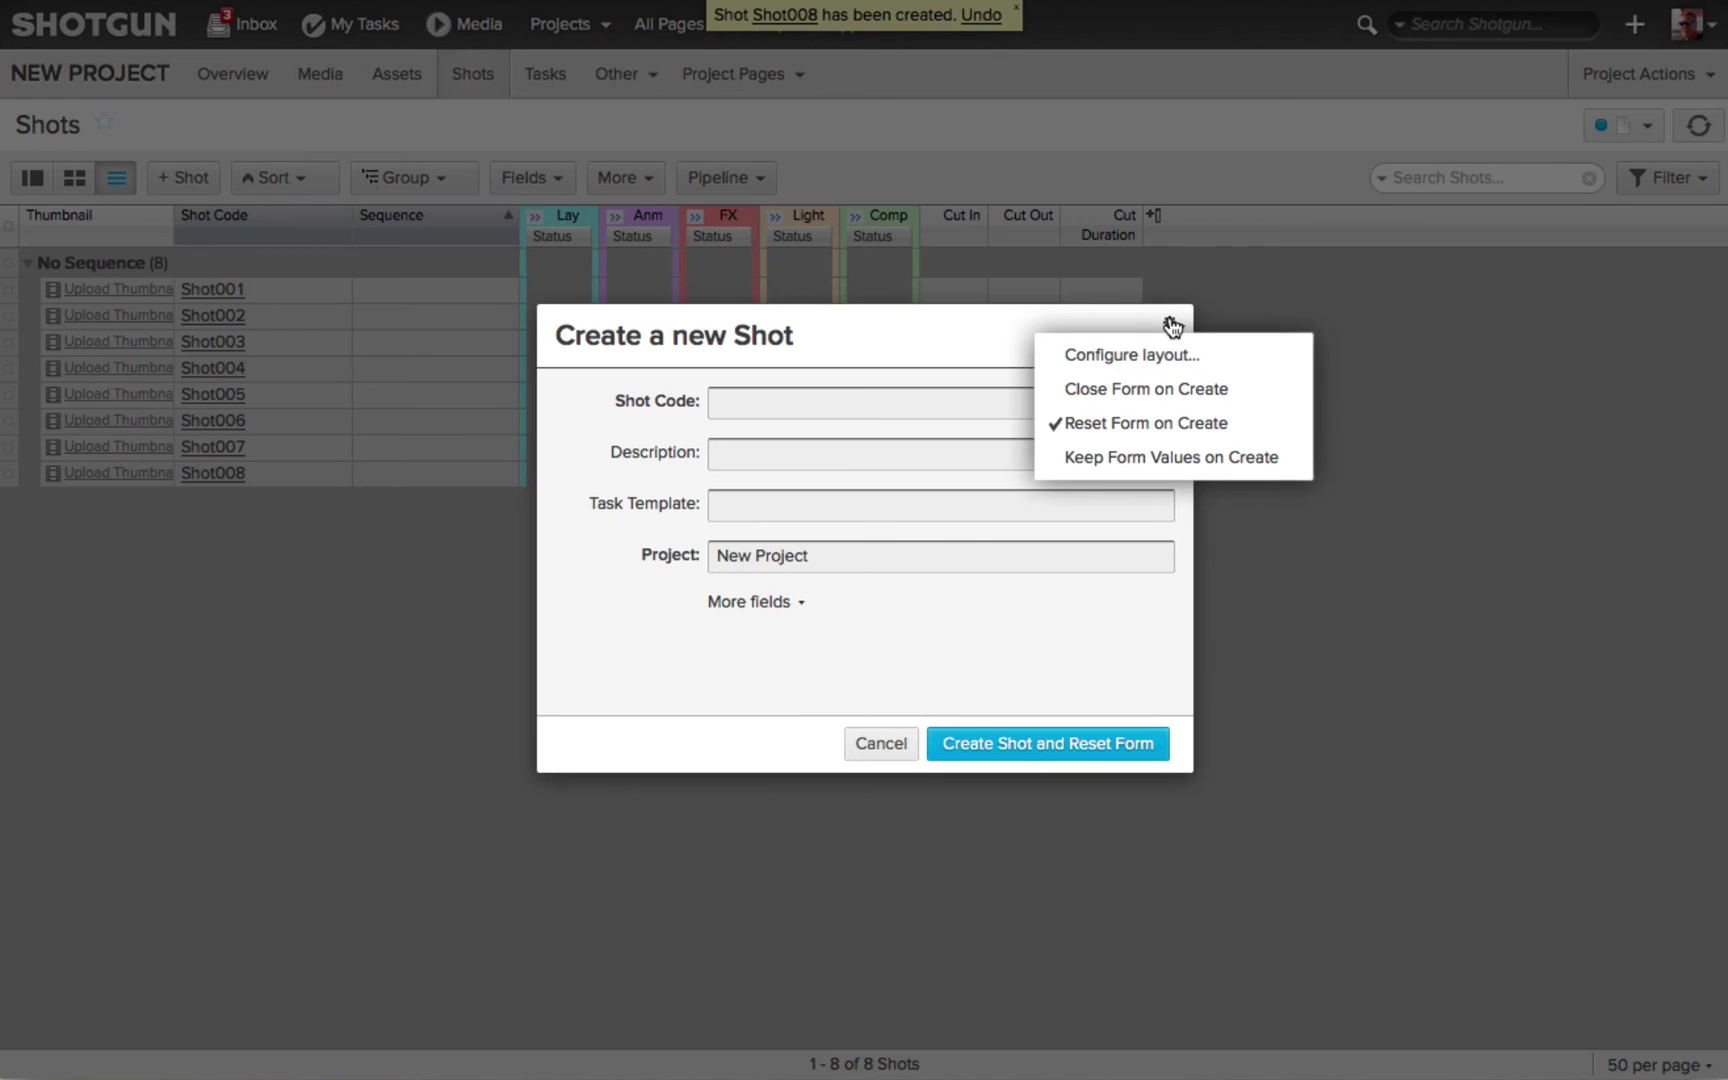
click(1089, 389)
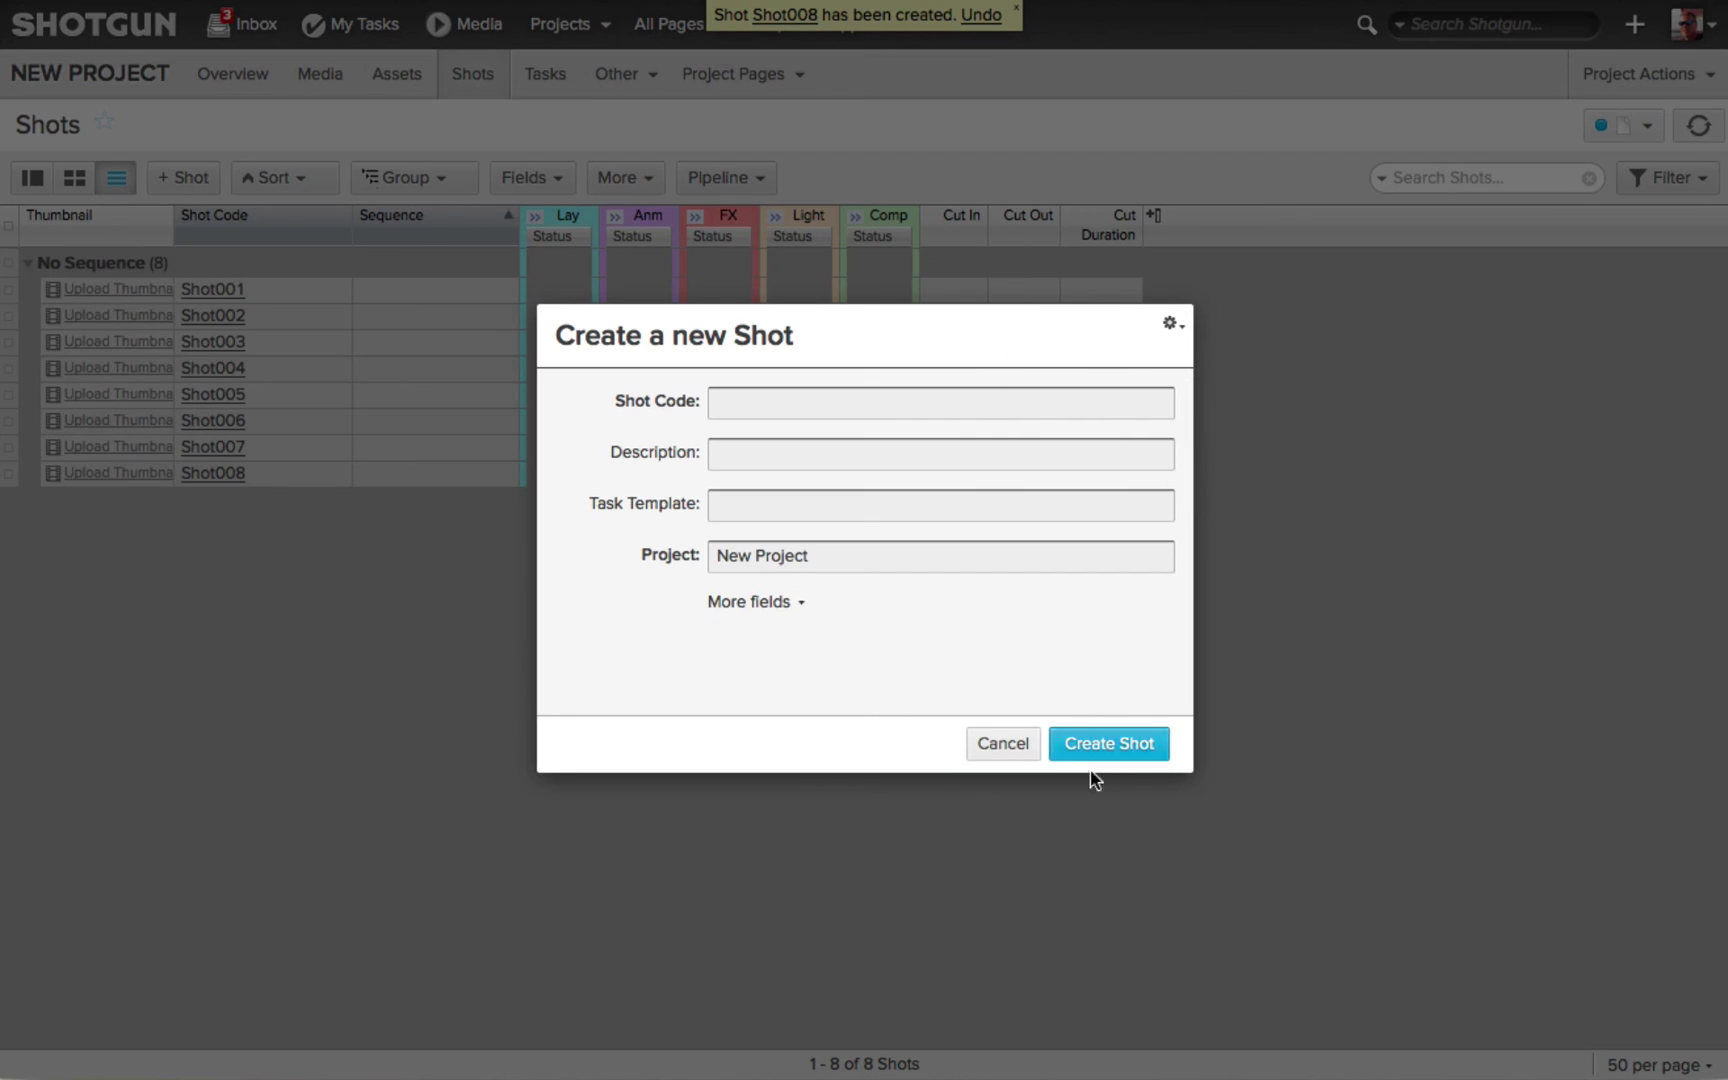
click(1169, 327)
click(1159, 425)
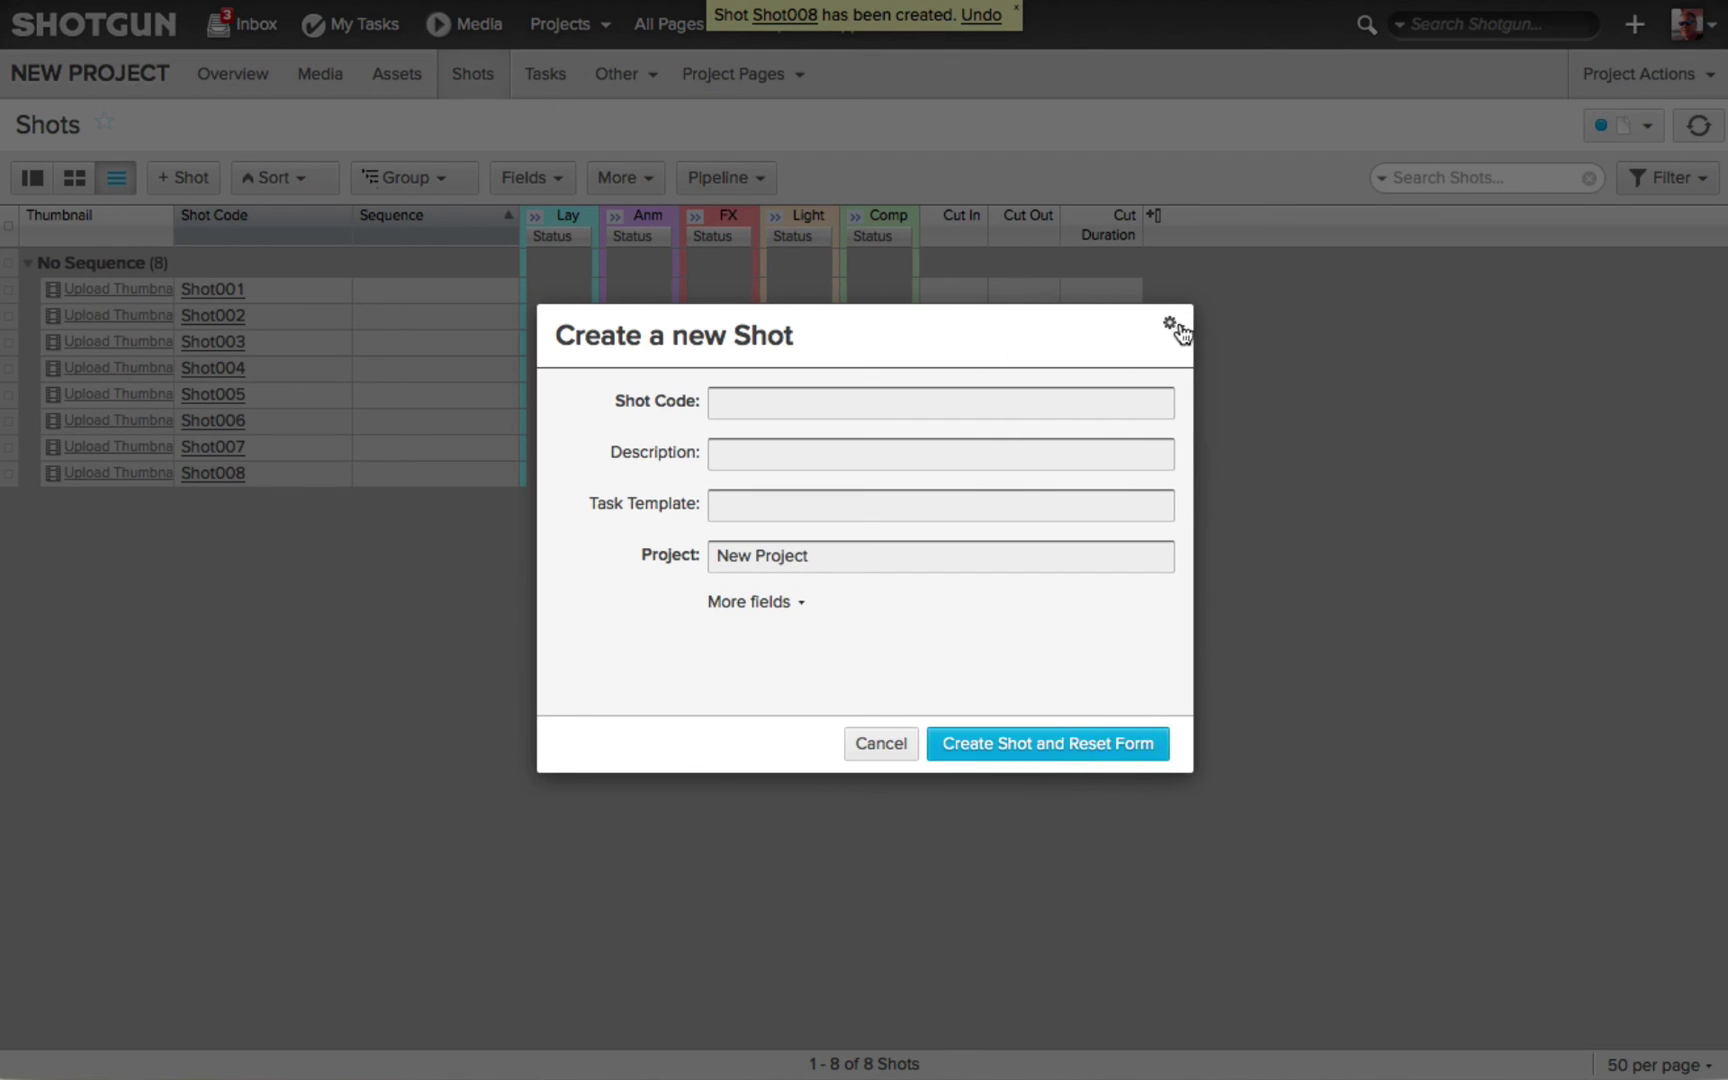
click(1179, 332)
click(1179, 458)
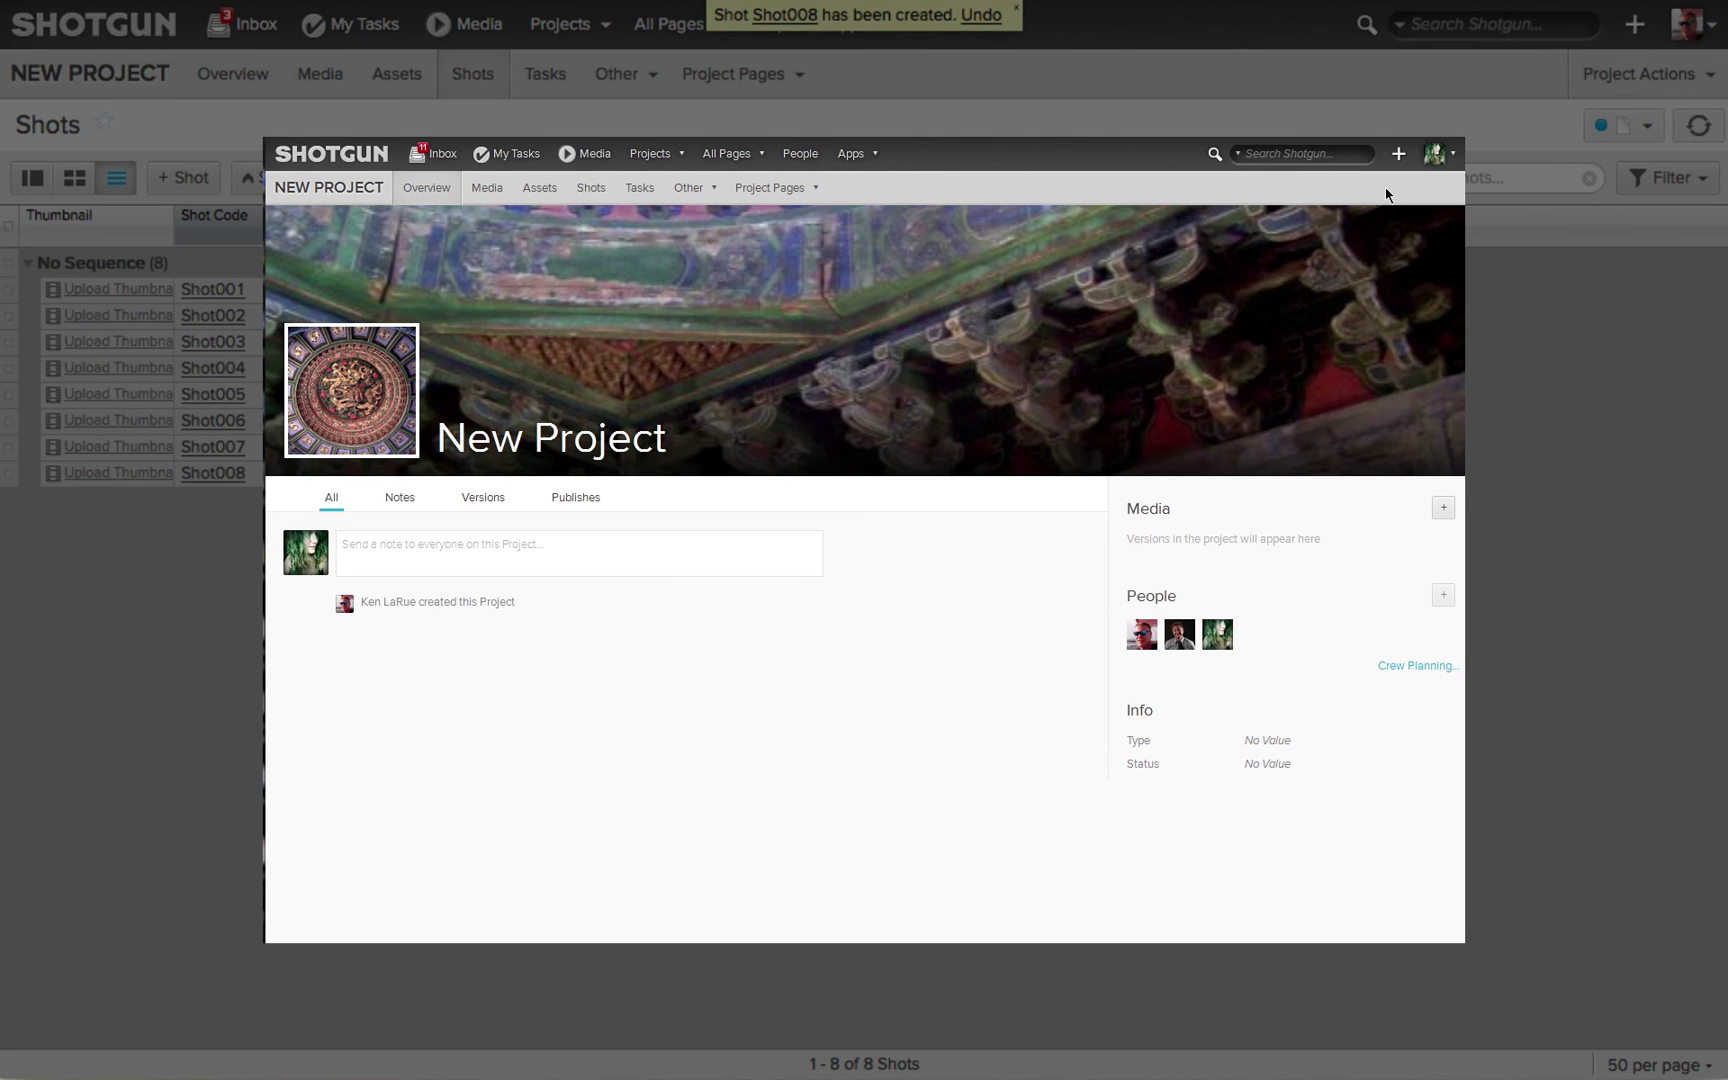
Step: Pick Version from the overview header's + menu to open Create Versions
click(1398, 154)
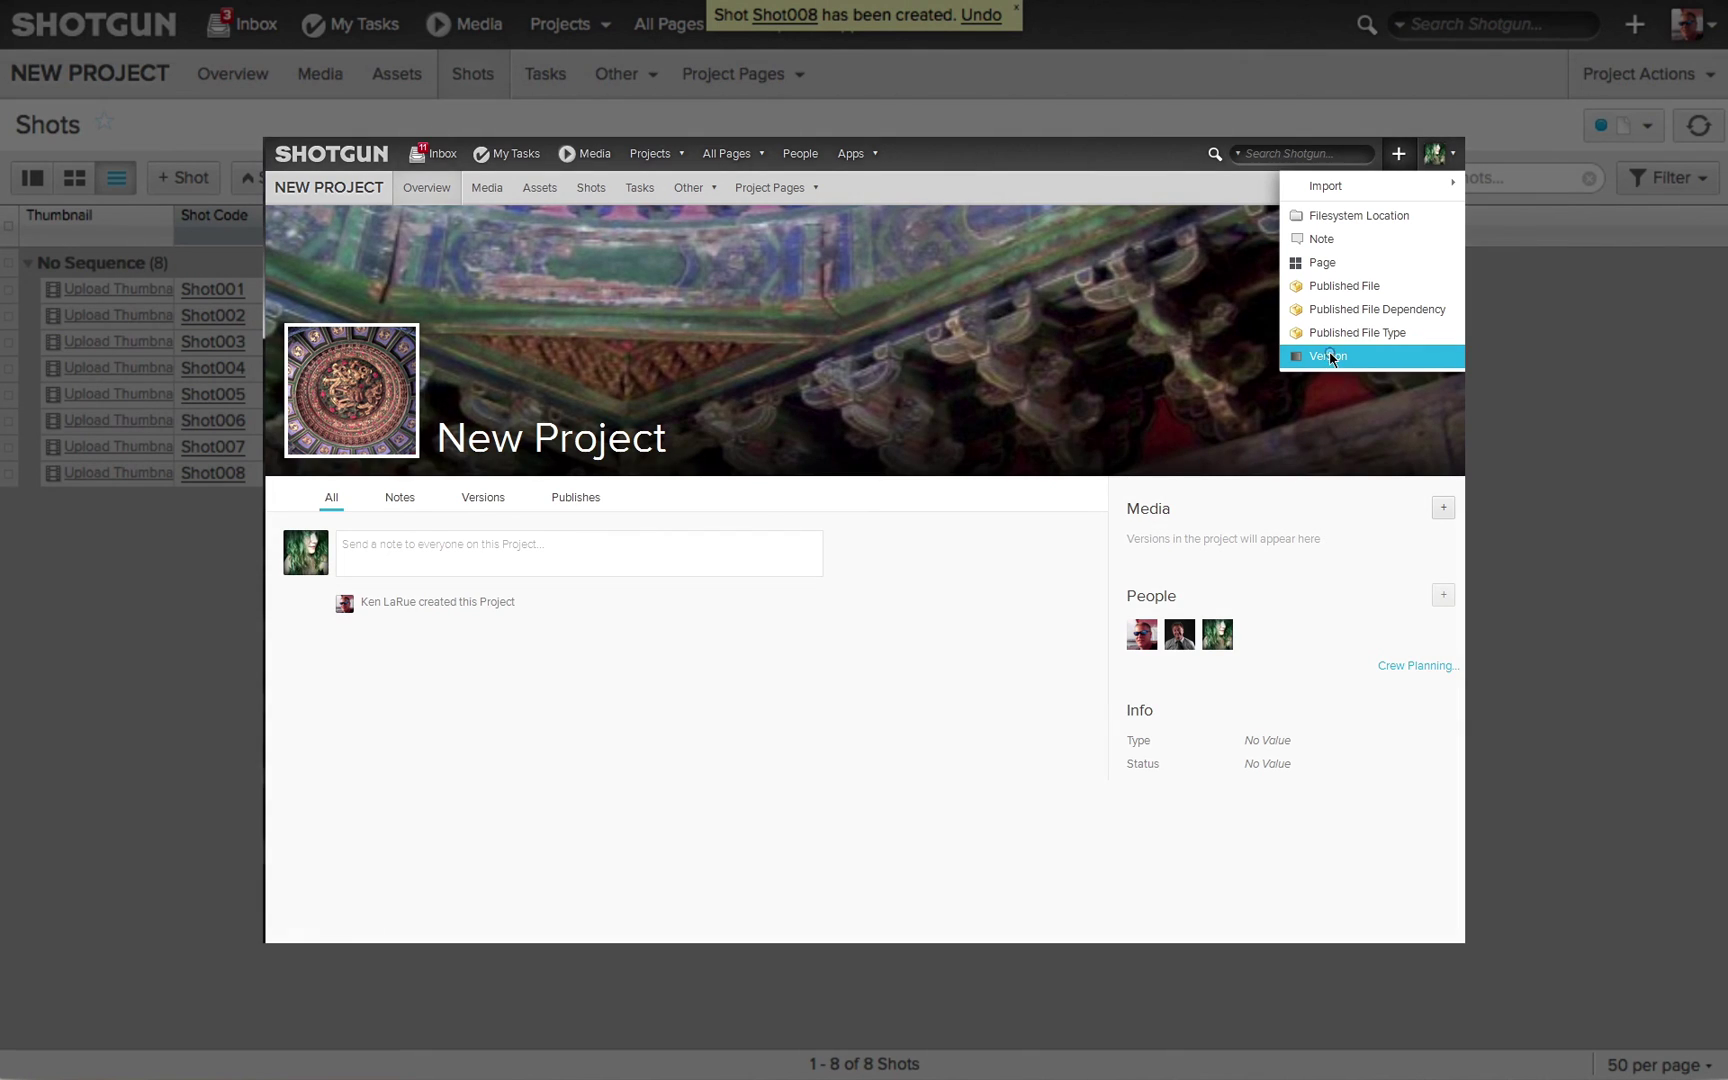
click(1330, 356)
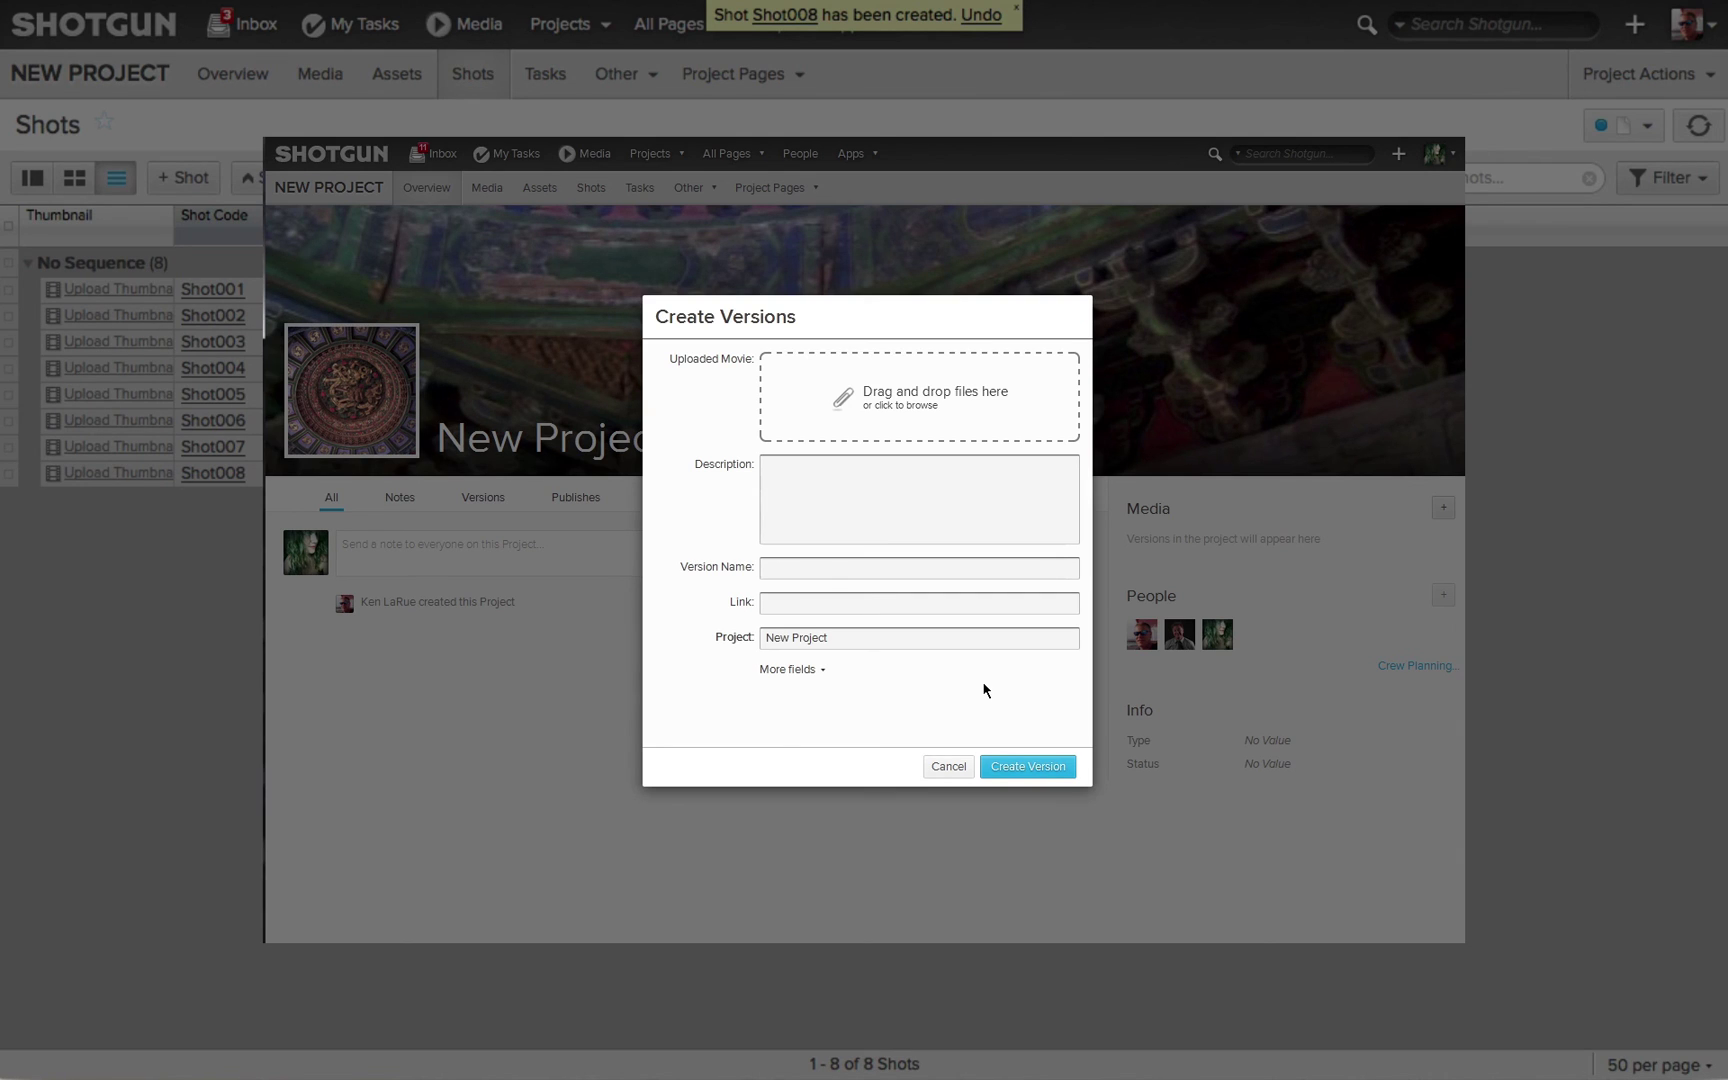
key(alt)
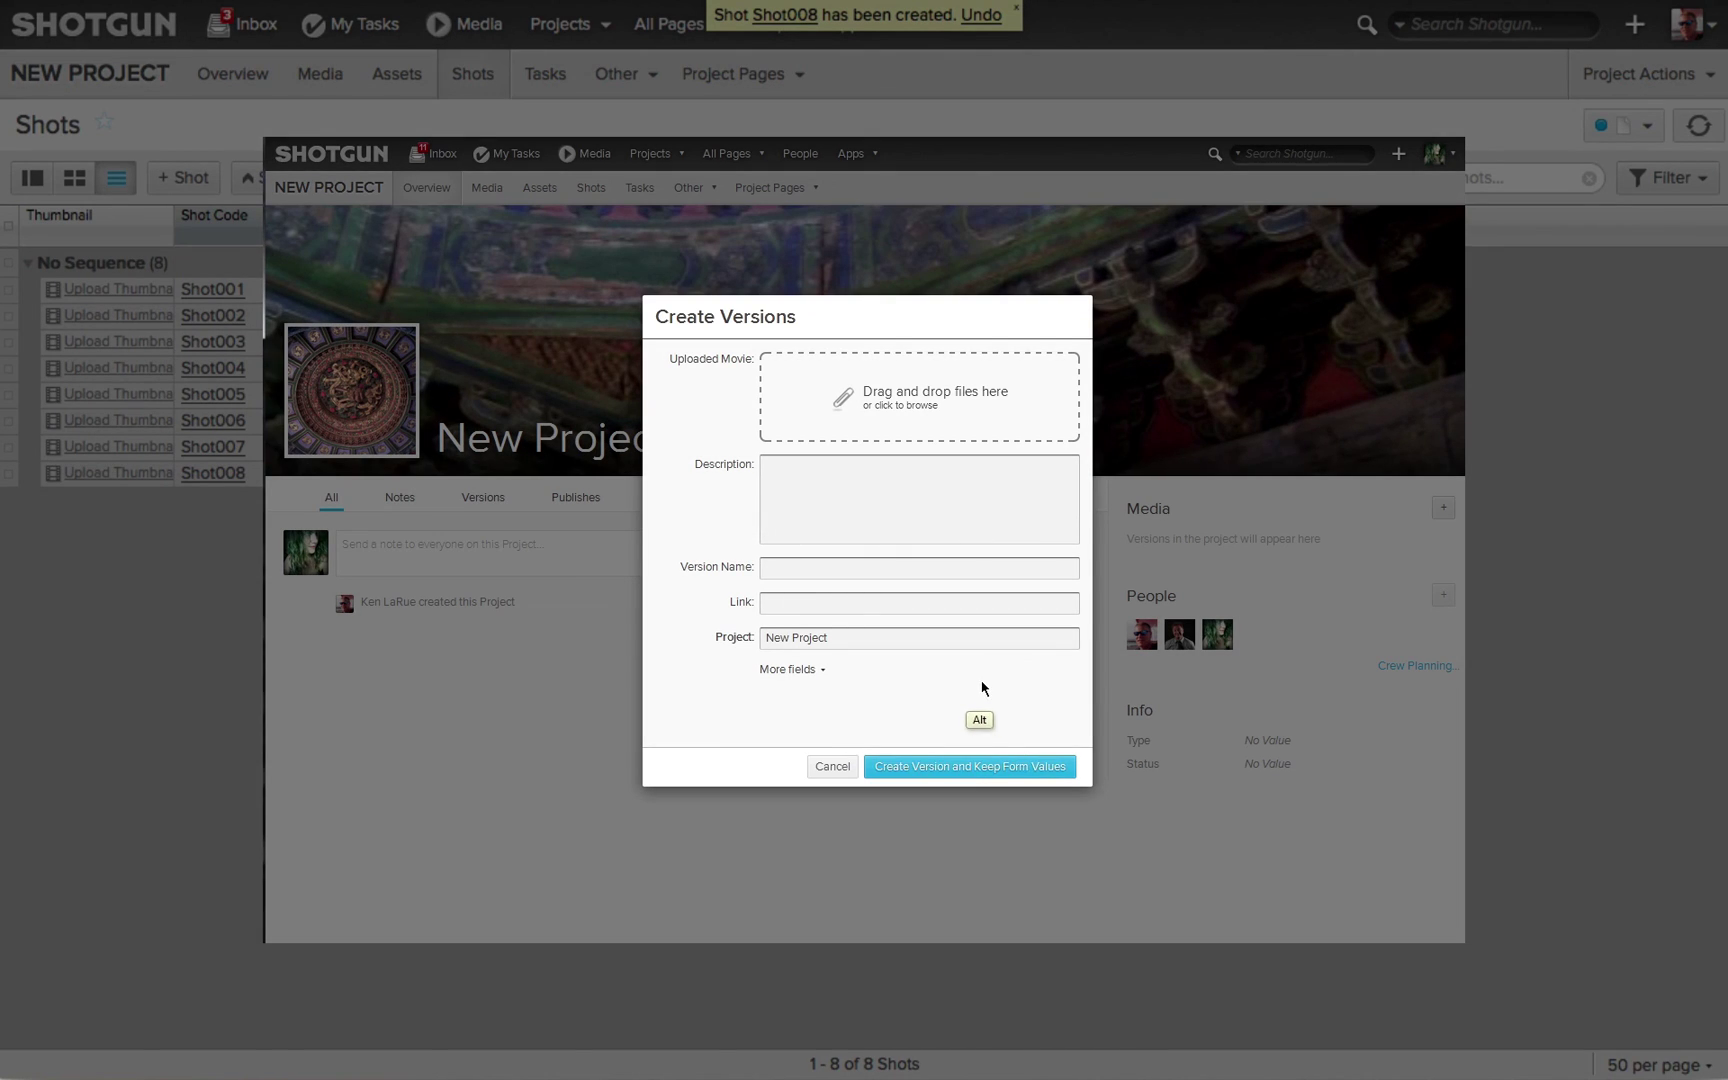
key(shift)
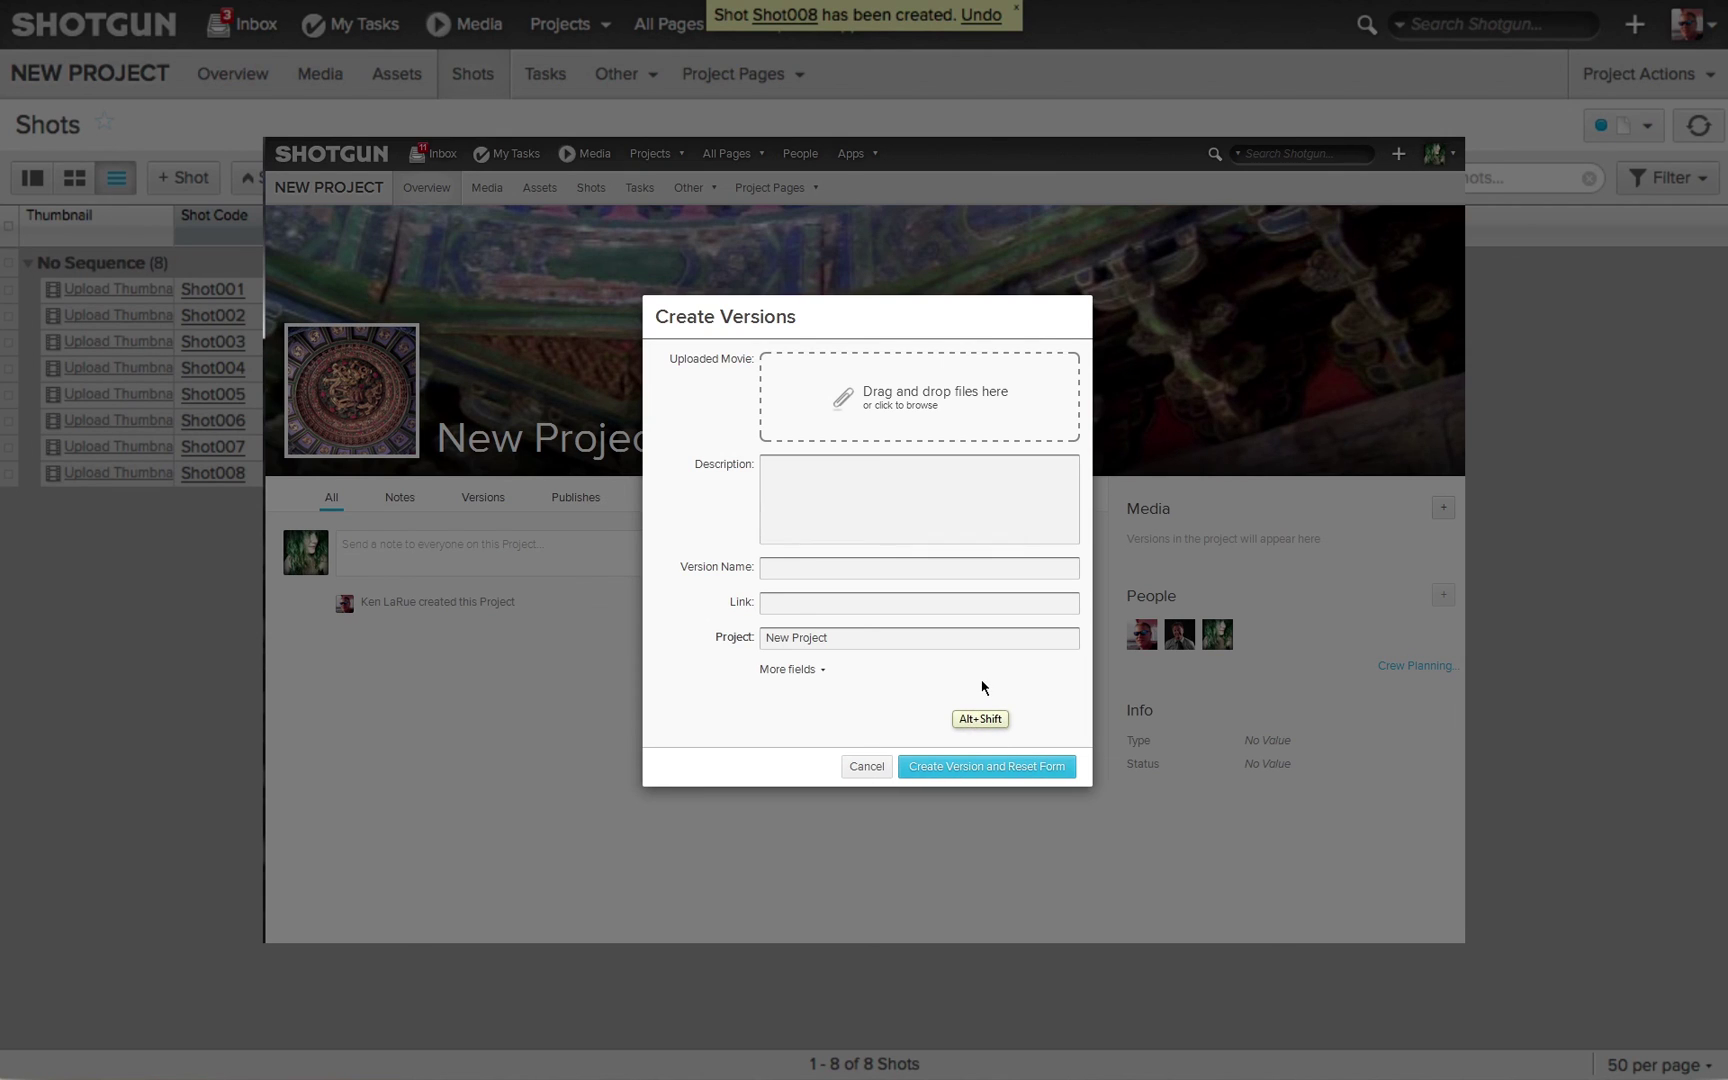
key(alt+shift)
key(alt+shift)
key(alt)
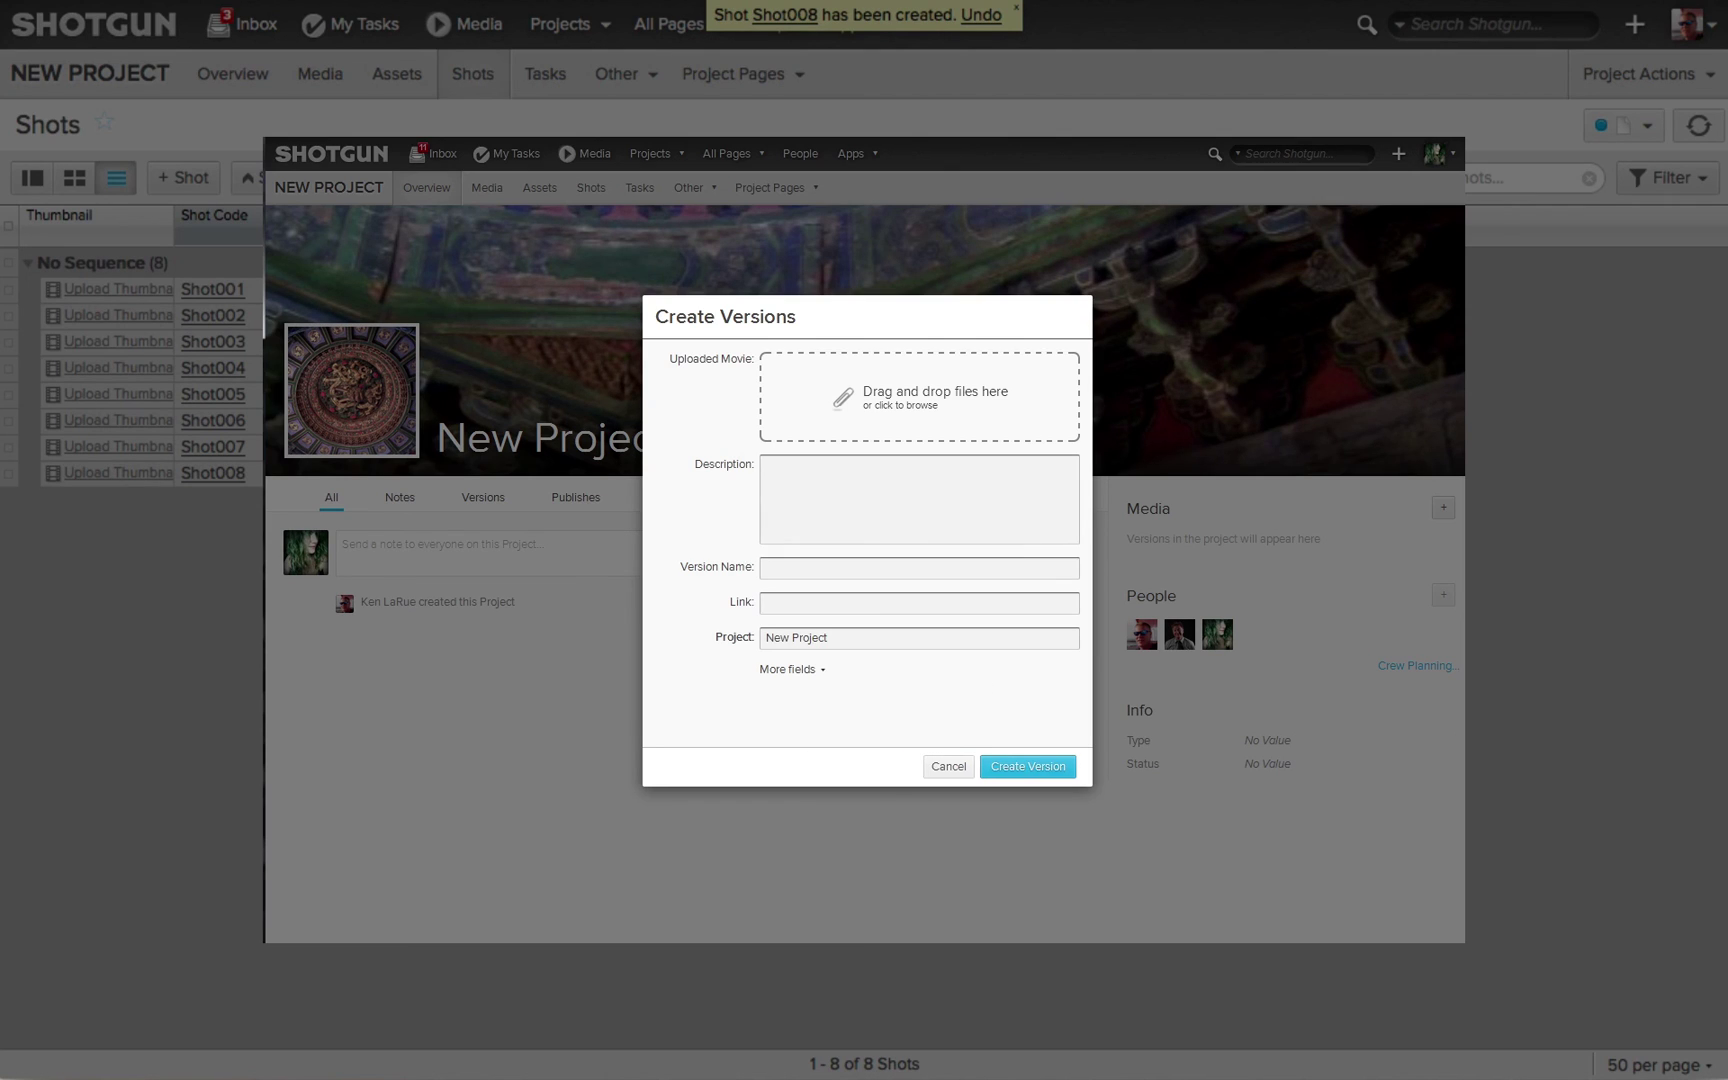